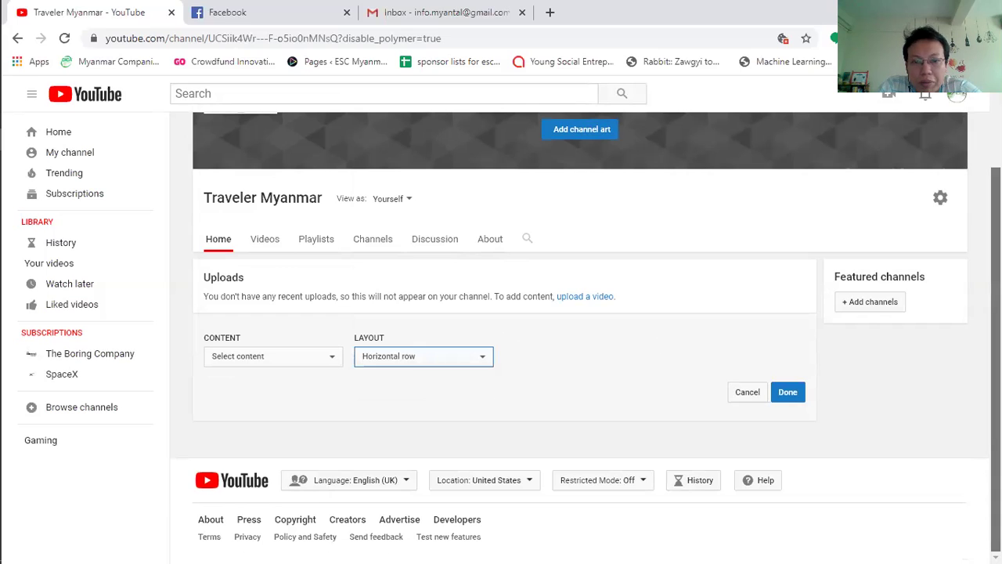
# Step: Save the channel settings and reload the Traveler Myanmar channel home page
pyautogui.scroll(1, 585, 334)
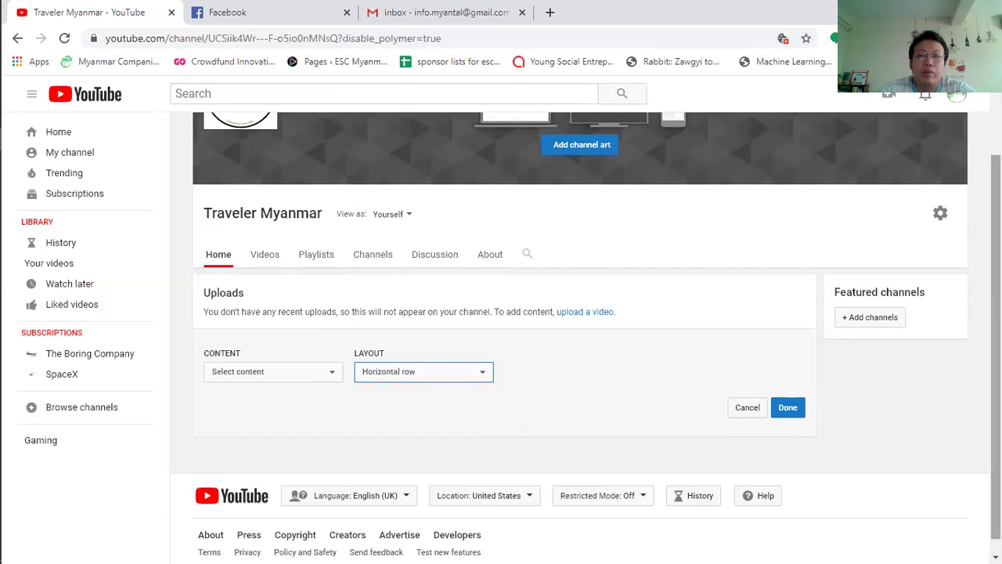
pyautogui.scroll(2, 272, 367)
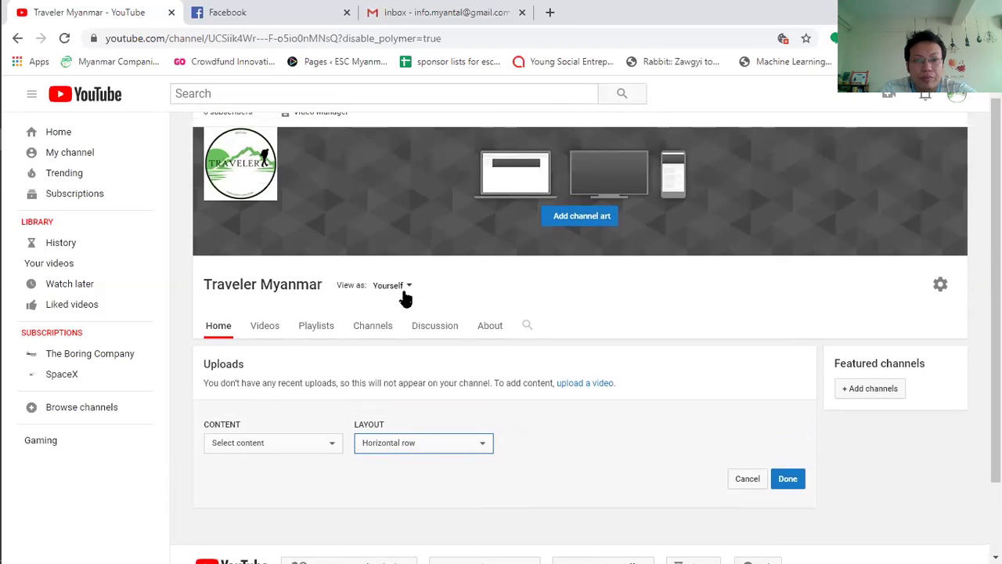
pyautogui.click(940, 284)
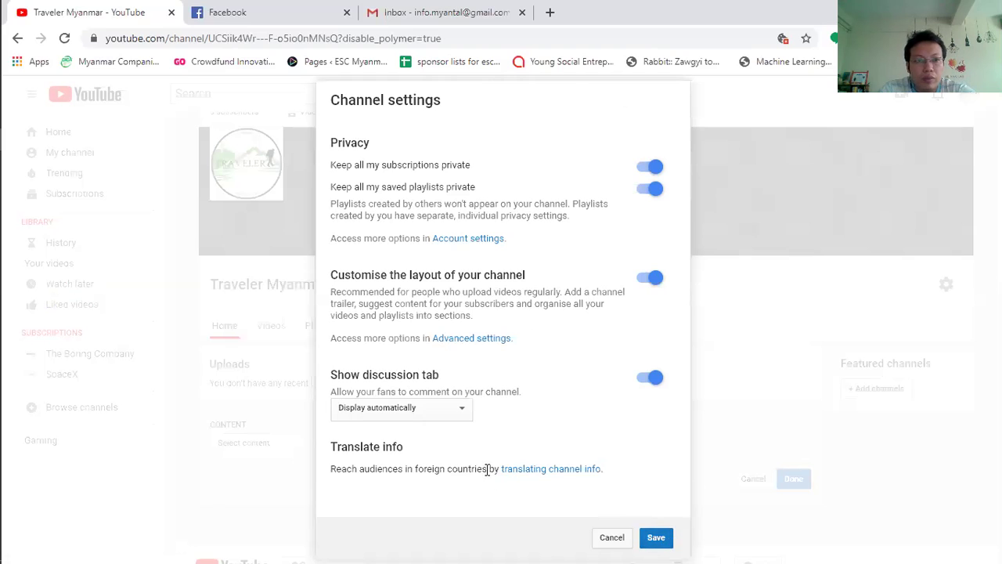
pyautogui.click(667, 540)
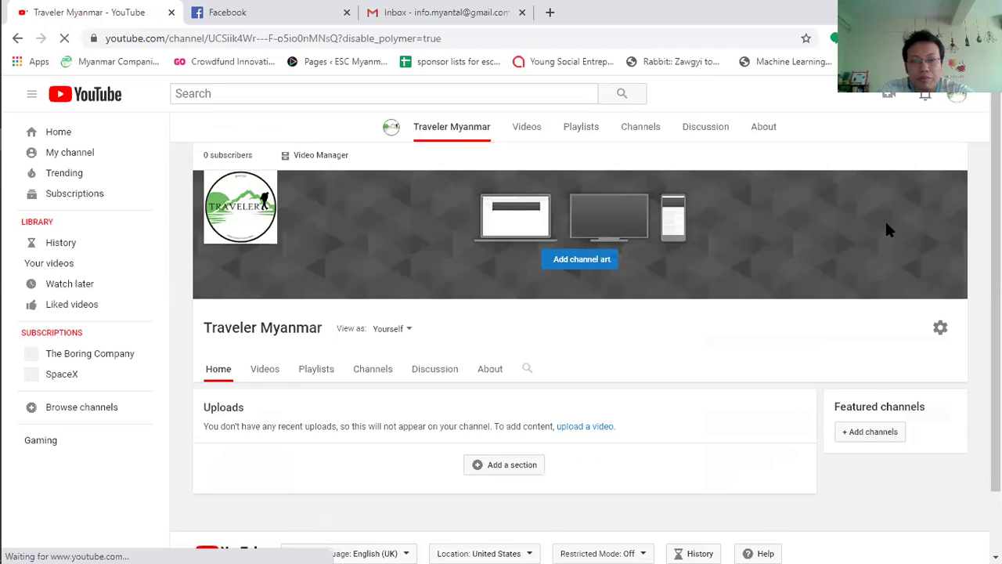
pyautogui.click(280, 302)
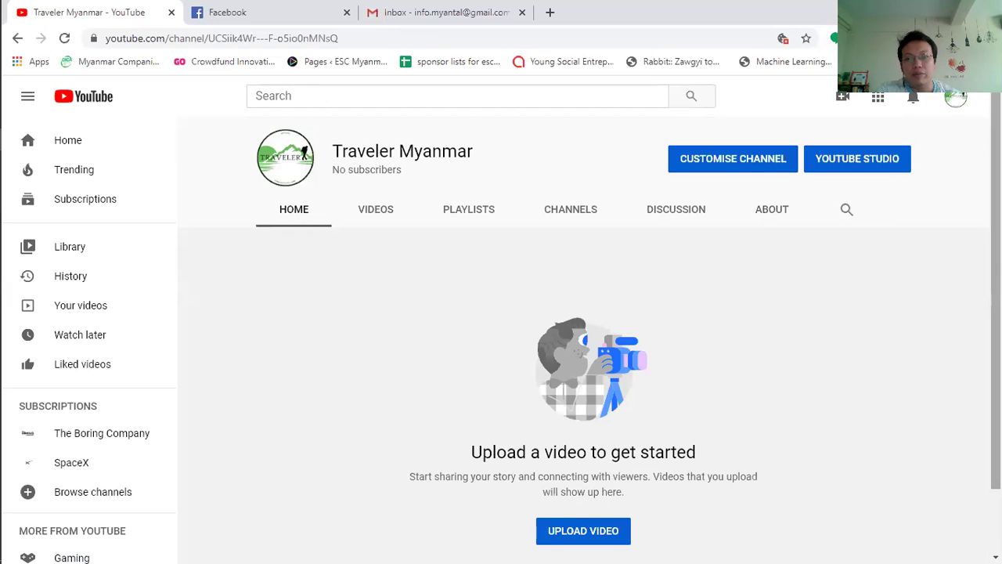
pyautogui.scroll(-1, 668, 406)
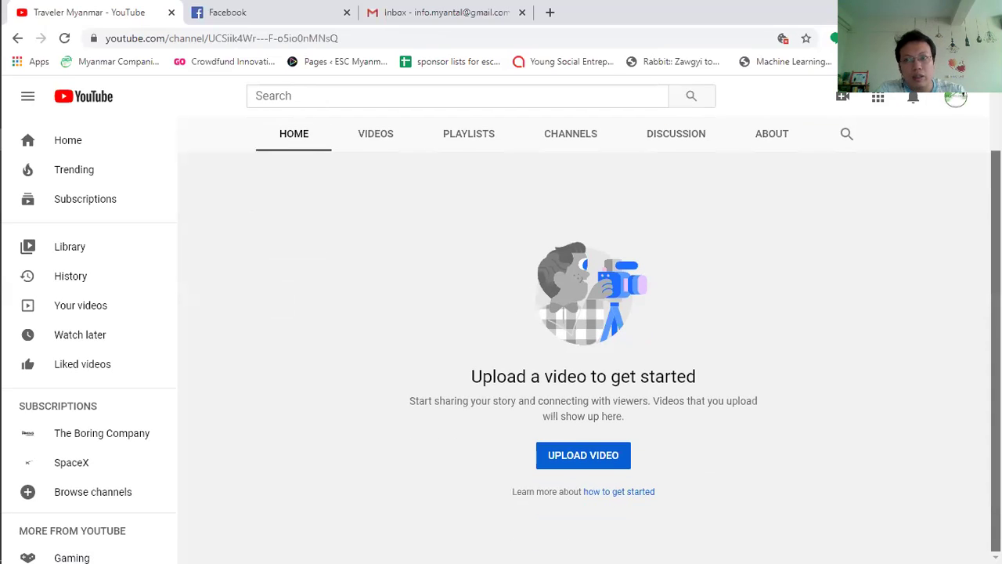
# Step: Start a video upload, dismiss the Studio welcome message, and choose to select files
pyautogui.click(611, 460)
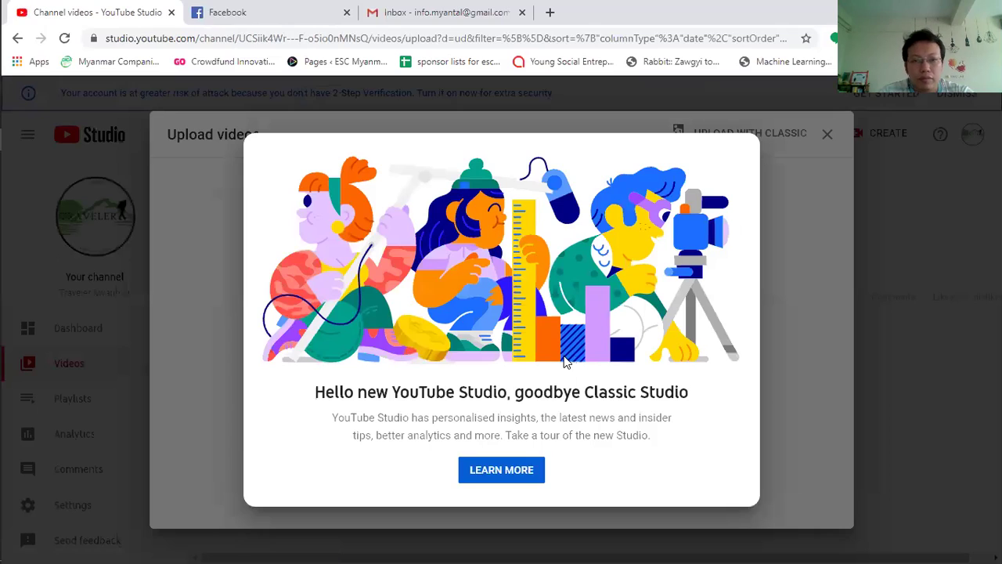
pyautogui.click(826, 263)
pyautogui.click(504, 415)
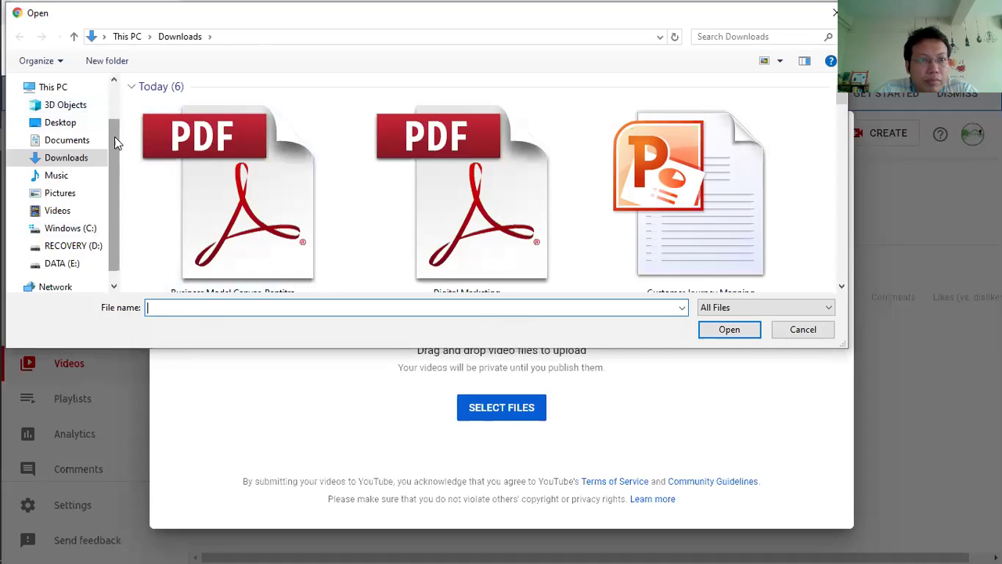
# Step: Upload the Facebook video file from the DATA (E:) drive
pyautogui.scroll(-1, 115, 136)
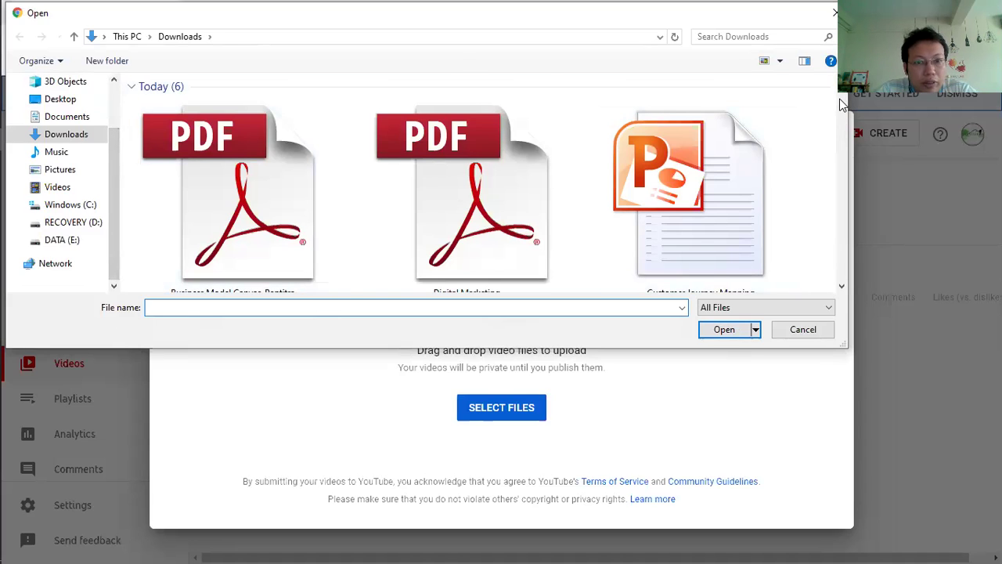
pyautogui.scroll(-3, 838, 125)
pyautogui.moveTo(836, 126); pyautogui.dragTo(830, 194)
pyautogui.click(69, 242)
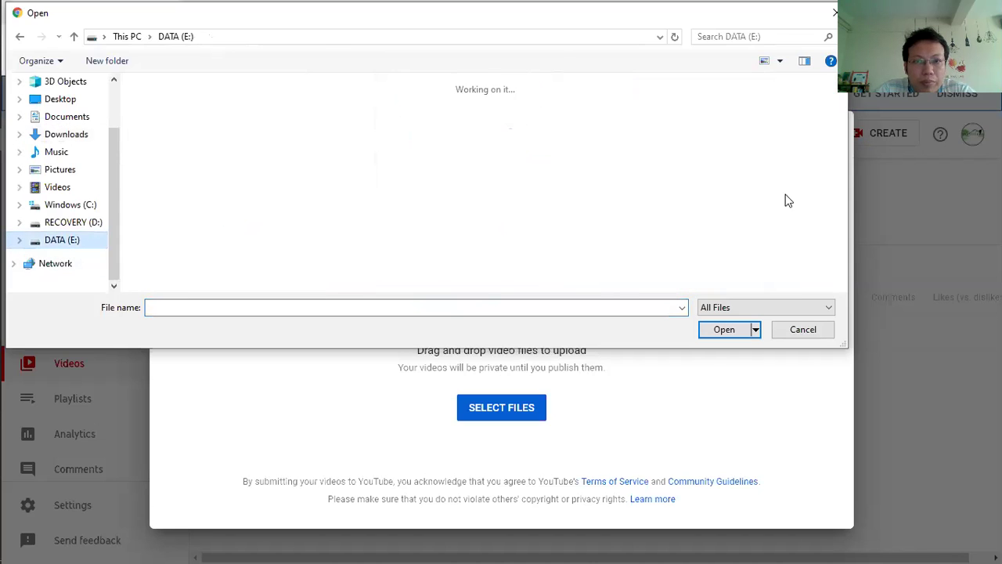
pyautogui.moveTo(841, 99); pyautogui.dragTo(838, 167)
pyautogui.scroll(-2, 838, 164)
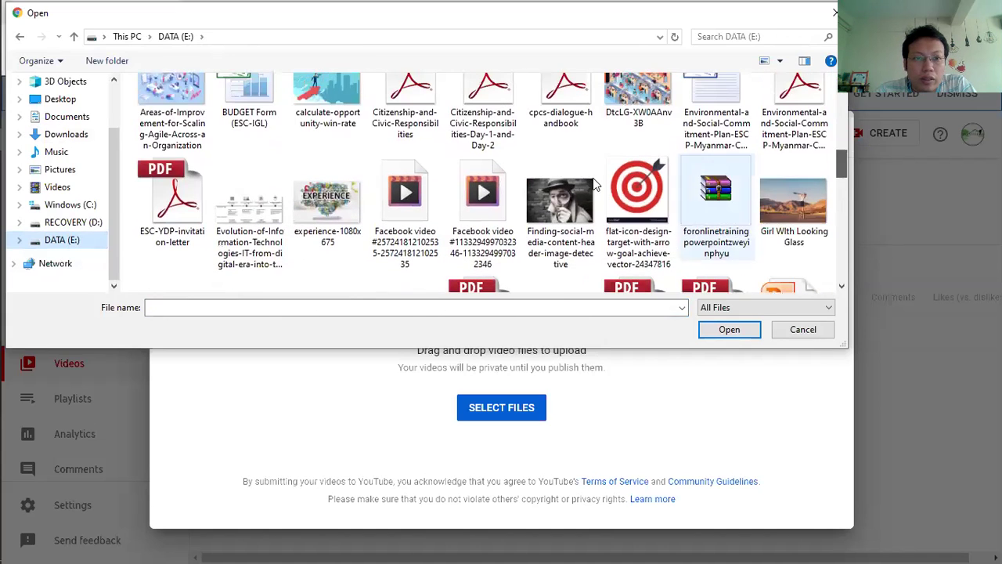
pyautogui.click(398, 198)
pyautogui.doubleClick(397, 198)
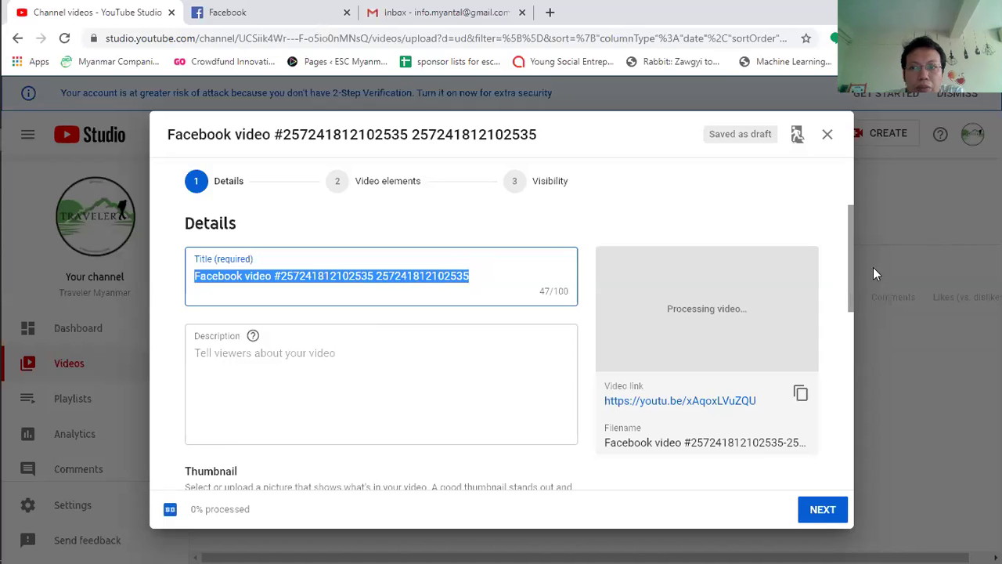
# Step: Check the empty playlist list, mark the video as not made for kids, and preview it
pyautogui.moveTo(848, 215); pyautogui.dragTo(842, 327)
pyautogui.scroll(-1, 841, 328)
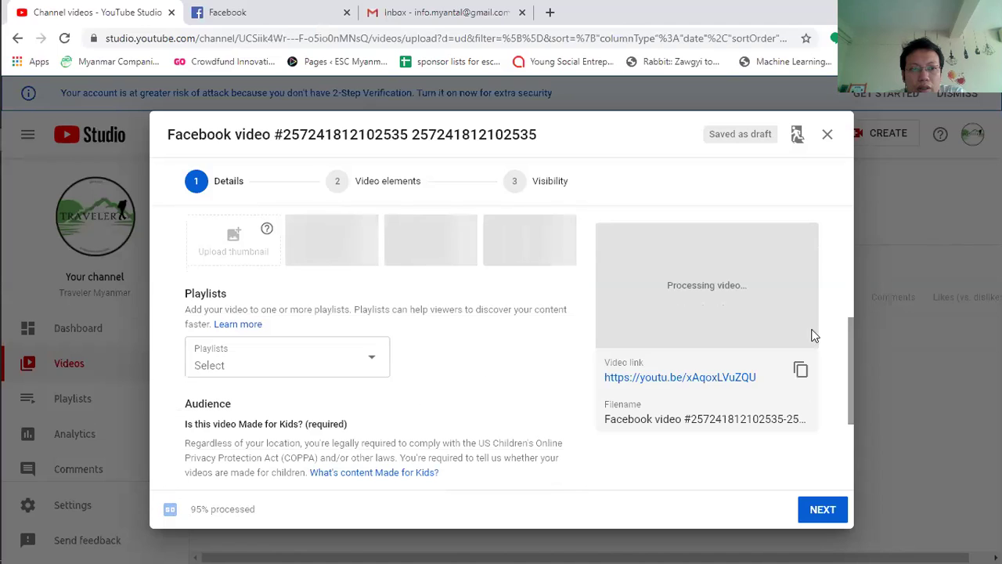
pyautogui.click(372, 361)
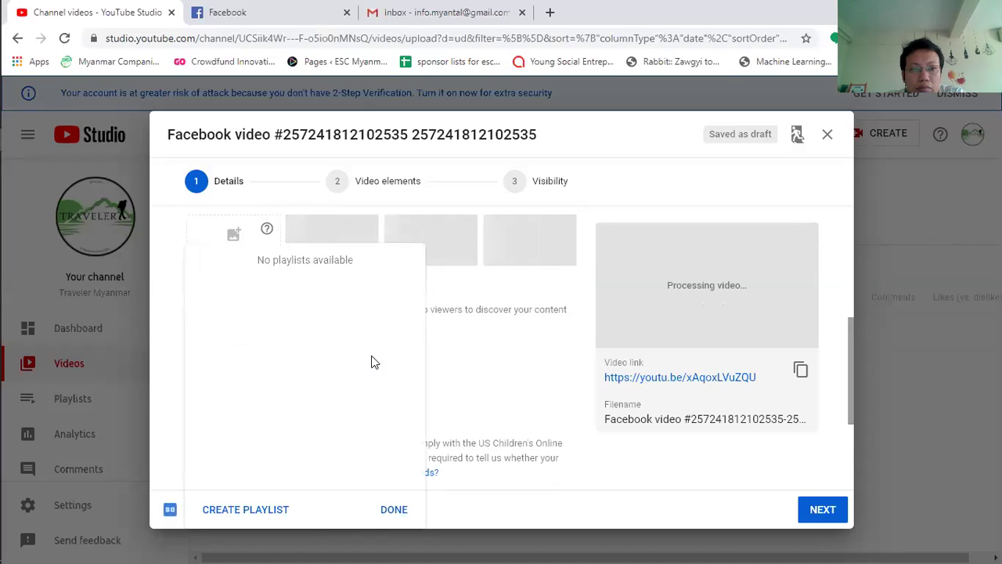
pyautogui.click(587, 284)
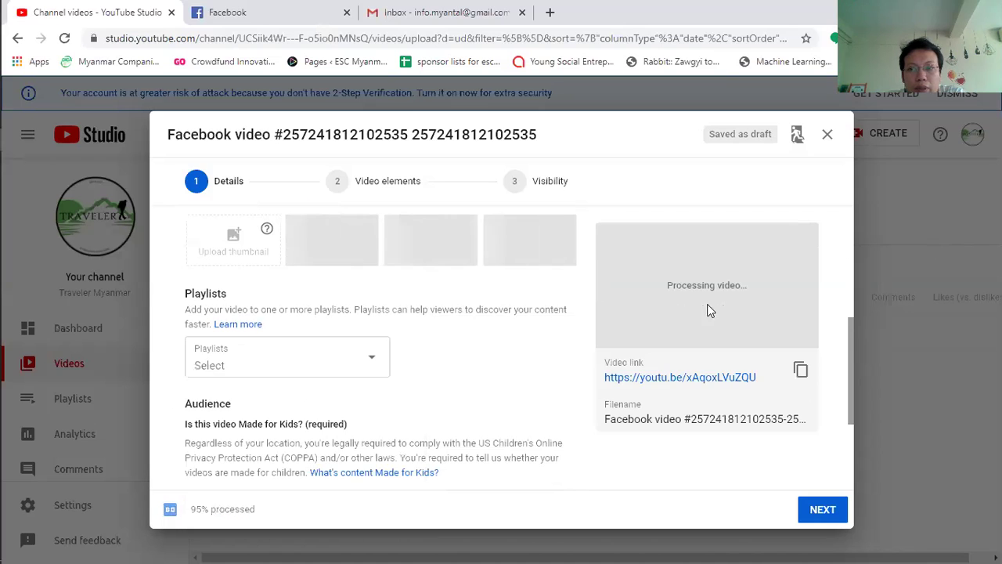
pyautogui.click(833, 509)
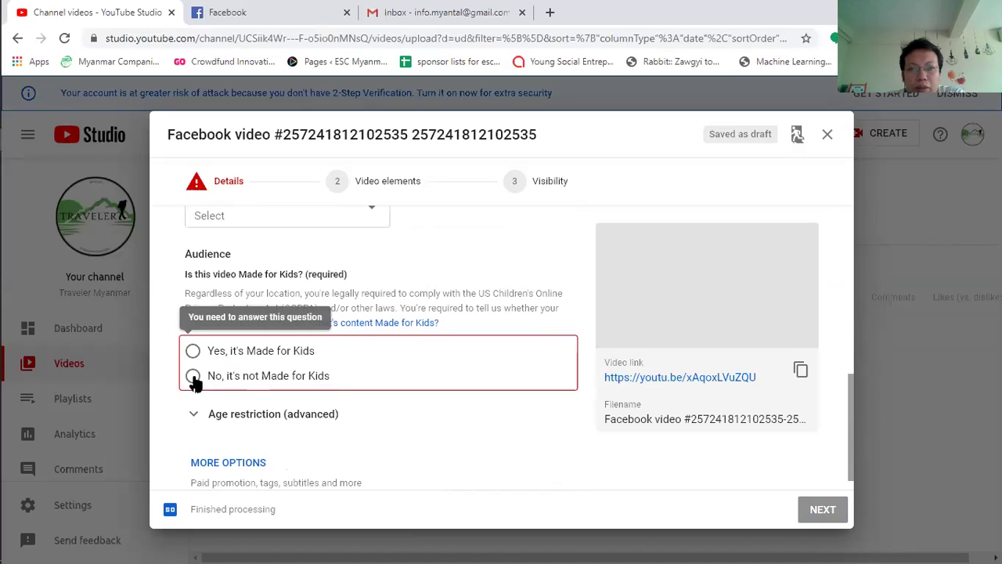
pyautogui.click(192, 377)
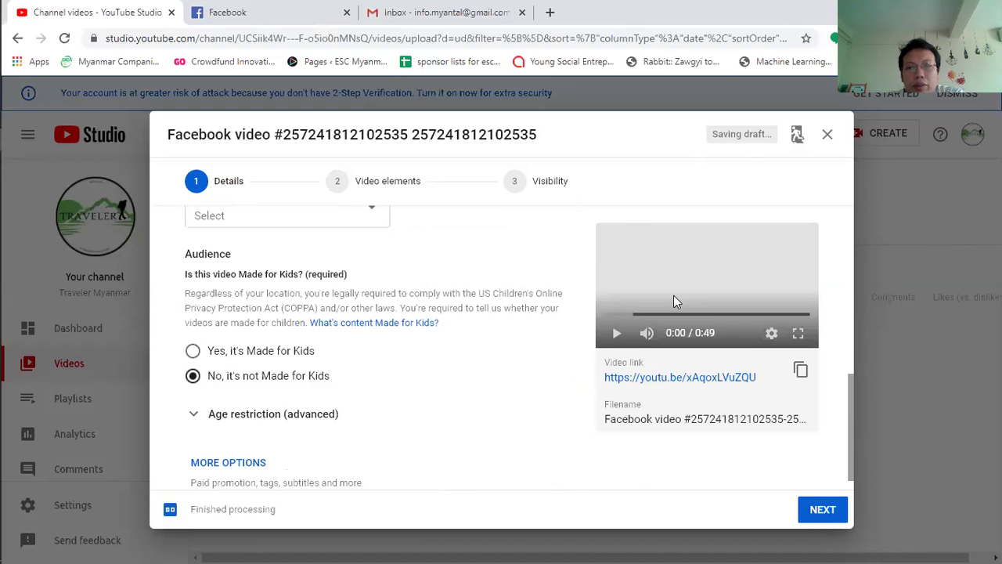
pyautogui.click(616, 334)
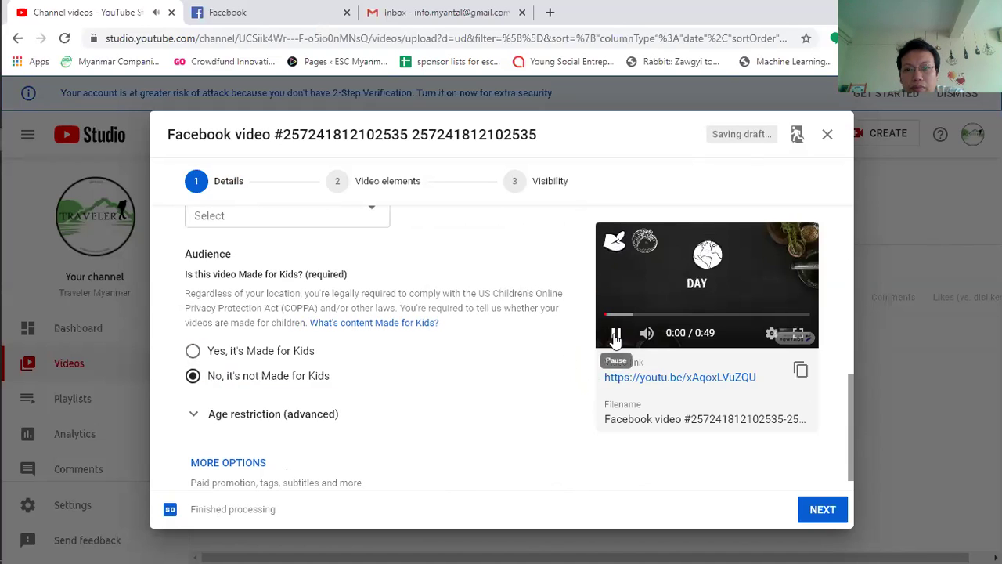
pyautogui.click(616, 334)
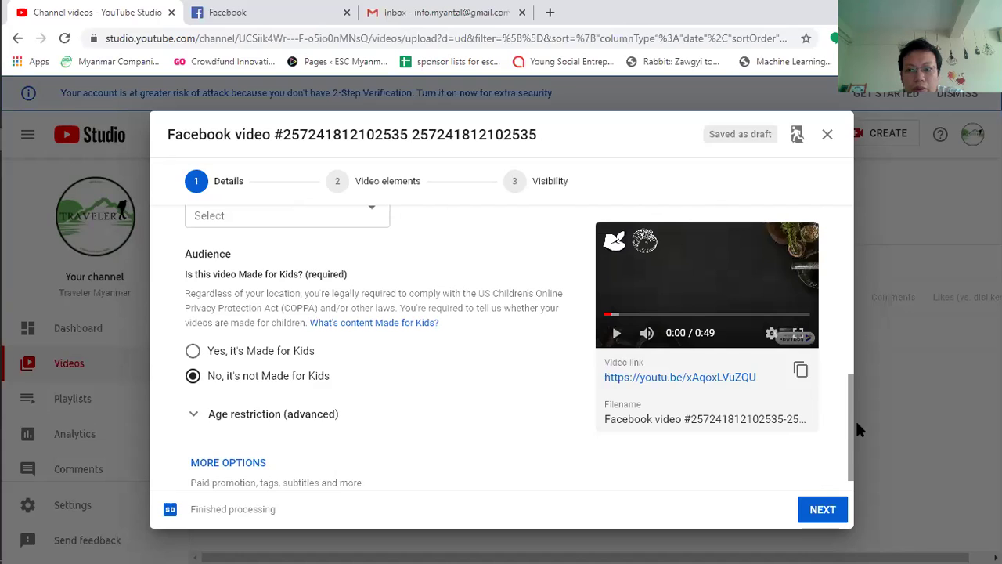
# Step: Replace the video title with 'Testing (Day)' and continue to video elements
pyautogui.moveTo(849, 436); pyautogui.dragTo(843, 270)
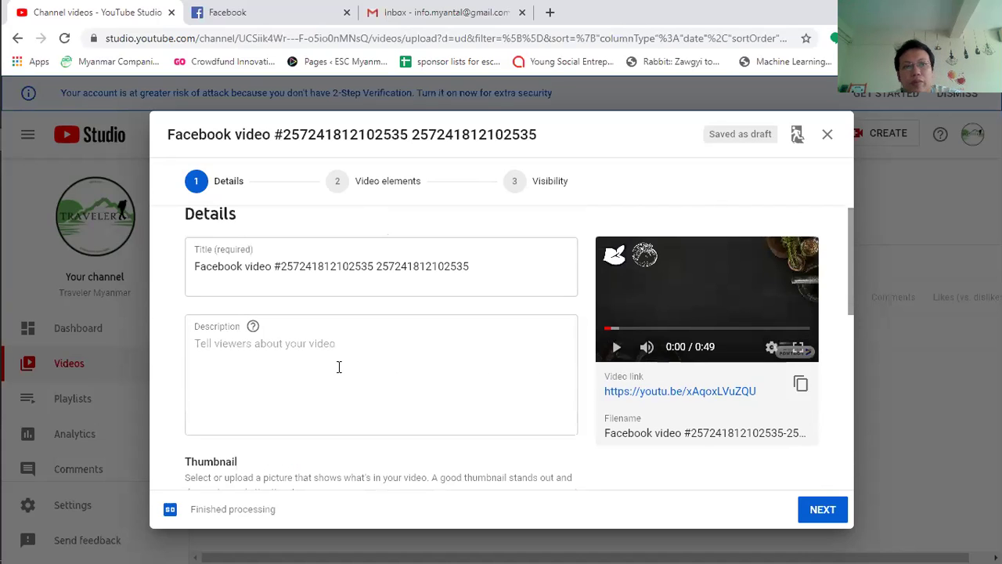
pyautogui.click(323, 267)
pyautogui.tripleClick(322, 267)
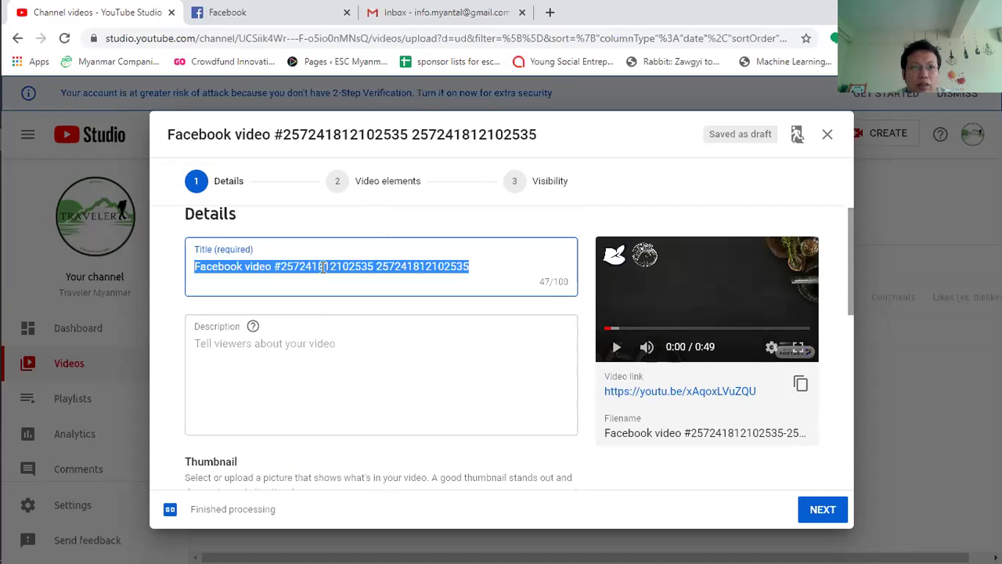
pyautogui.press('BackSpace')
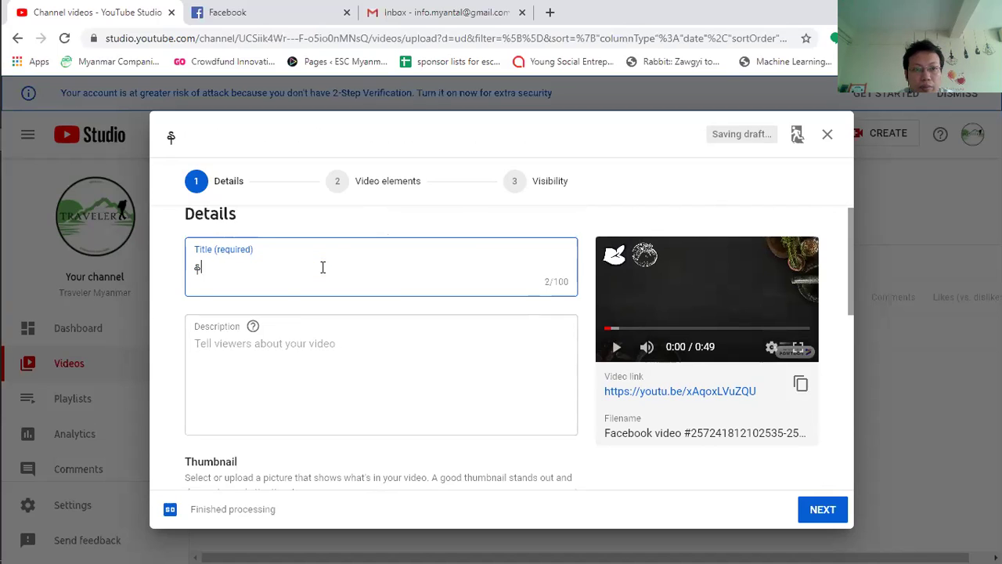
pyautogui.write('Testing')
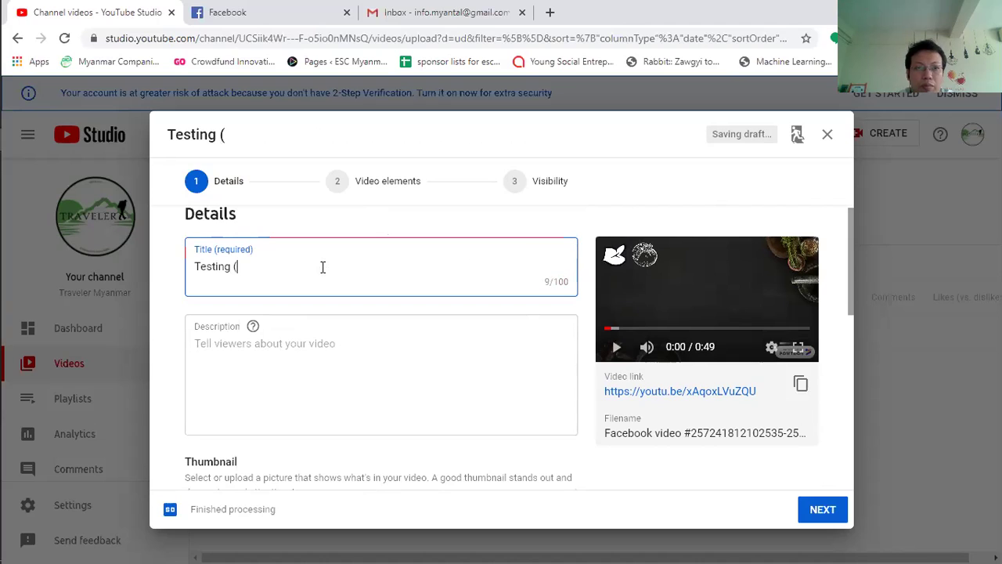
pyautogui.write(' (')
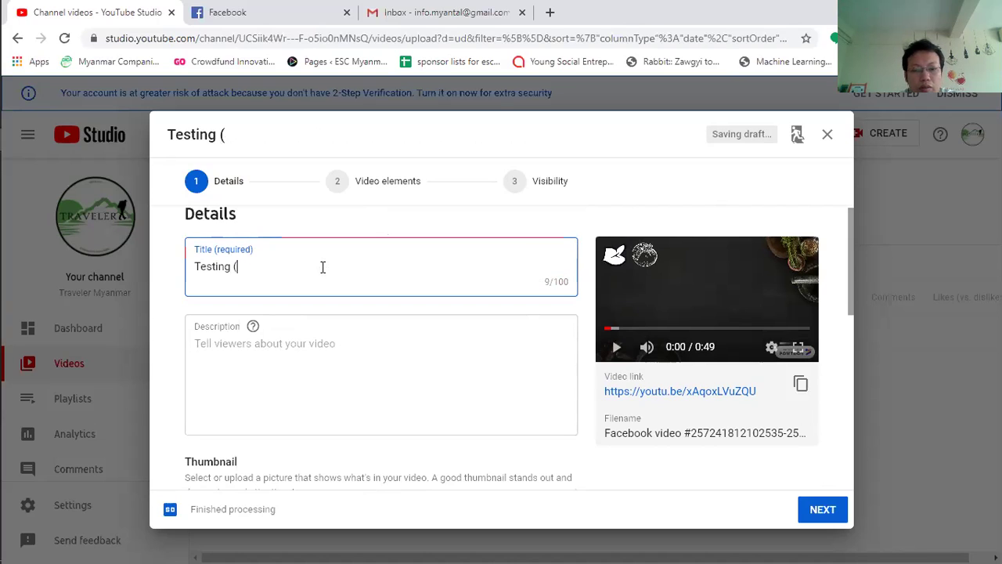
pyautogui.write('Day')
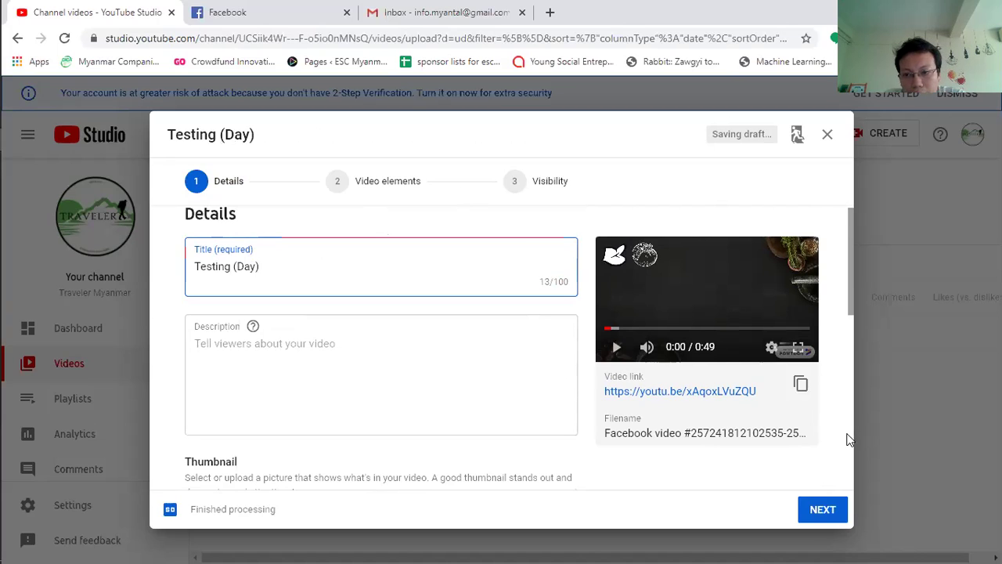
pyautogui.click(821, 509)
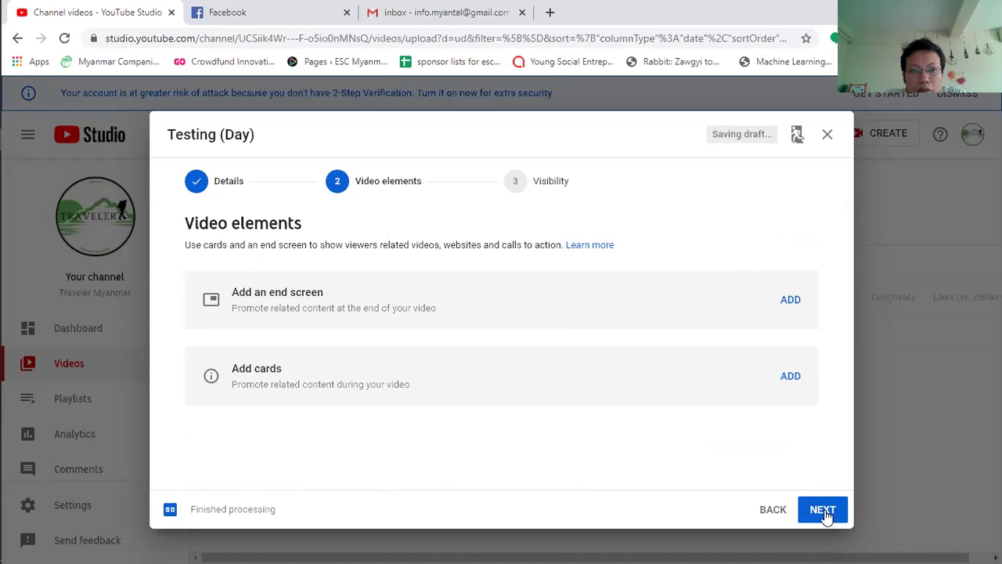
# Step: Set the Testing (Day) video's visibility to Public and publish it
pyautogui.click(824, 510)
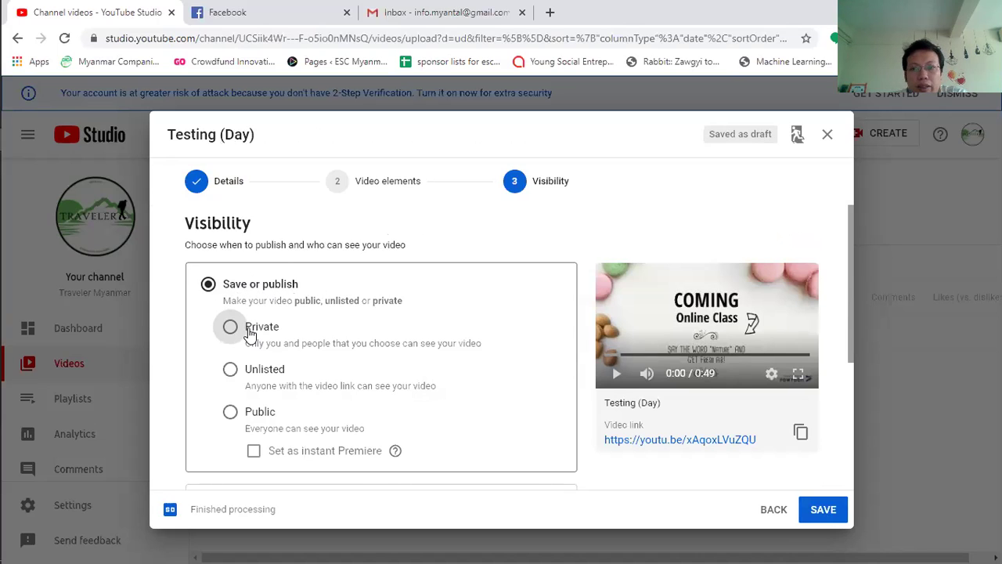
pyautogui.click(230, 412)
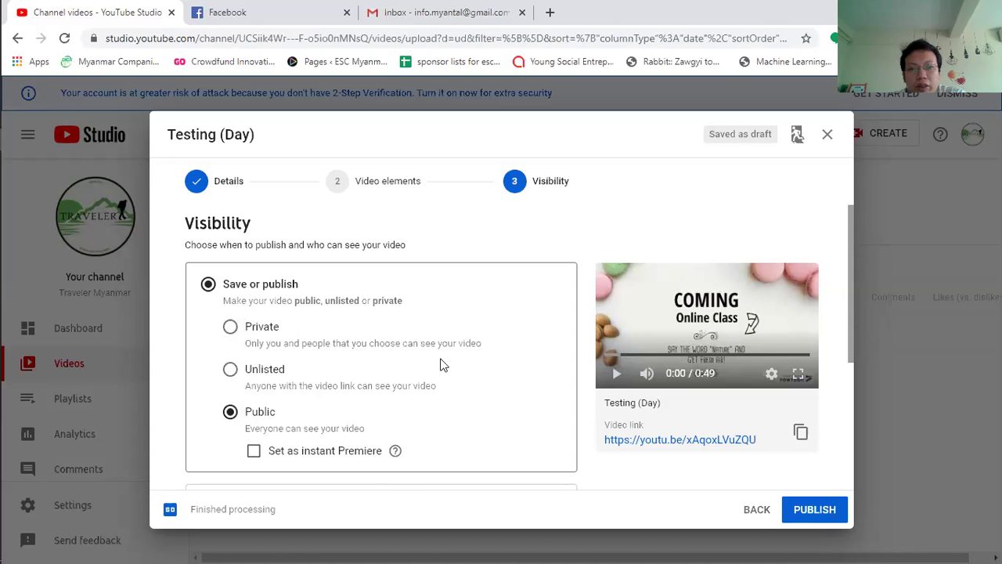
pyautogui.click(814, 509)
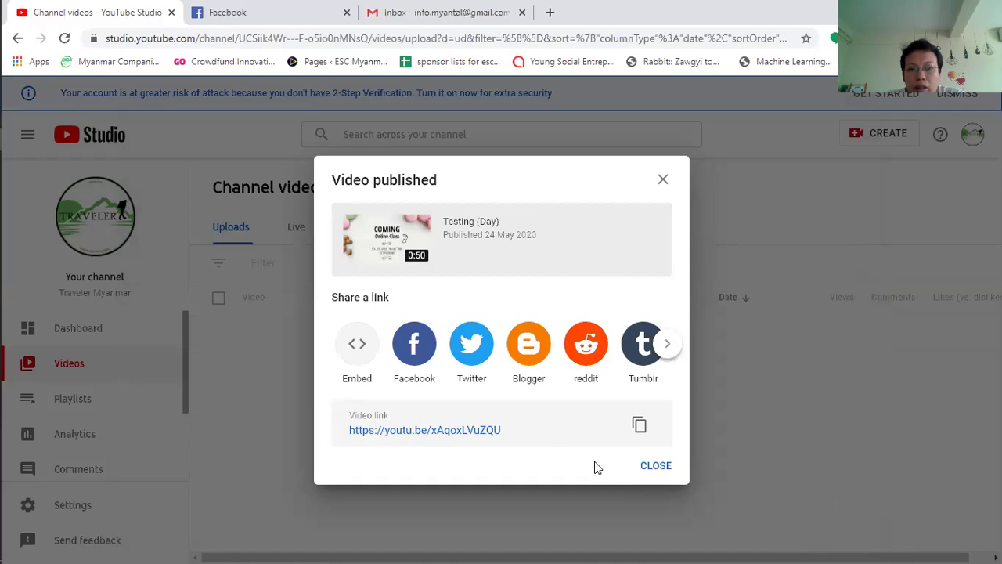
# Step: Copy the video link, then close the published dialog, tip and two-step verification banner
pyautogui.click(638, 423)
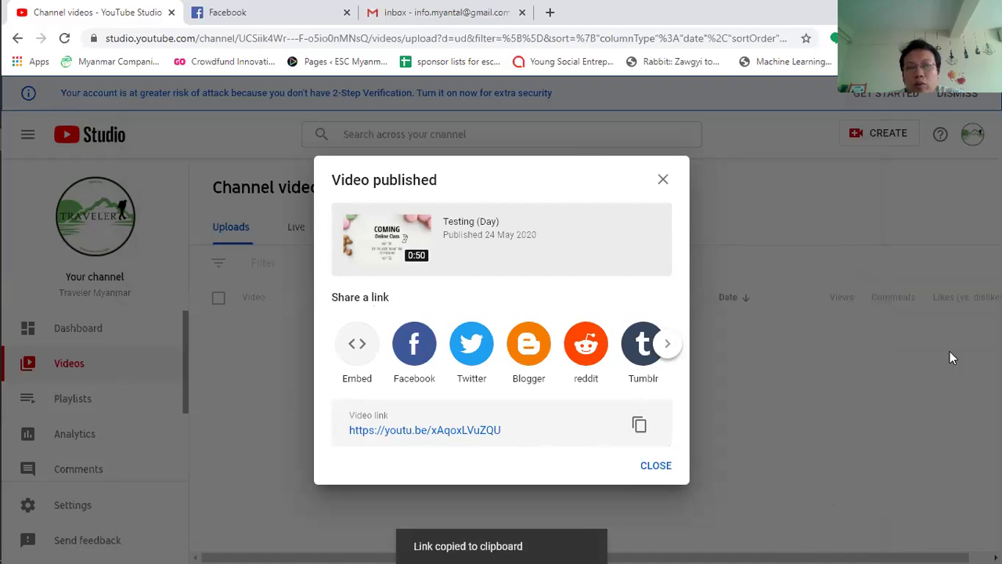
pyautogui.click(657, 467)
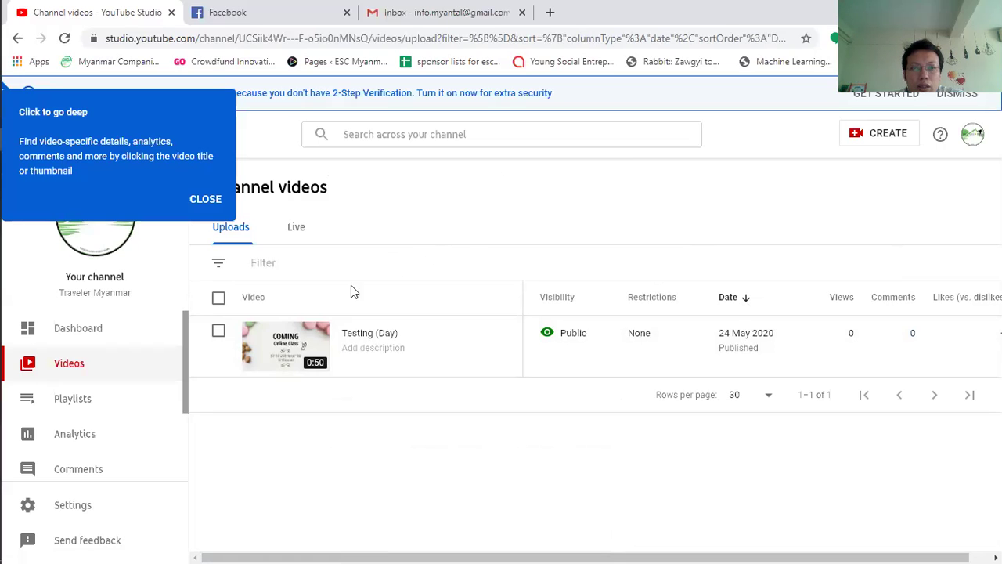
pyautogui.click(207, 200)
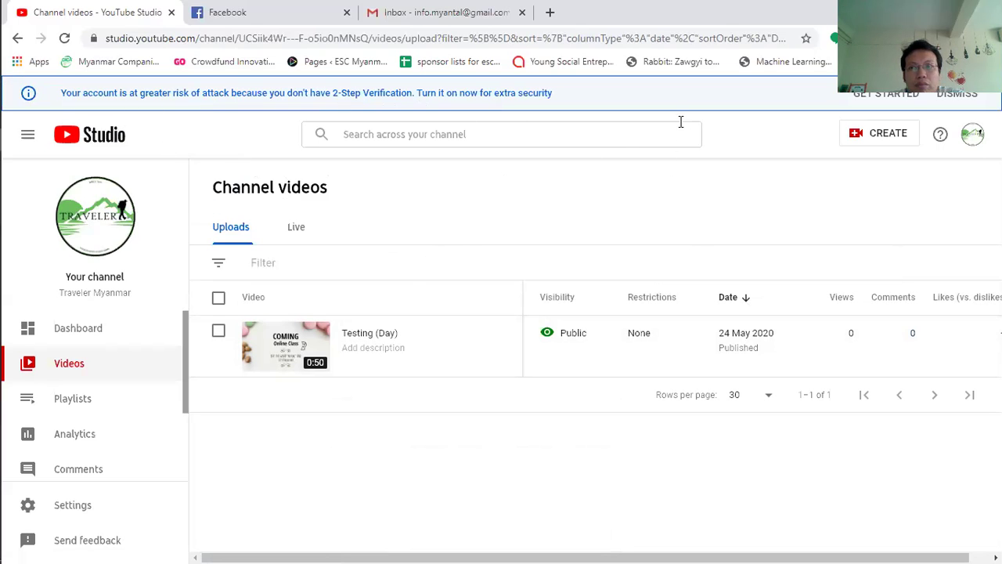
pyautogui.click(953, 97)
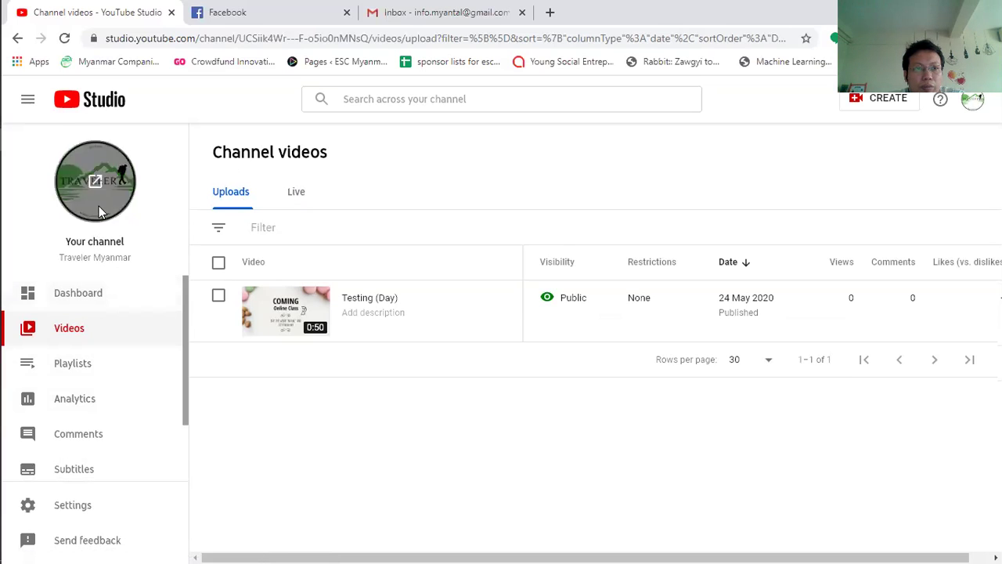
# Step: Check the channel Dashboard, then open the Traveler Myanmar channel page in a new tab
pyautogui.click(68, 296)
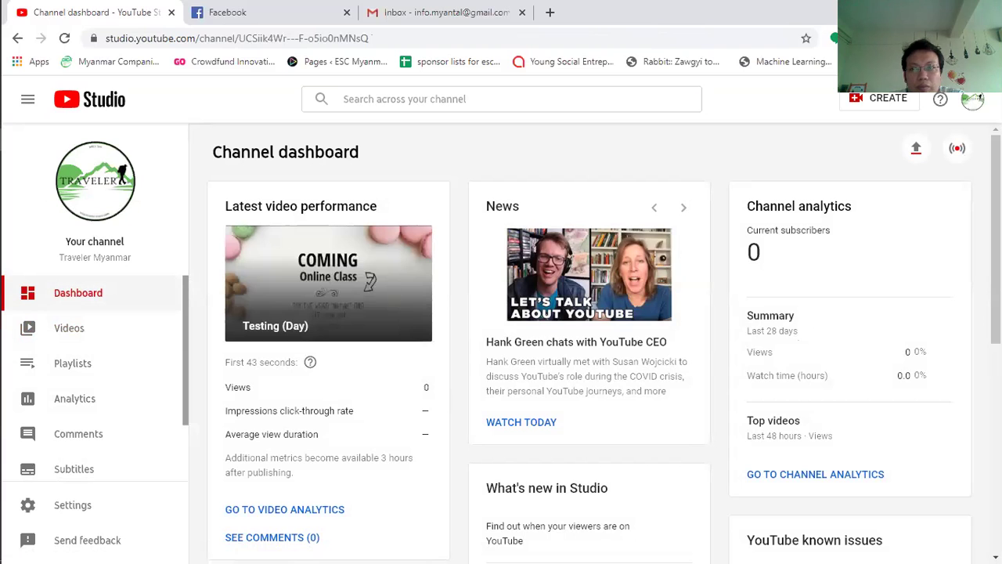
pyautogui.scroll(-3, 605, 343)
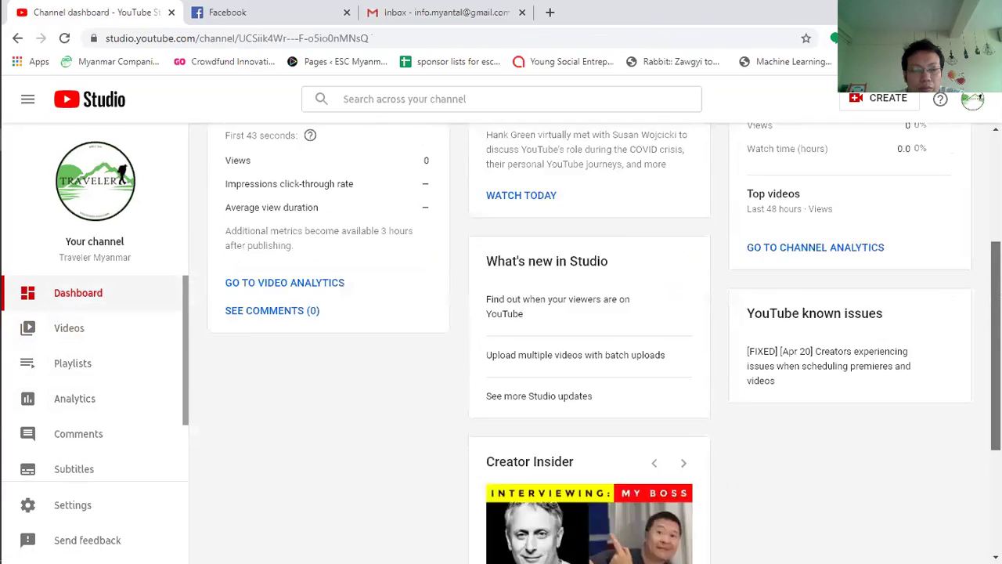
pyautogui.scroll(3, 605, 343)
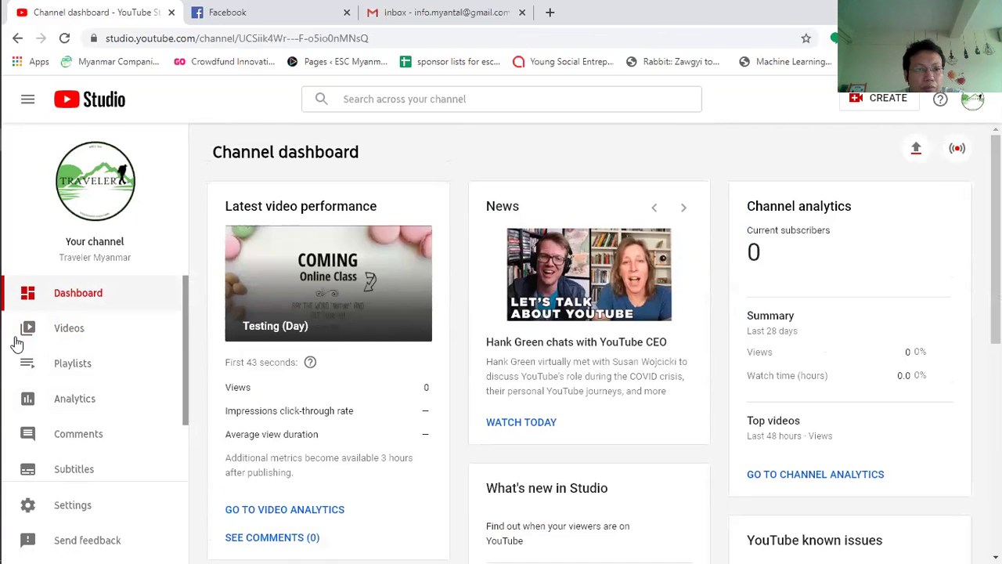
pyautogui.click(102, 199)
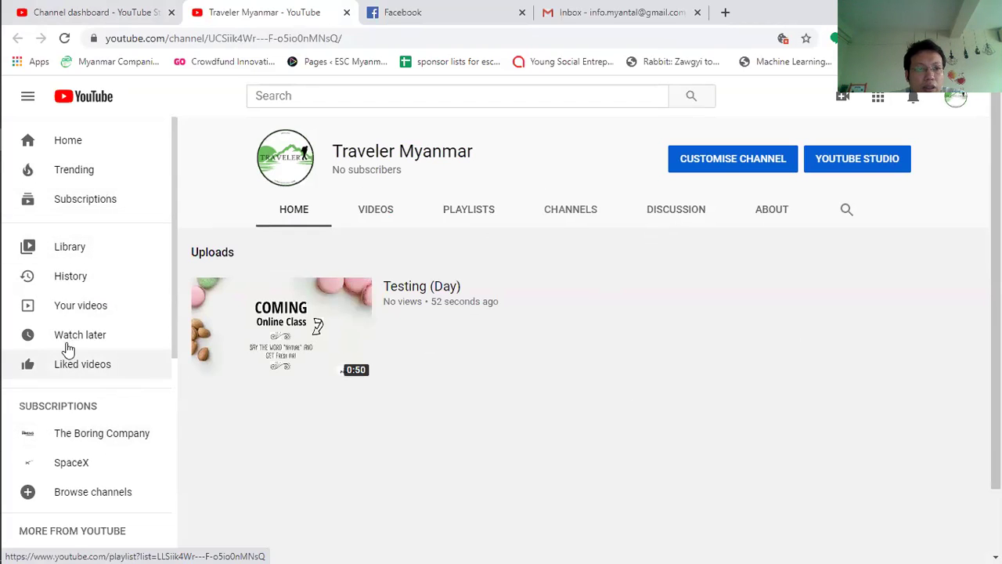
# Step: Go to YouTube account Settings and choose 'Create a new channel'
pyautogui.moveTo(175, 152); pyautogui.dragTo(179, 309)
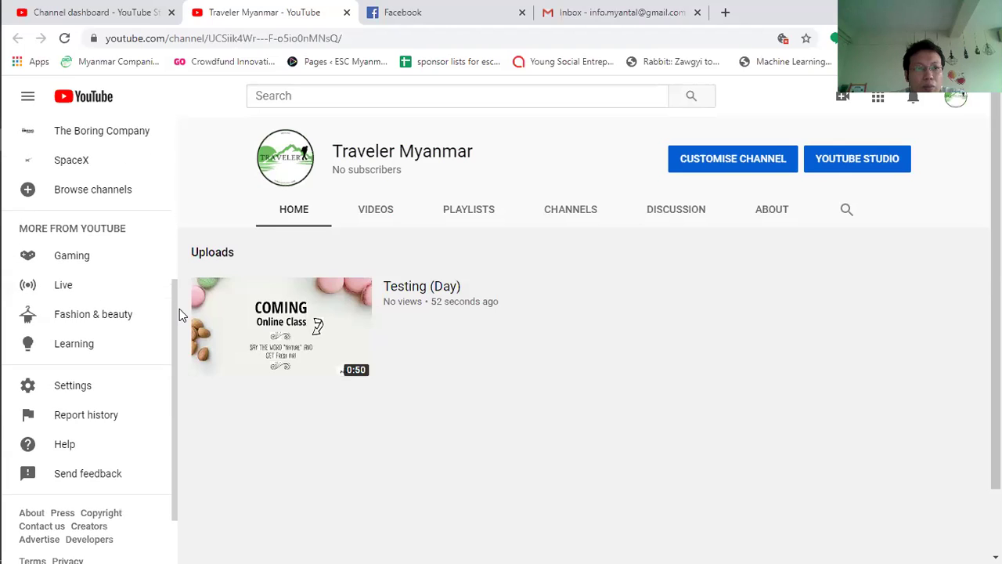
pyautogui.click(62, 389)
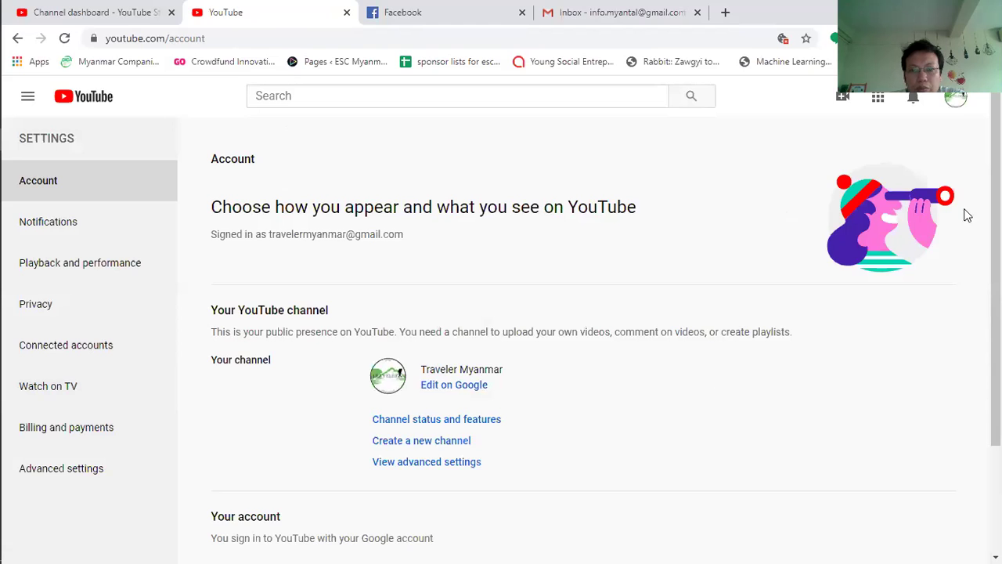
pyautogui.moveTo(996, 235); pyautogui.dragTo(996, 335)
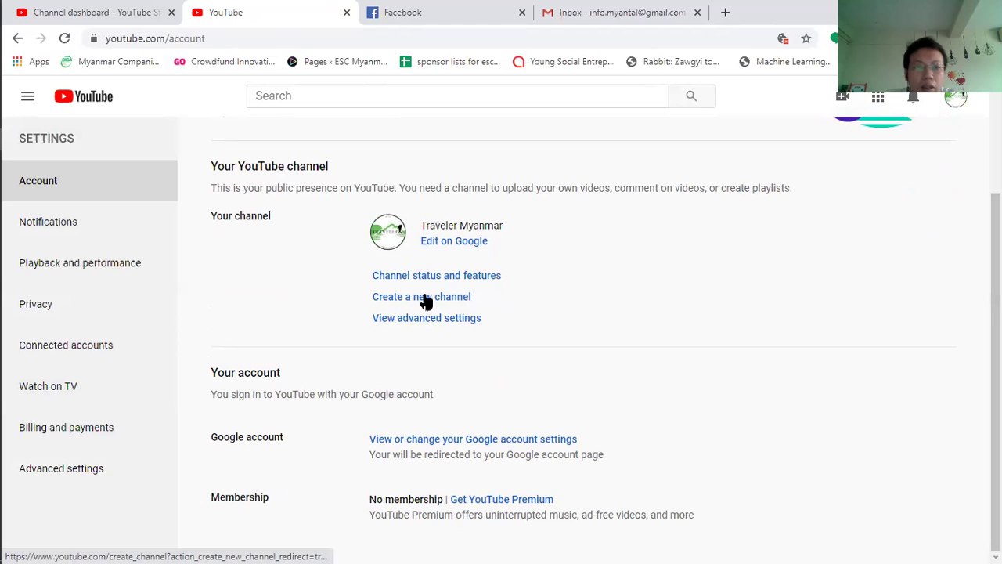
pyautogui.click(424, 296)
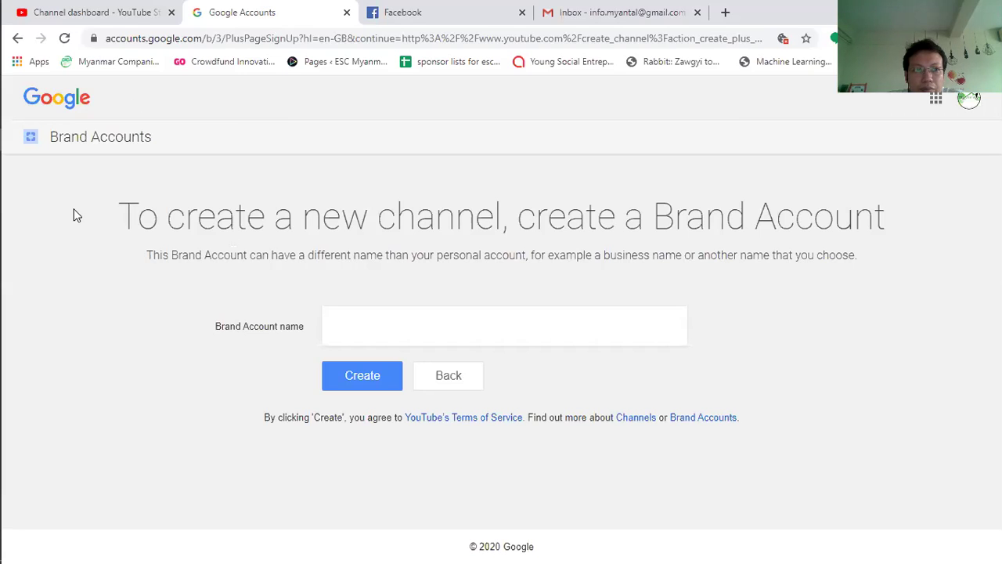
# Step: Return to account settings, open advanced settings, and copy the User ID
pyautogui.click(14, 39)
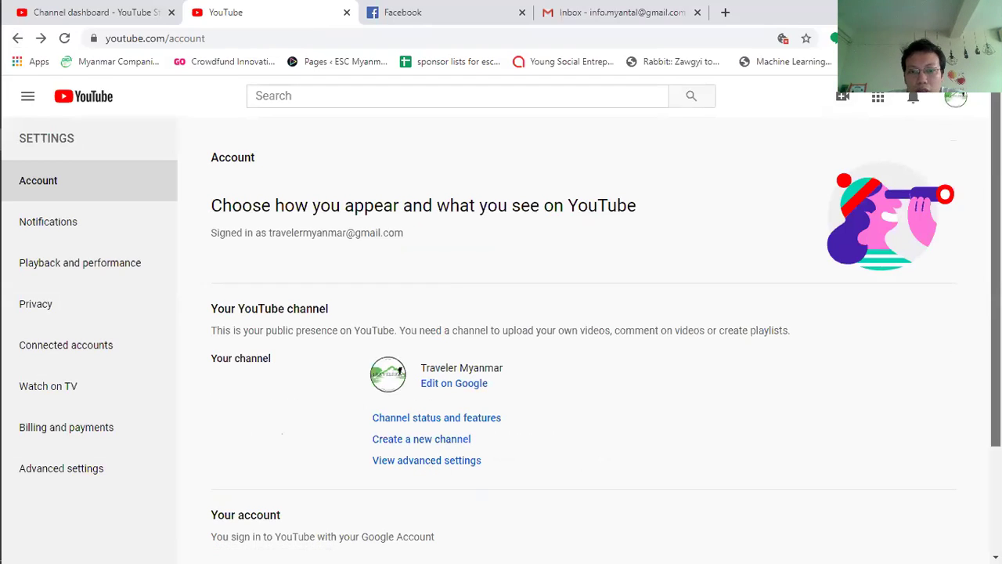
pyautogui.scroll(-3, 995, 313)
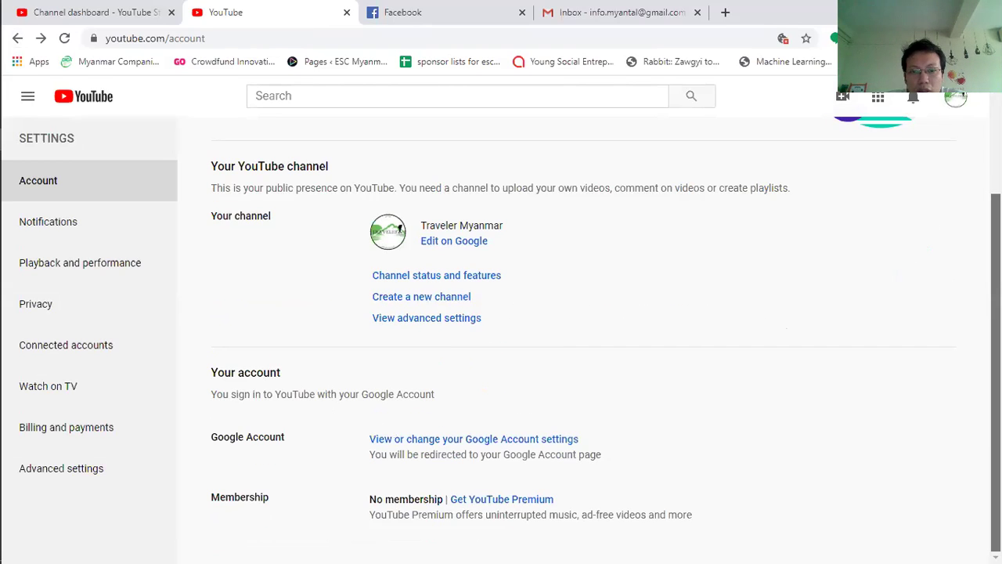
pyautogui.click(415, 322)
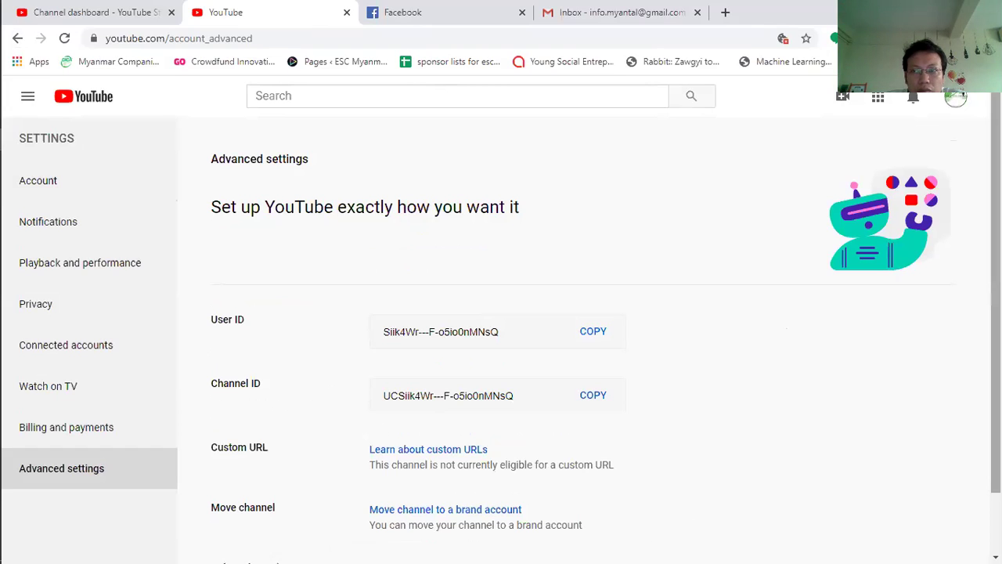
pyautogui.scroll(-1, 584, 341)
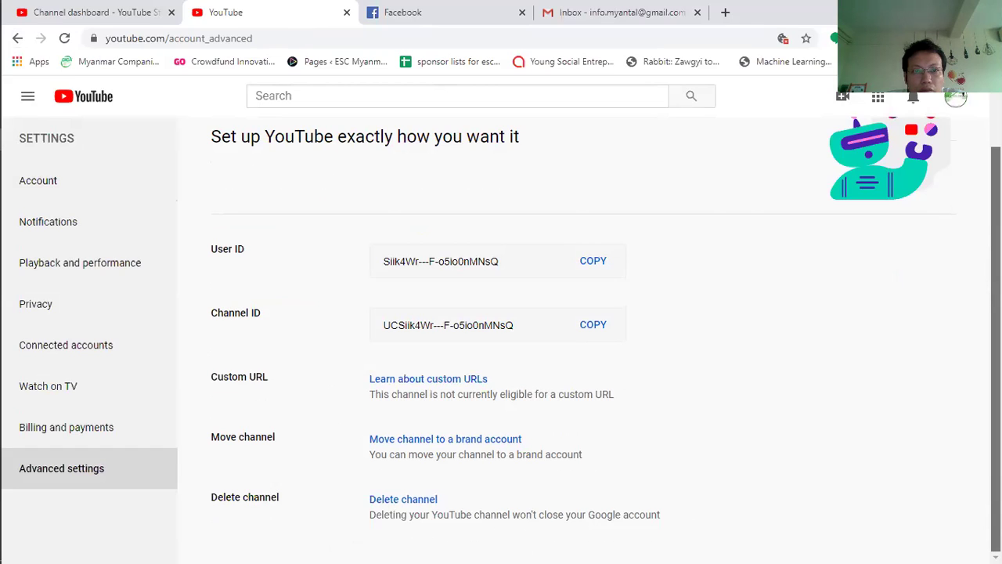
pyautogui.click(498, 332)
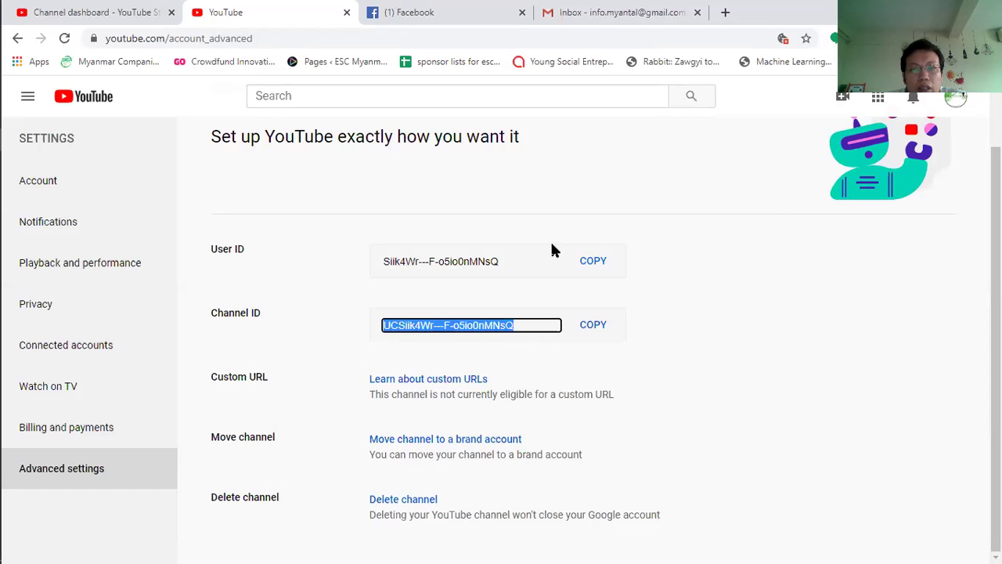
pyautogui.click(508, 260)
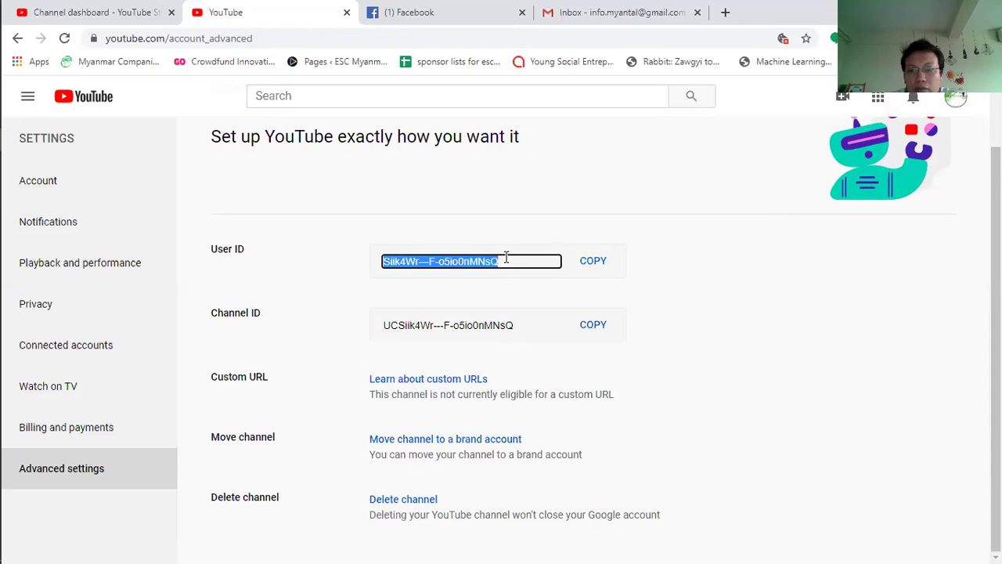
pyautogui.click(593, 263)
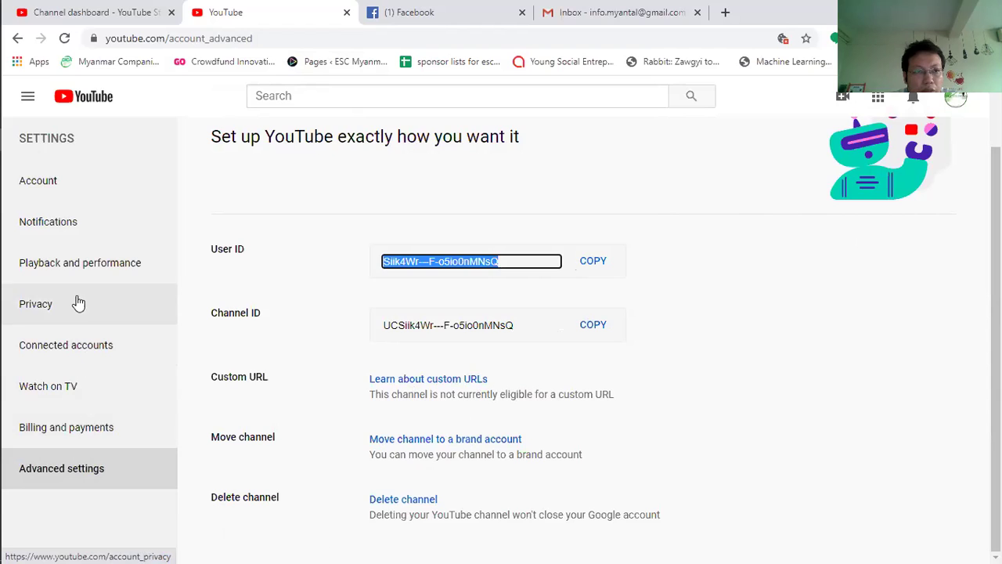
# Step: Open Billing and payments, attempt quick purchase, then back out of the sign-in prompt
pyautogui.click(50, 432)
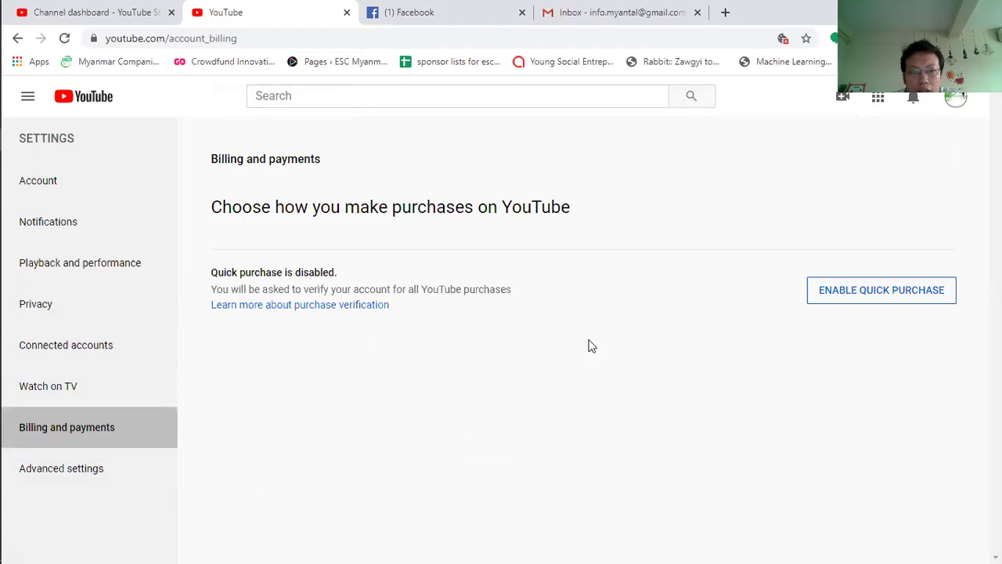
pyautogui.click(924, 295)
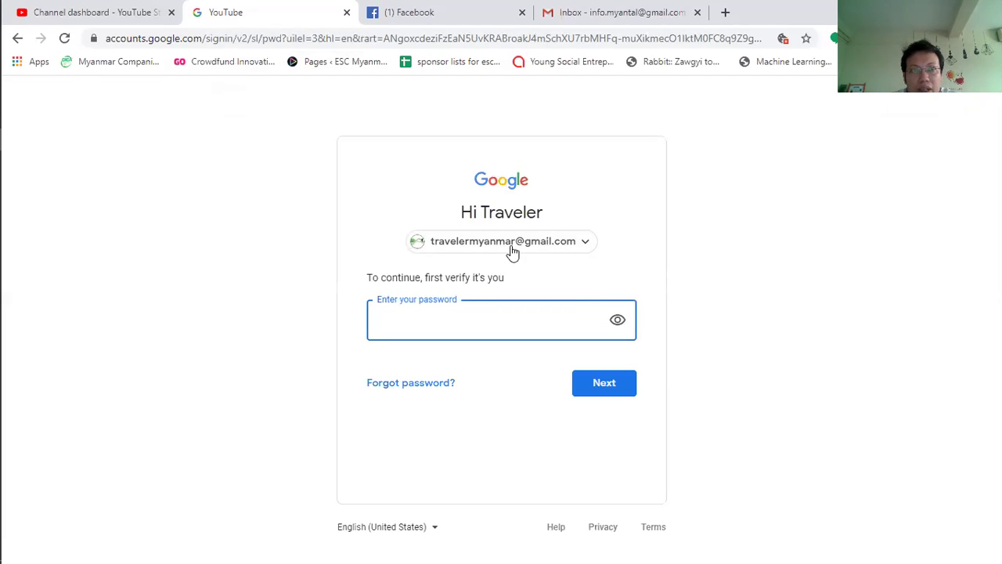
pyautogui.click(18, 40)
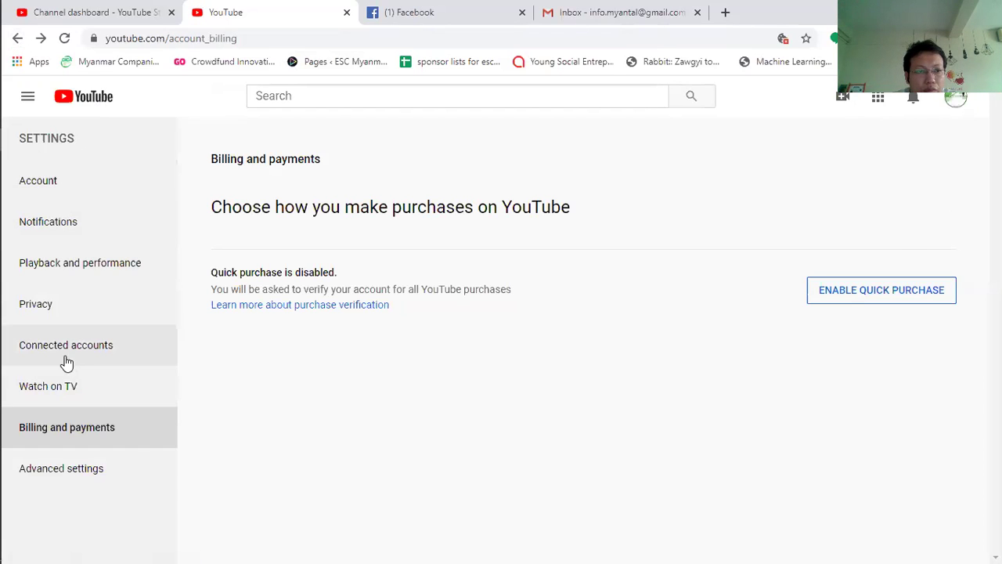
# Step: Return to Account settings and open Channel status and features, which shows 0 of 3 strikes
pyautogui.click(49, 187)
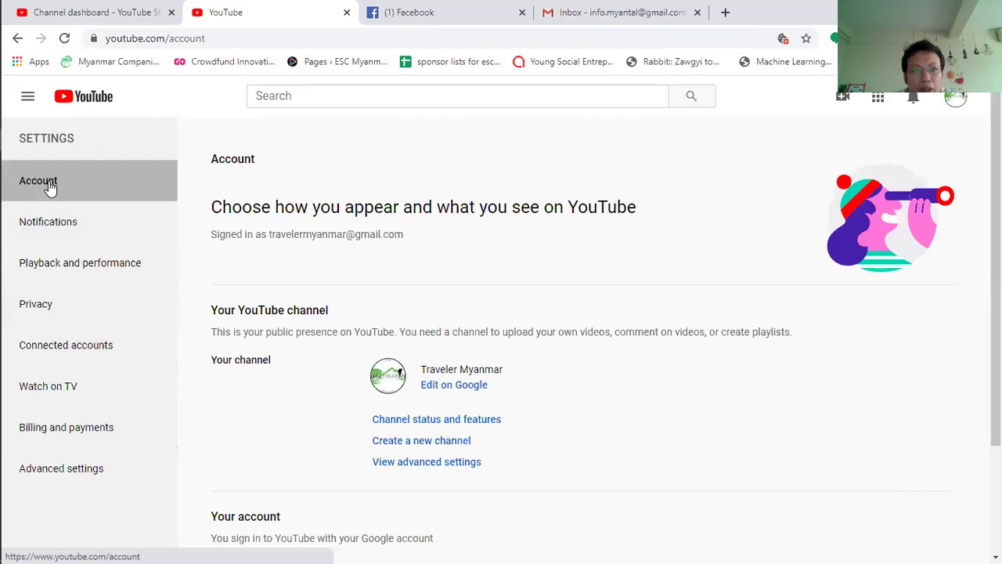
pyautogui.scroll(-2, 583, 337)
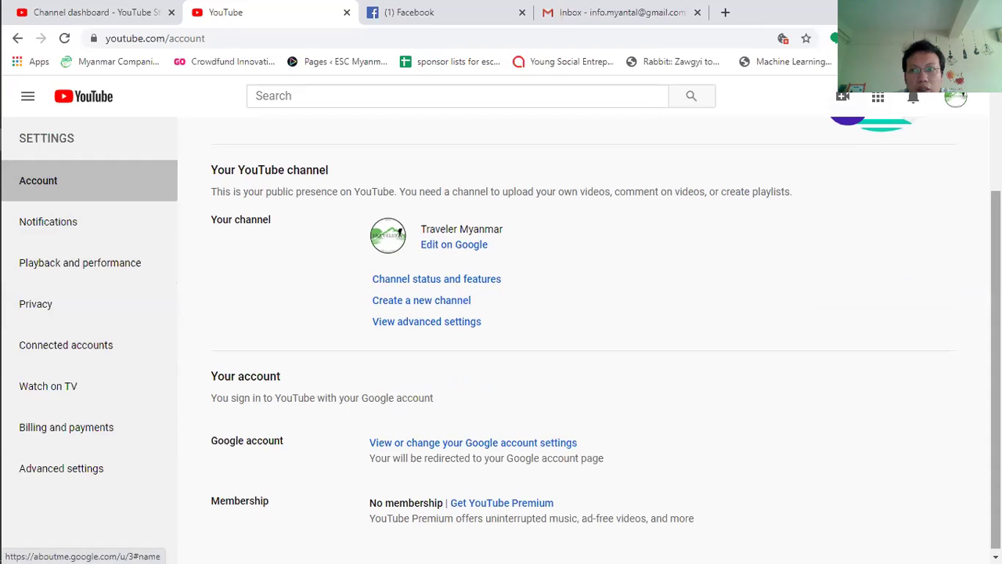
pyautogui.scroll(2, 583, 337)
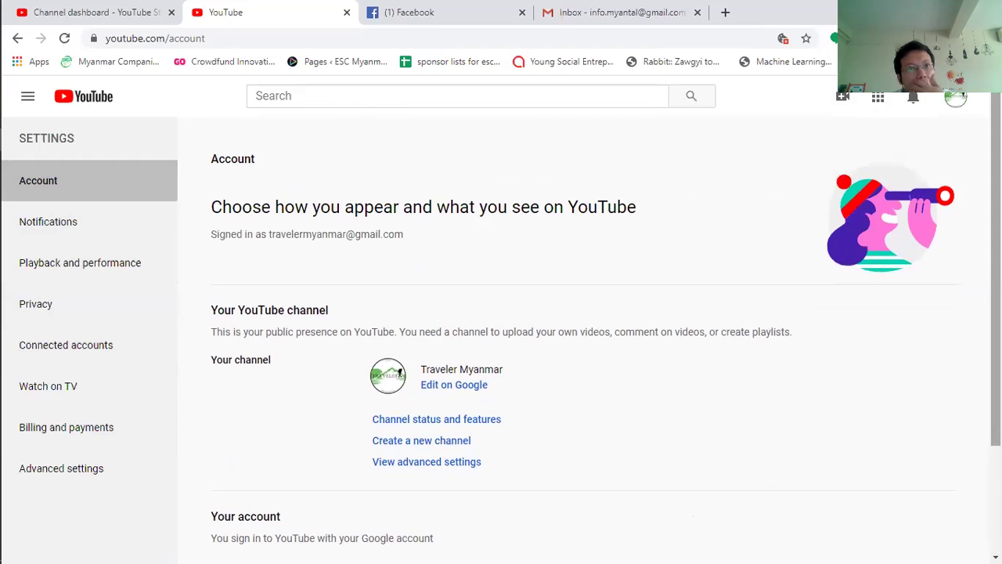
pyautogui.click(29, 100)
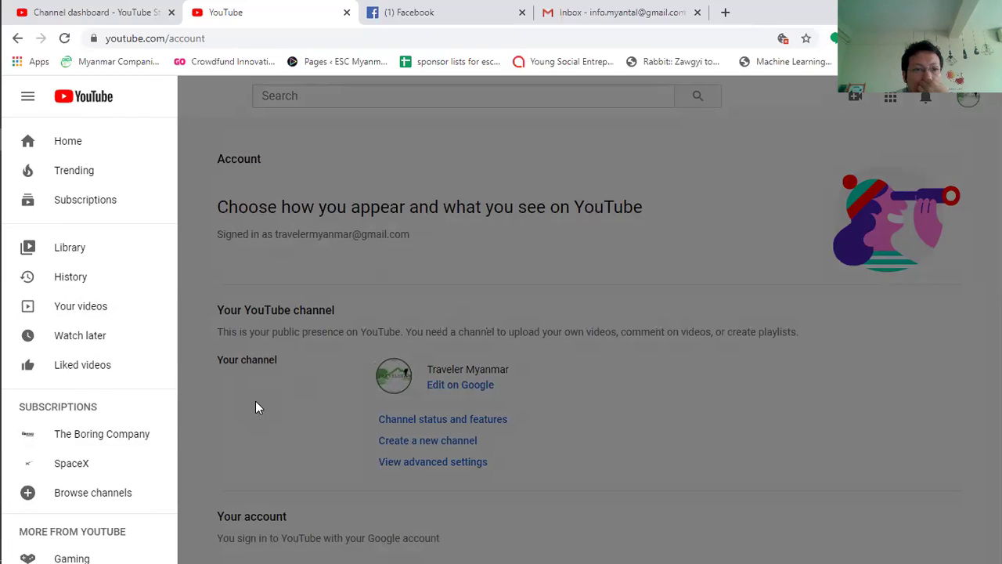
pyautogui.moveTo(177, 272); pyautogui.dragTo(182, 187)
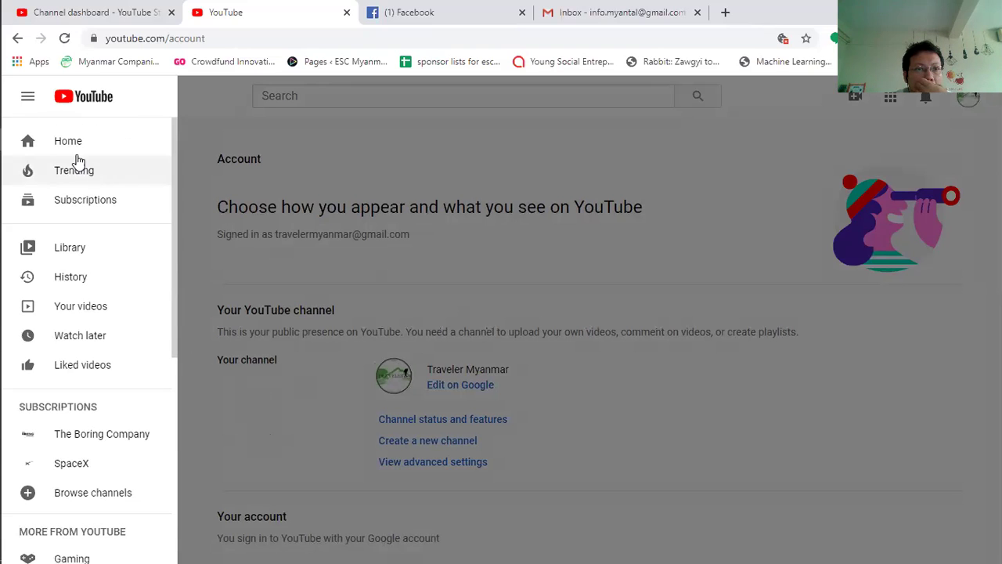
pyautogui.click(661, 388)
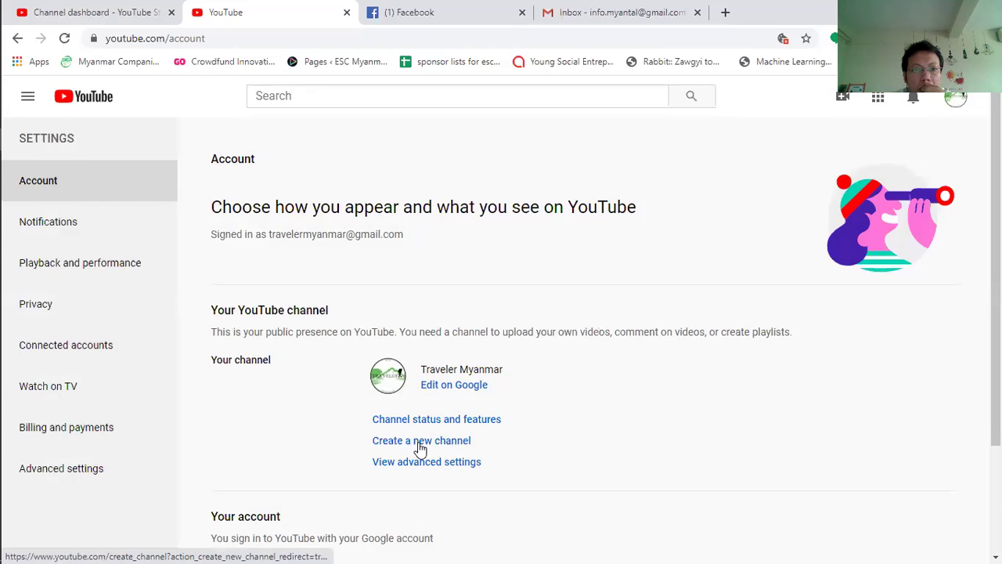
pyautogui.click(439, 420)
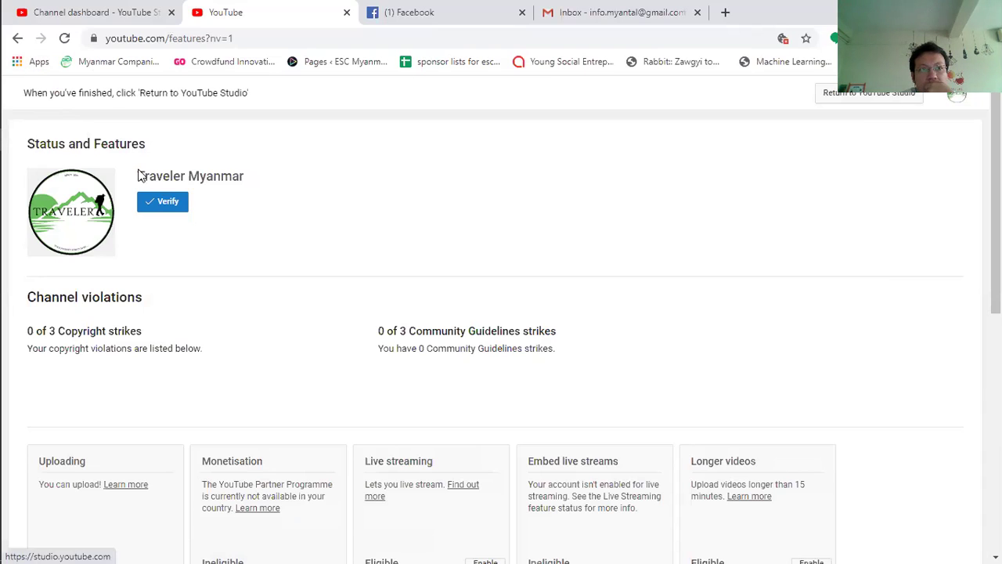
pyautogui.click(64, 225)
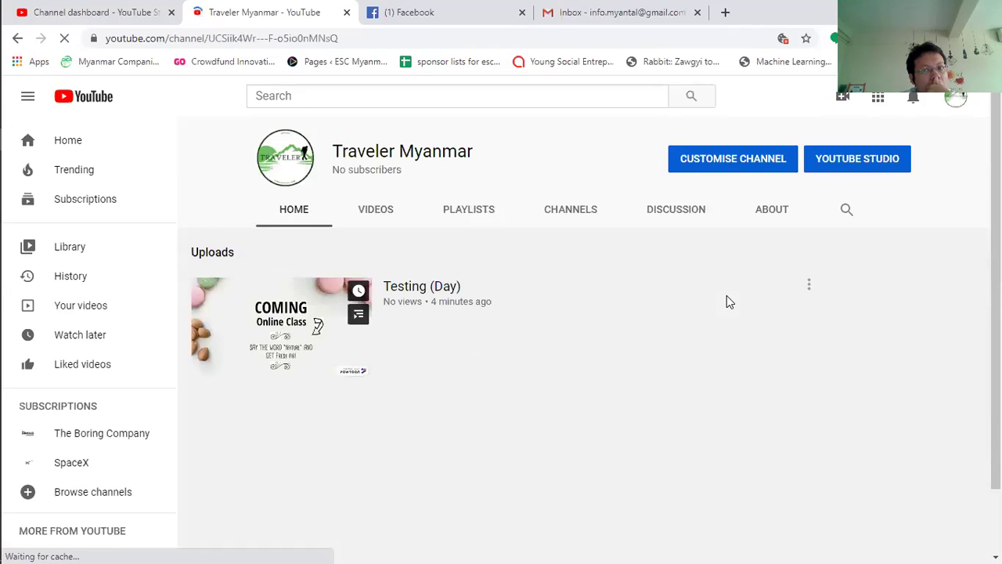
pyautogui.click(758, 161)
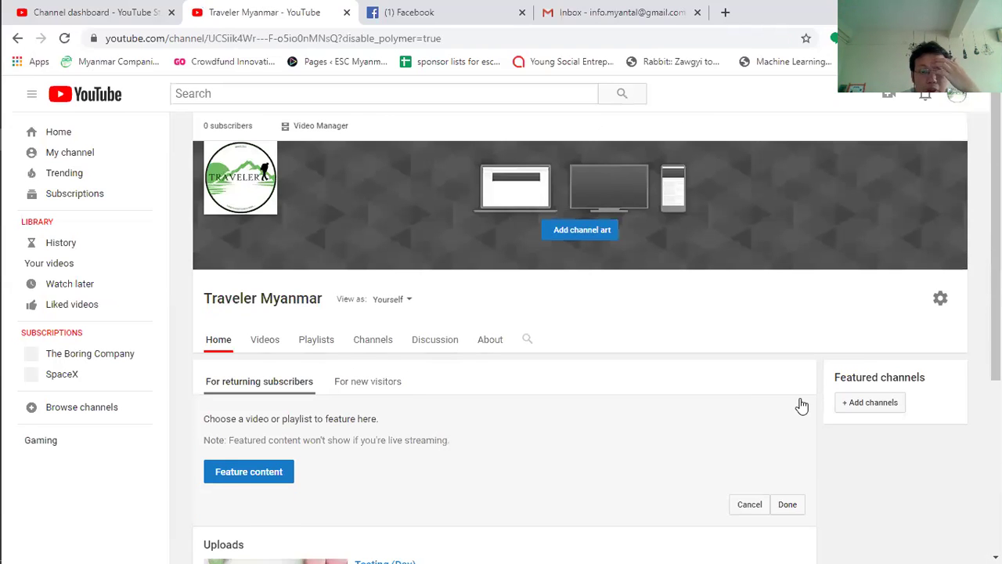
pyautogui.scroll(-1, 304, 510)
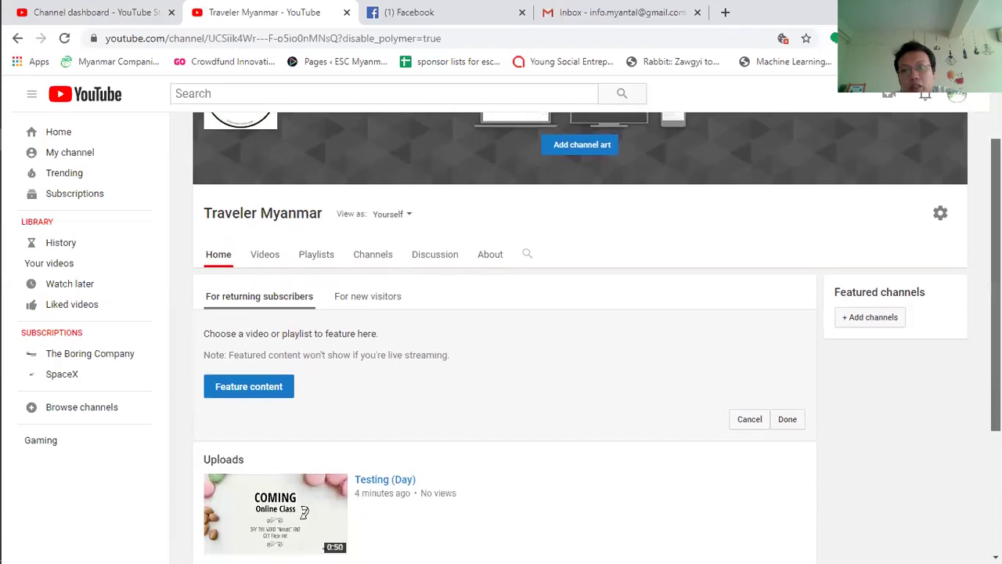
pyautogui.scroll(-2, 501, 333)
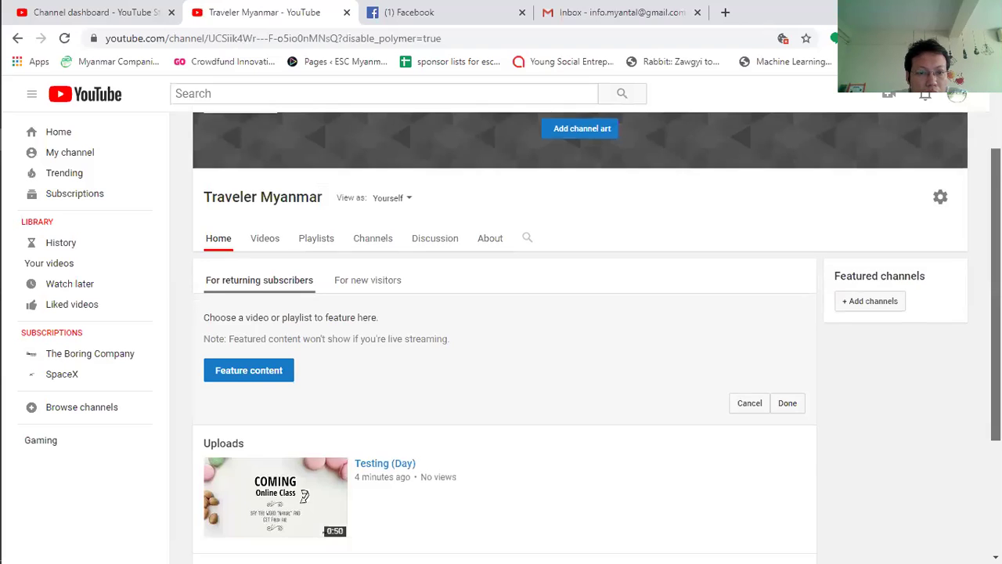
pyautogui.scroll(-1, 501, 333)
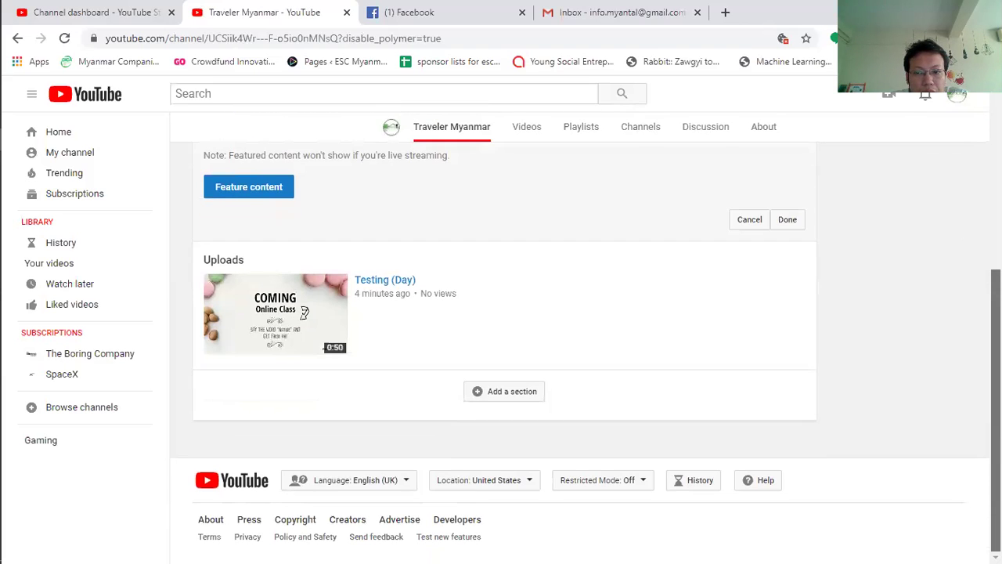
pyautogui.scroll(3, 501, 352)
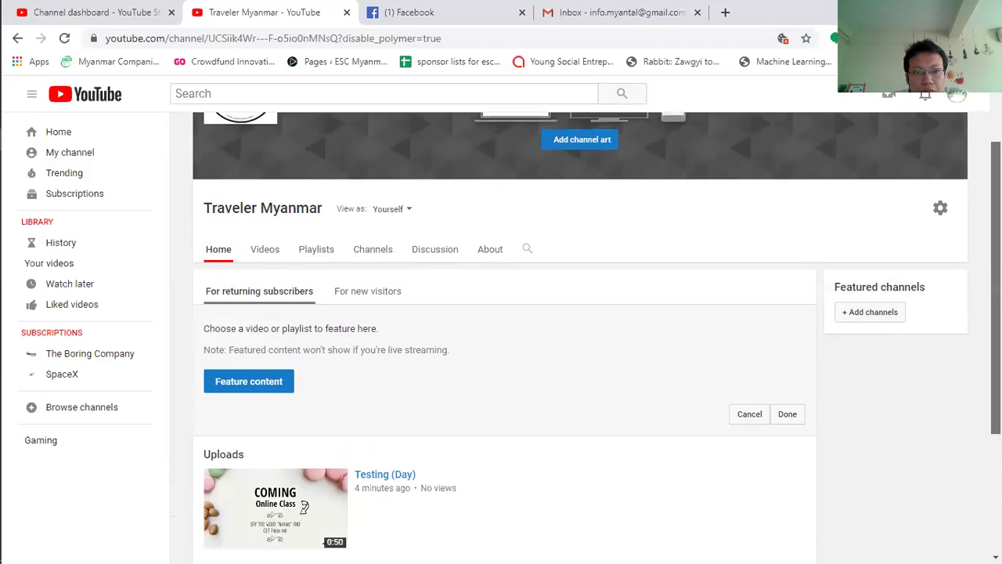
pyautogui.scroll(1, 823, 266)
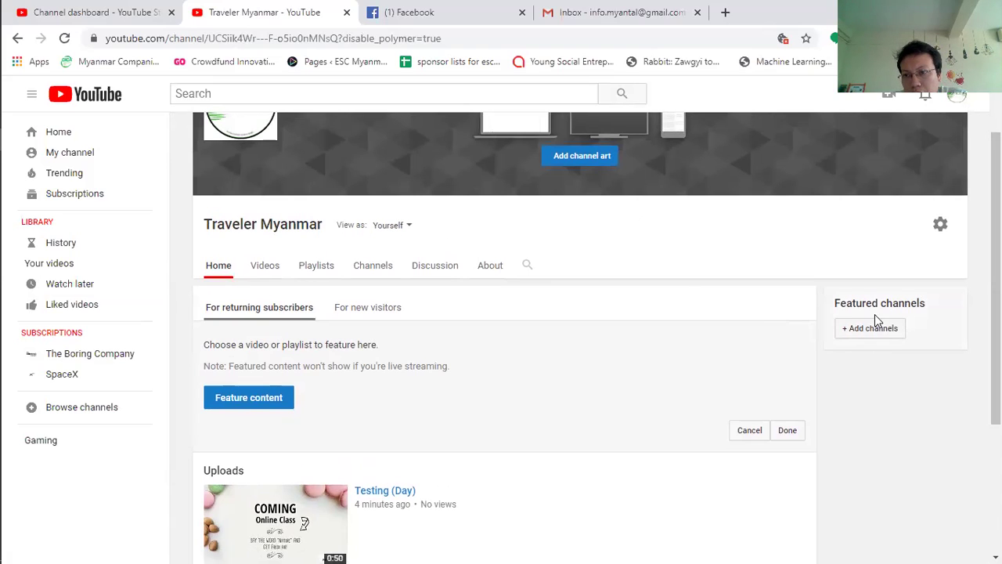
# Step: Check and cancel the gear Channel settings, then open the About editor through the channel-art Edit links option
pyautogui.click(941, 224)
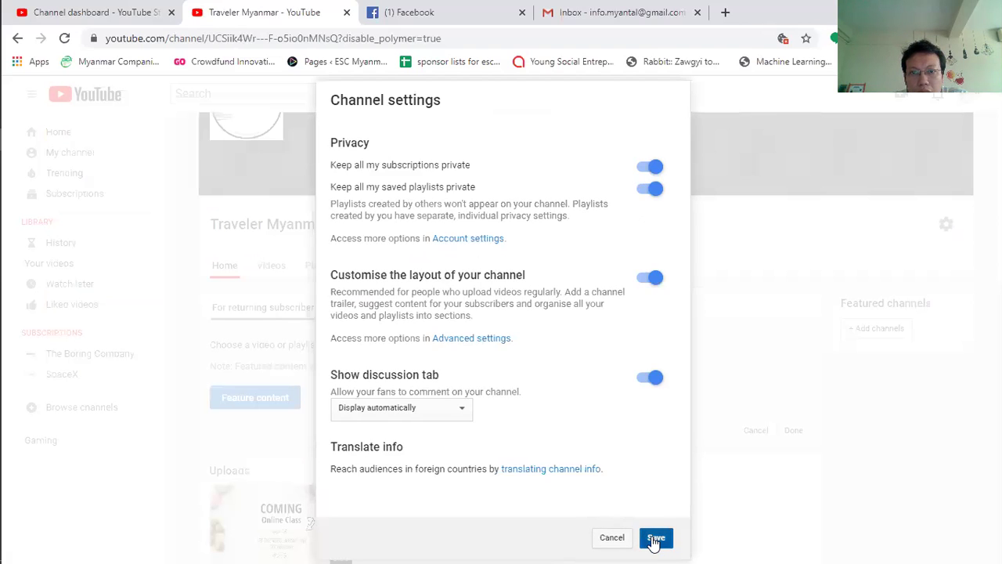
pyautogui.click(611, 537)
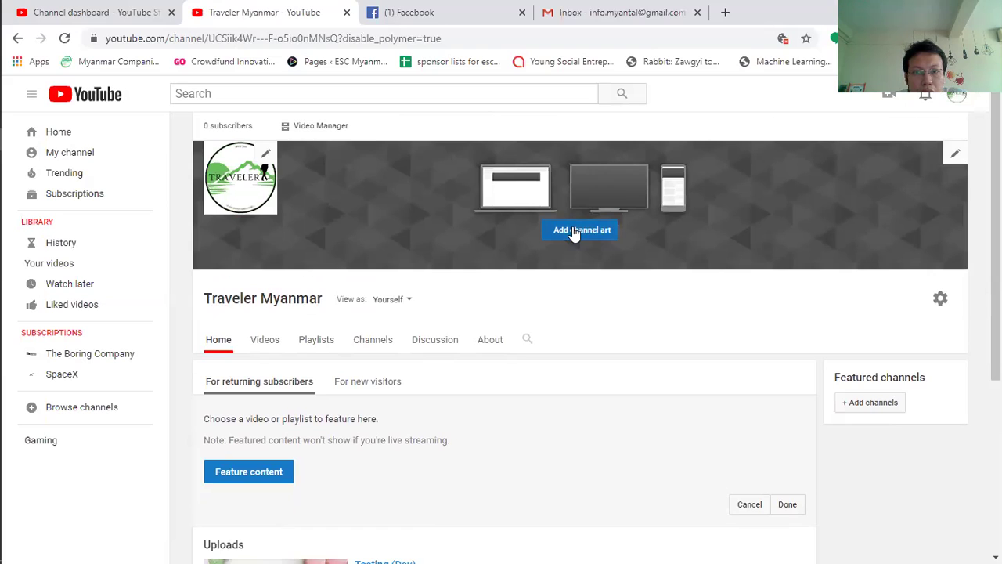
pyautogui.click(954, 155)
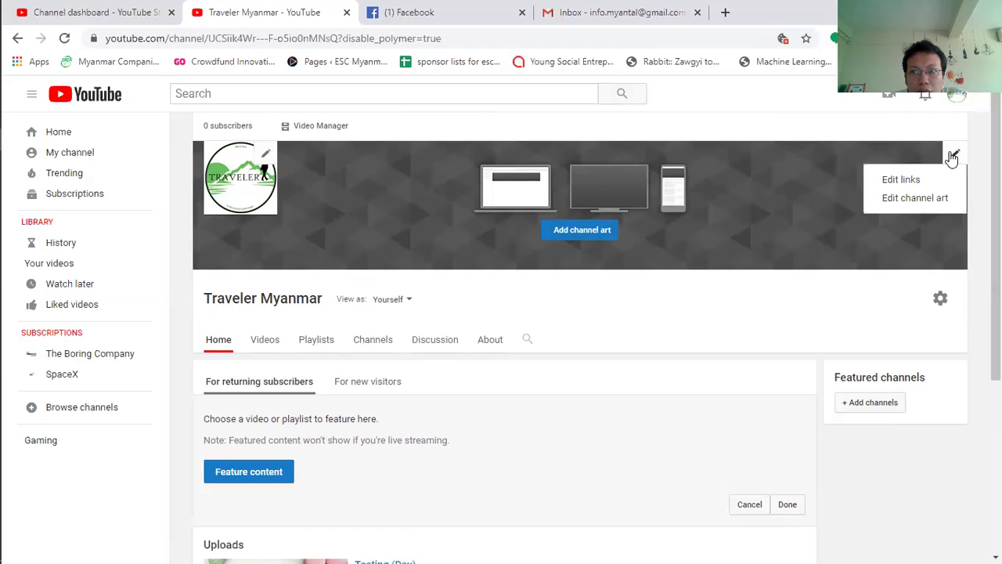
pyautogui.click(930, 181)
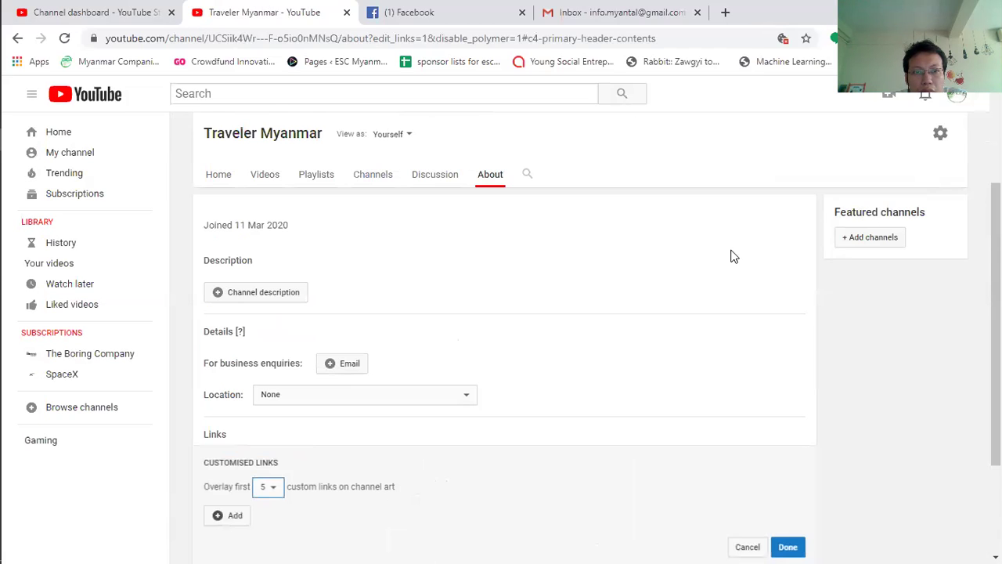
# Step: Begin the channel description with 'This page represents about Traveler Myanmar - Adventure Agentcy'
pyautogui.click(231, 295)
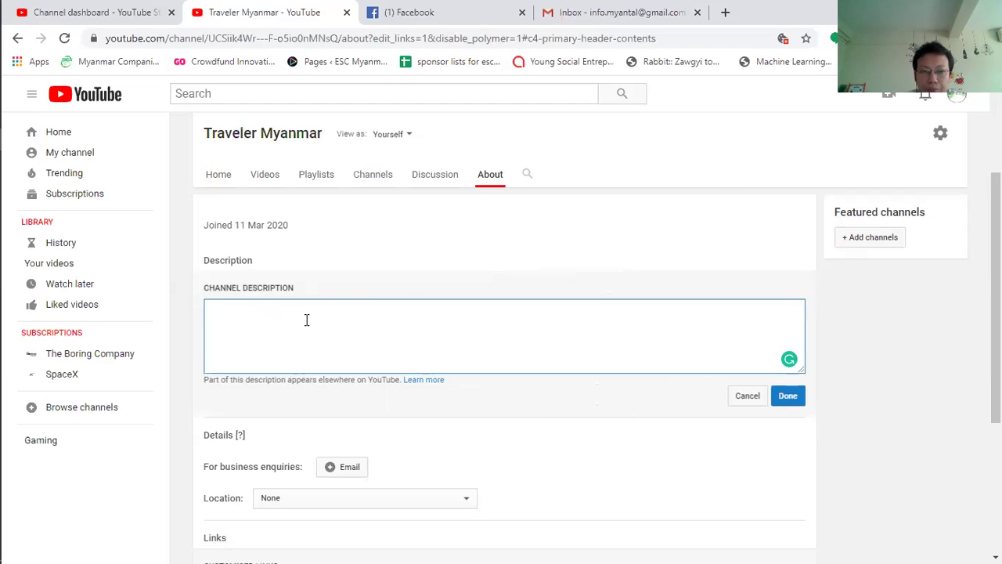
pyautogui.write('This')
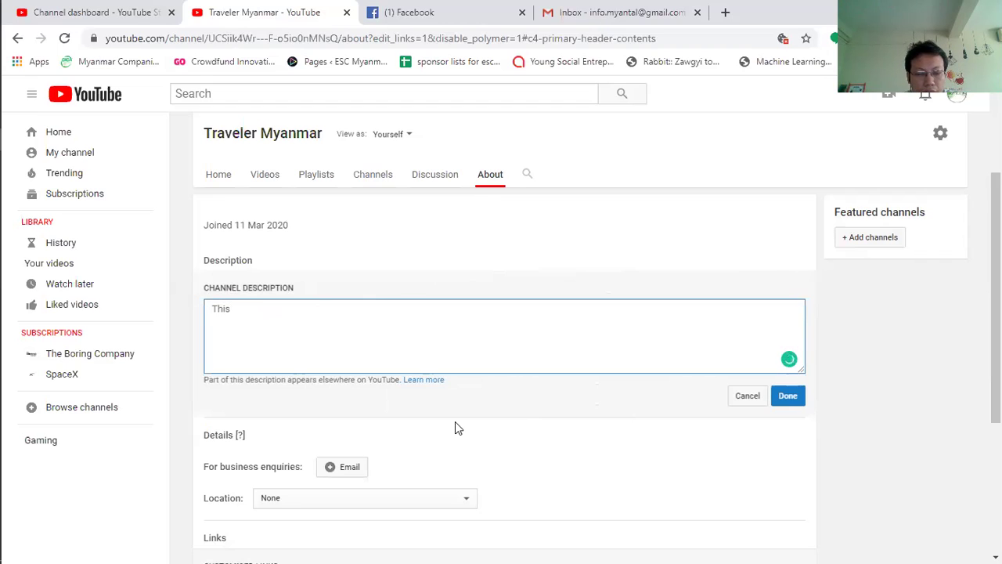
pyautogui.write(' page is')
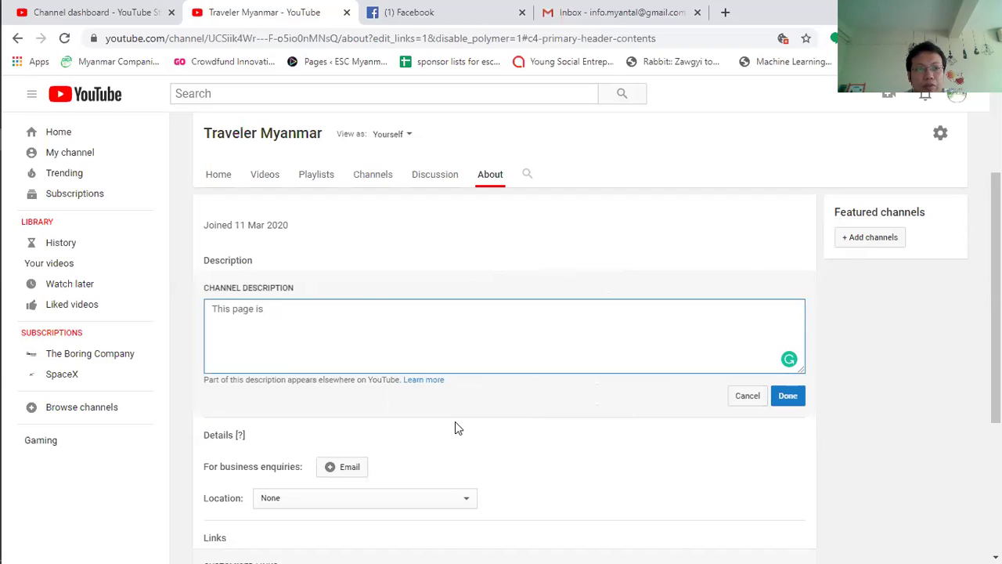
pyautogui.press('BackSpace')
pyautogui.press('BackSpace')
pyautogui.write('represent')
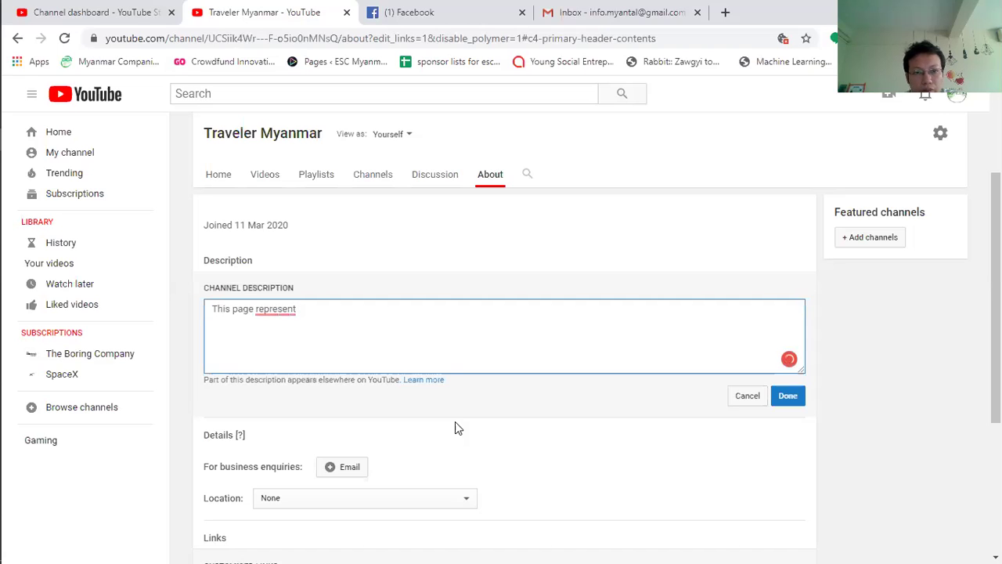
pyautogui.doubleClick(286, 310)
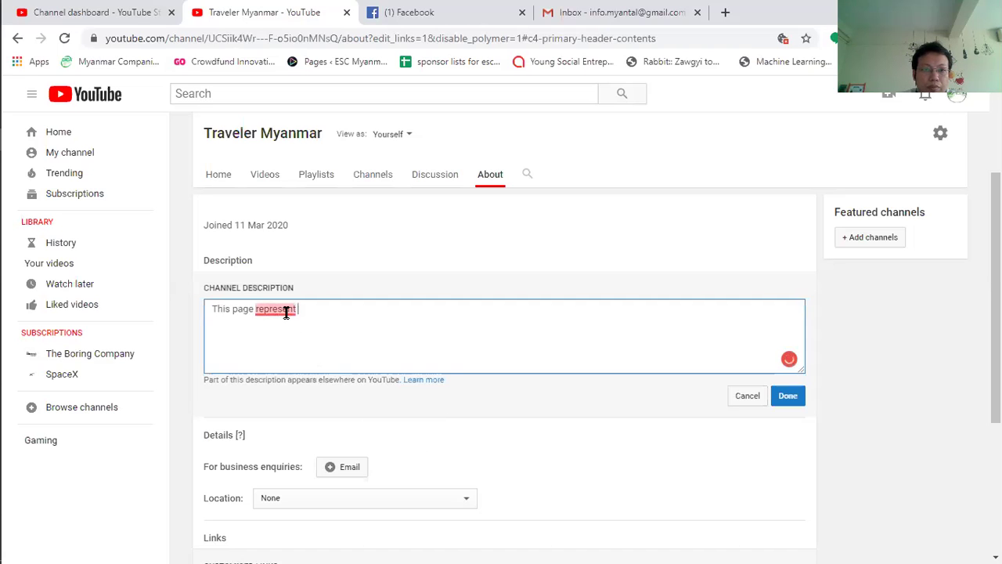
pyautogui.moveTo(286, 311)
pyautogui.click(293, 353)
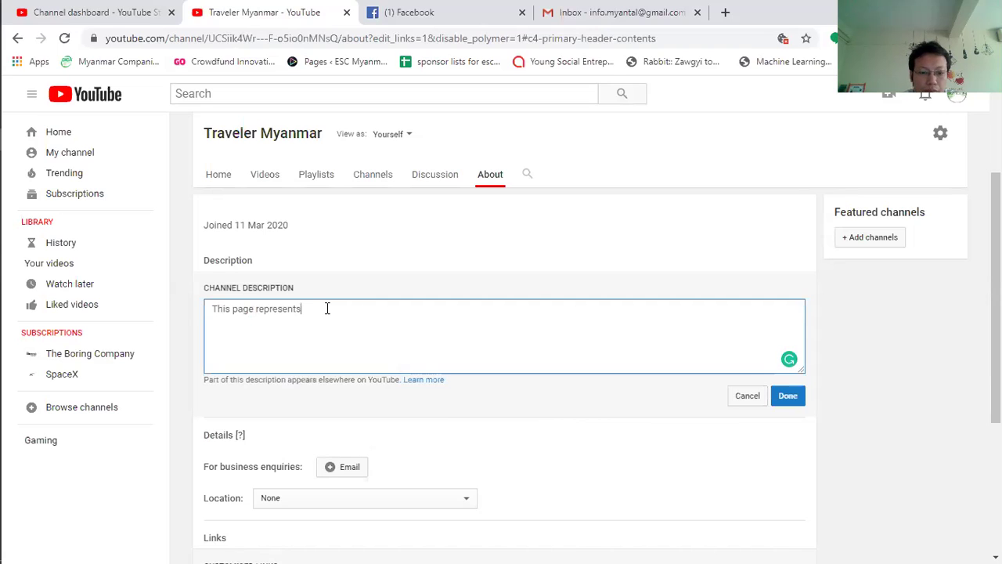
pyautogui.write('about')
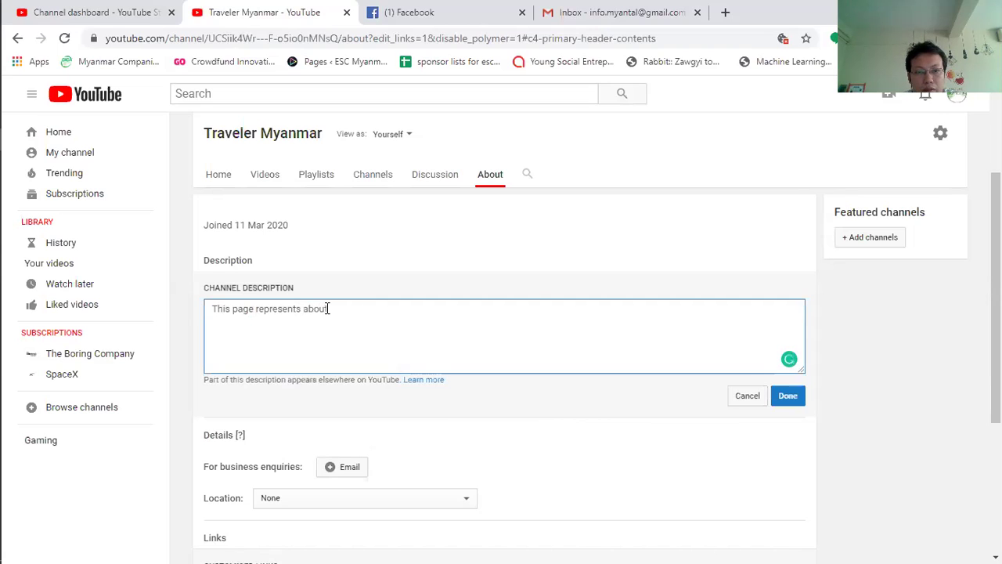
pyautogui.write(' Traveler Myanmar')
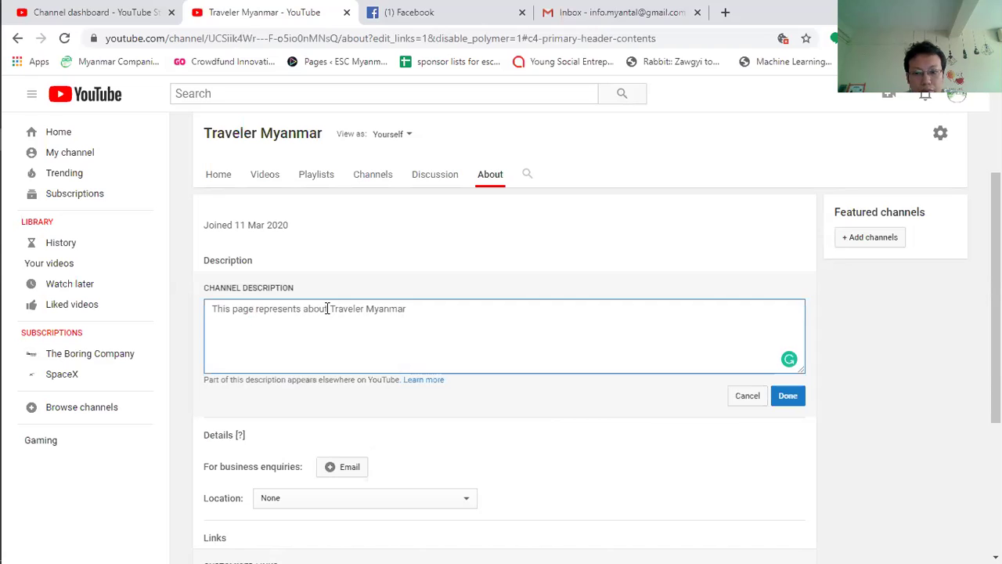
pyautogui.write(' - ')
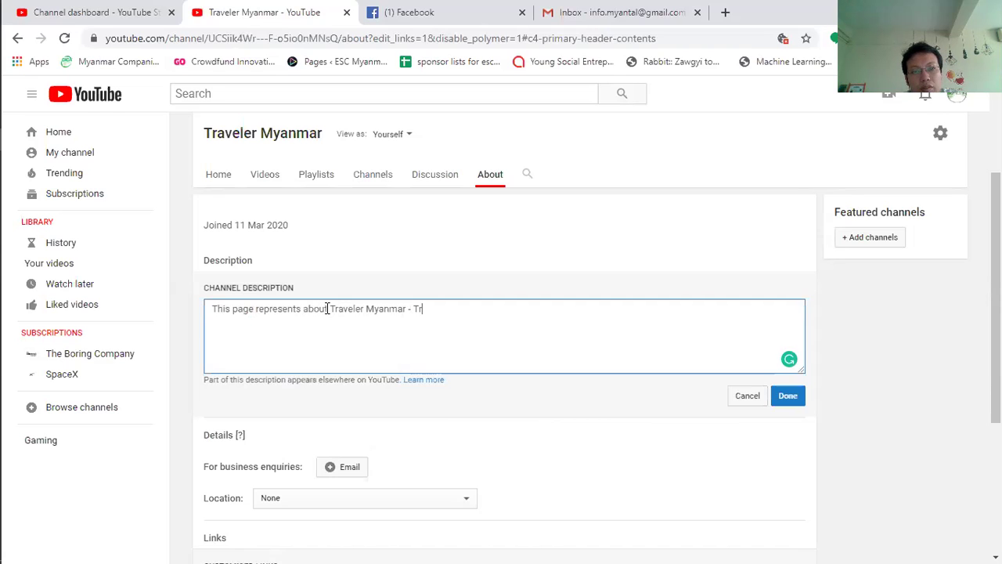
pyautogui.write('Adventure')
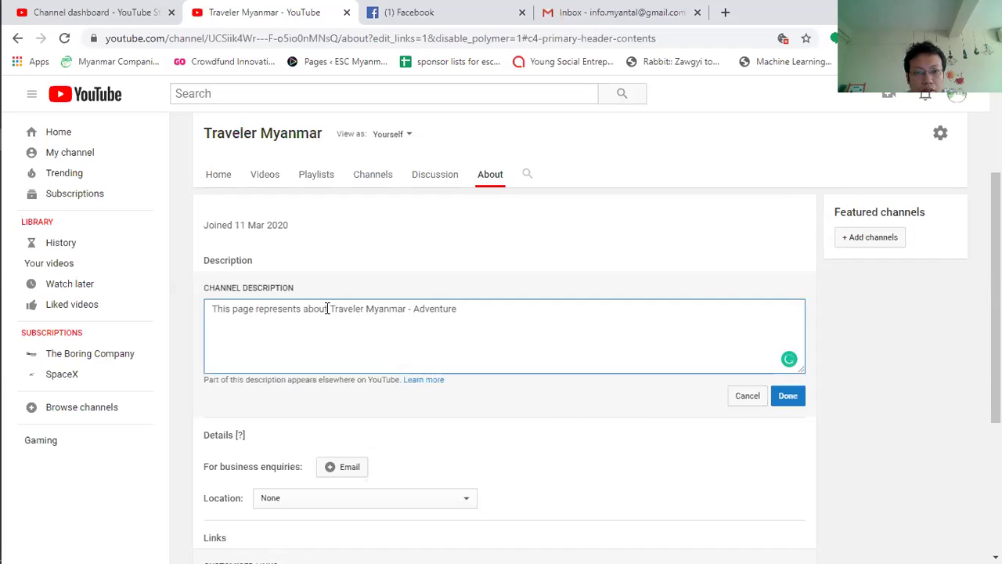
pyautogui.write(' Agent')
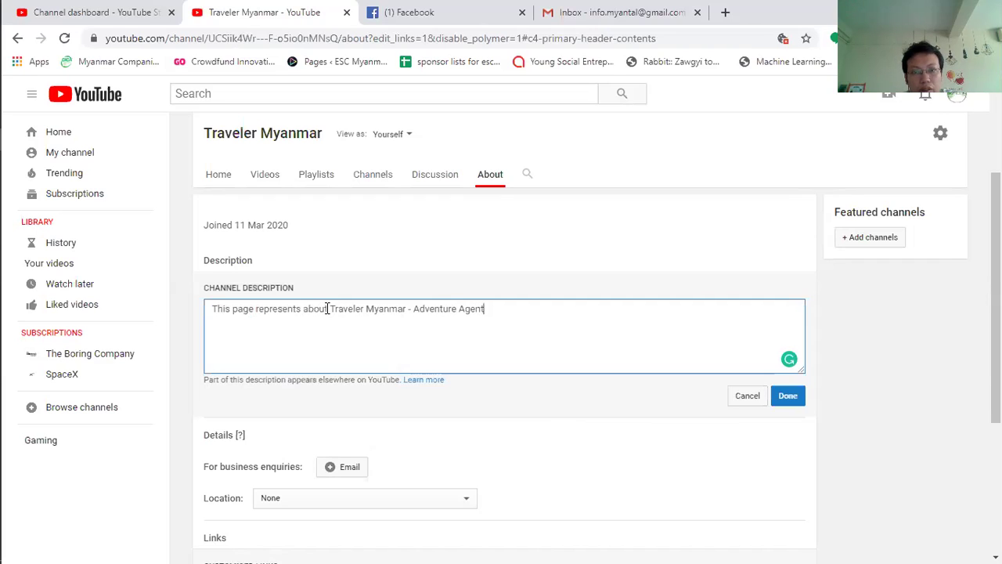
pyautogui.press('BackSpace')
pyautogui.write('cy')
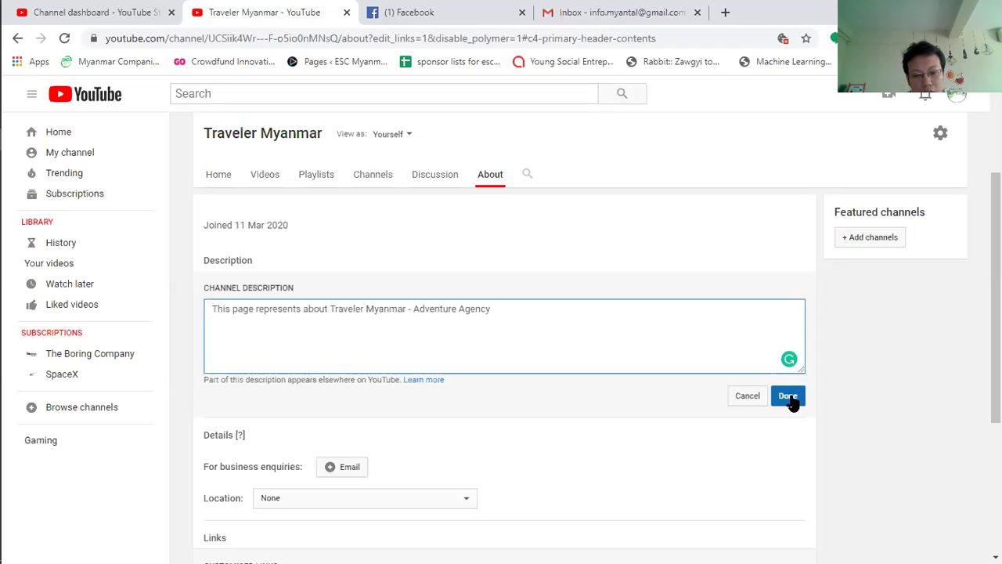
# Step: Add 'We support the following' with Camping and Adventure tour as list items, and save the description
pyautogui.write('We')
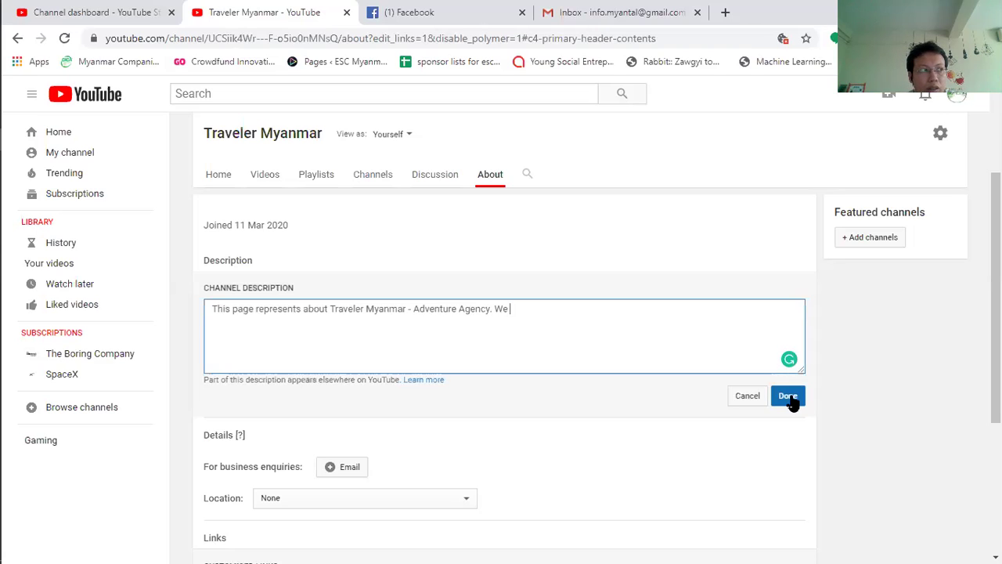
pyautogui.write('support')
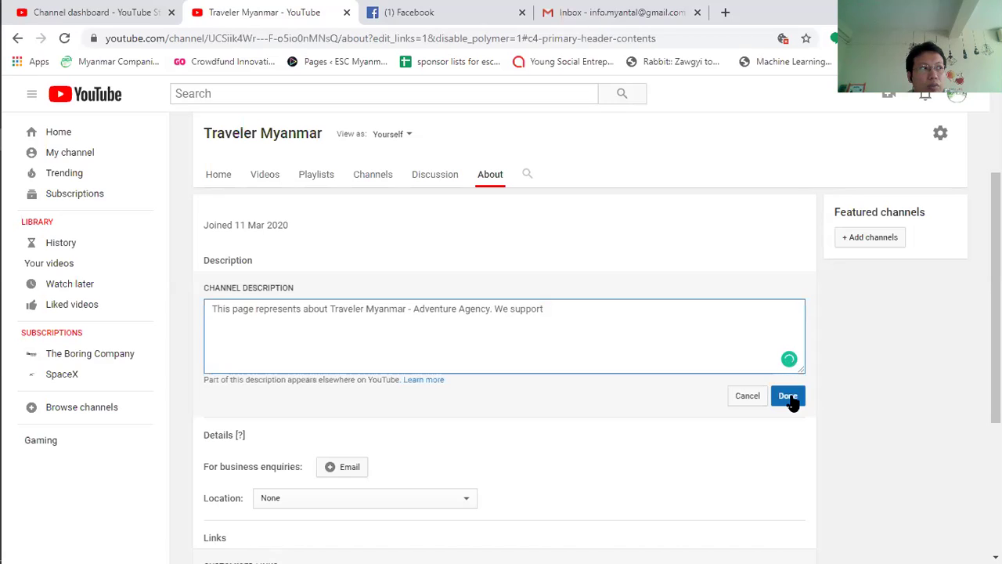
pyautogui.write('s')
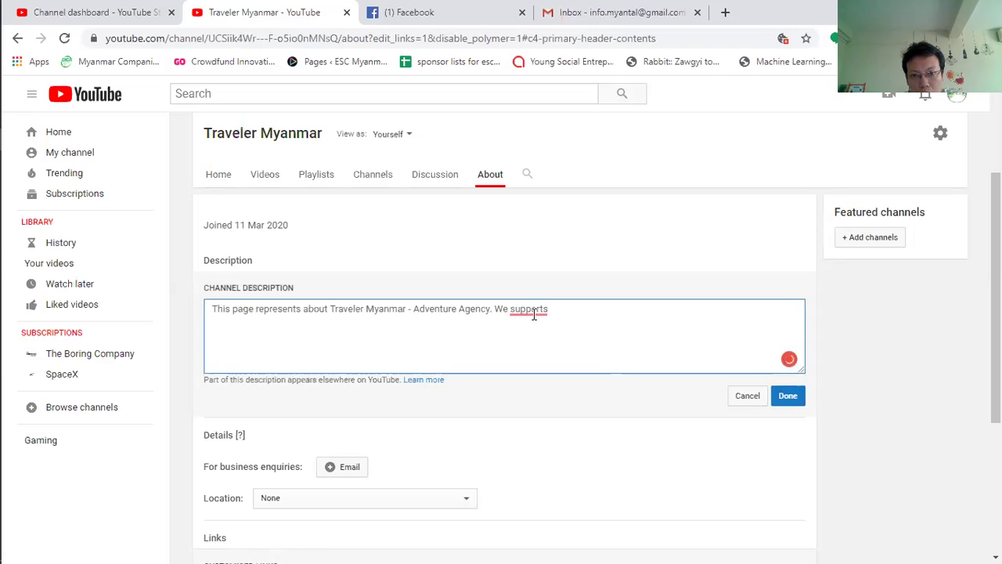
pyautogui.moveTo(539, 311)
pyautogui.click(540, 354)
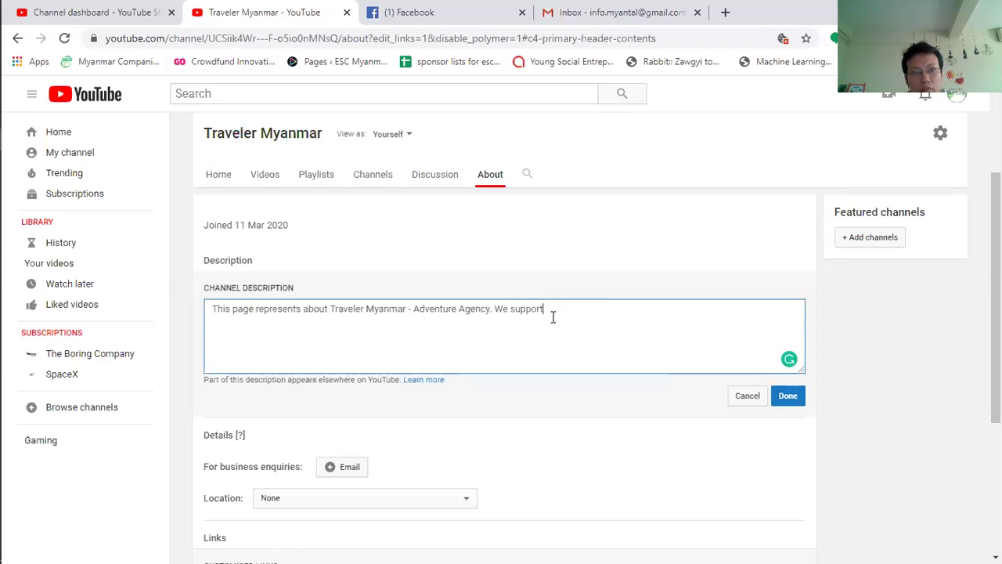
pyautogui.write('llowing')
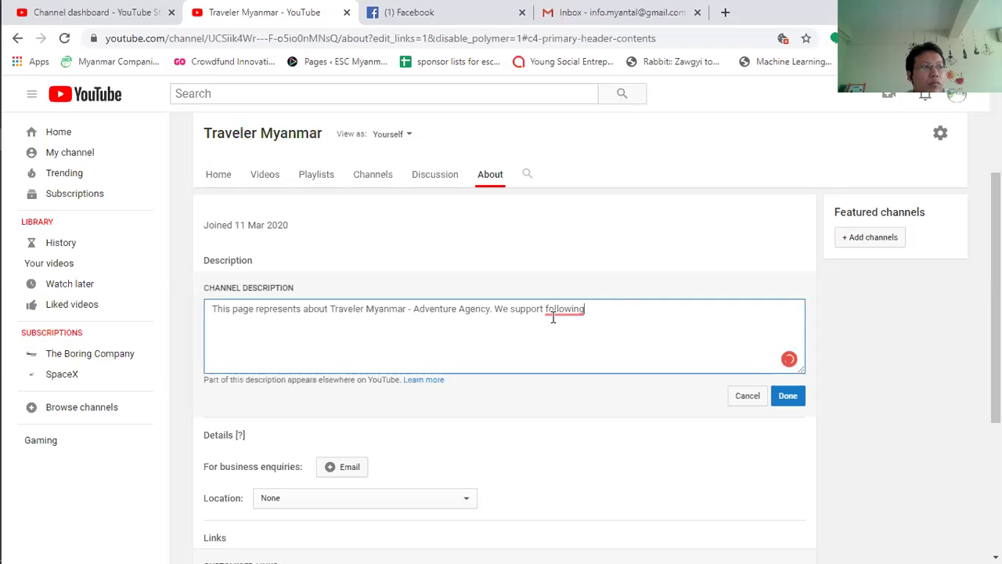
pyautogui.write('the')
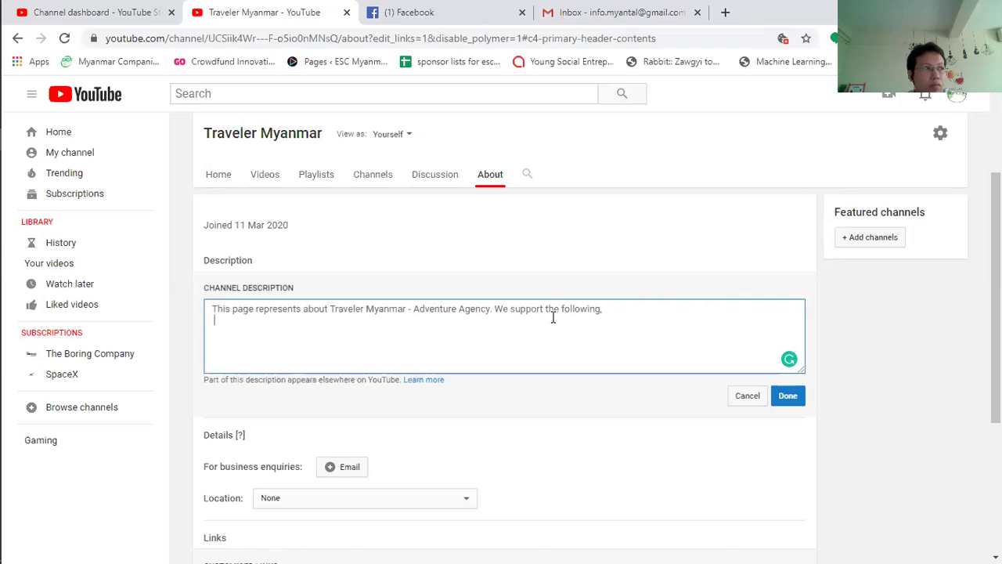
pyautogui.write('C')
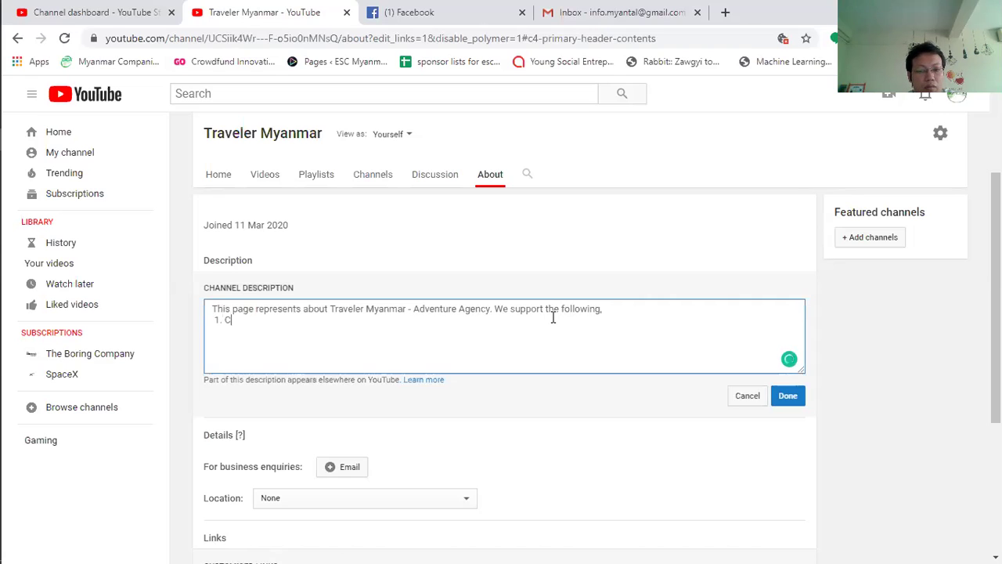
pyautogui.write('amping')
pyautogui.press('Return')
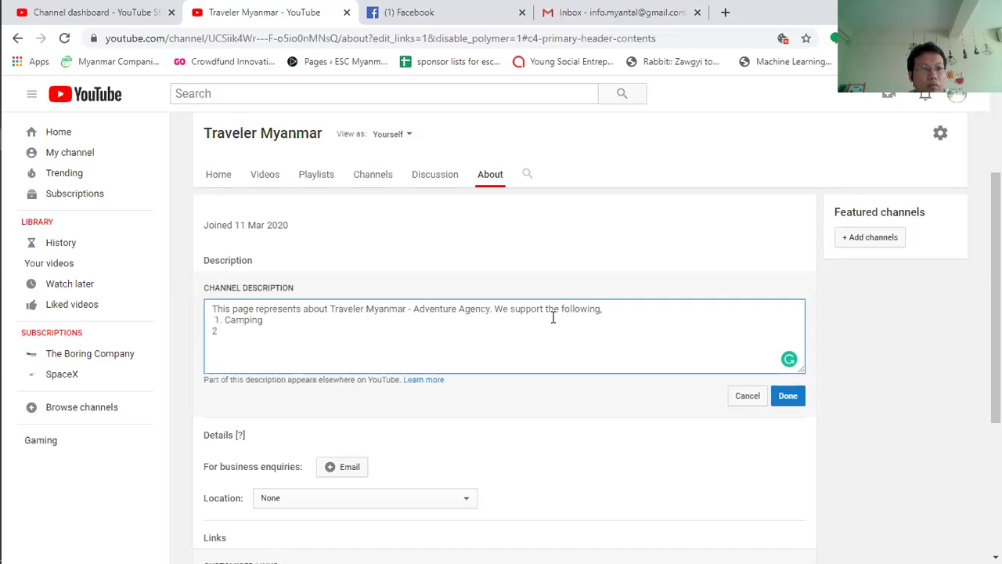
pyautogui.press('Up')
pyautogui.press('Home')
pyautogui.press('Delete')
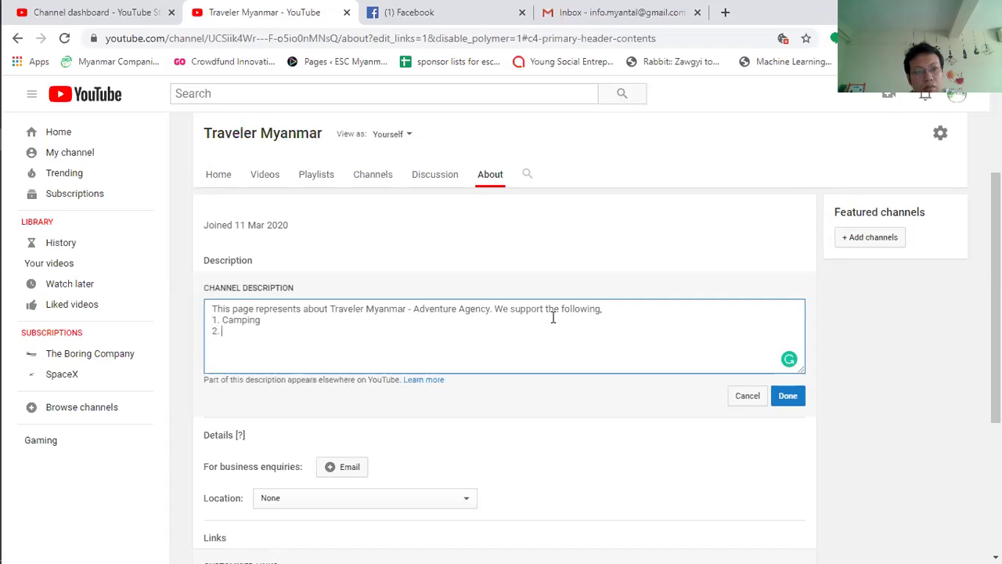
pyautogui.write('Adventure ')
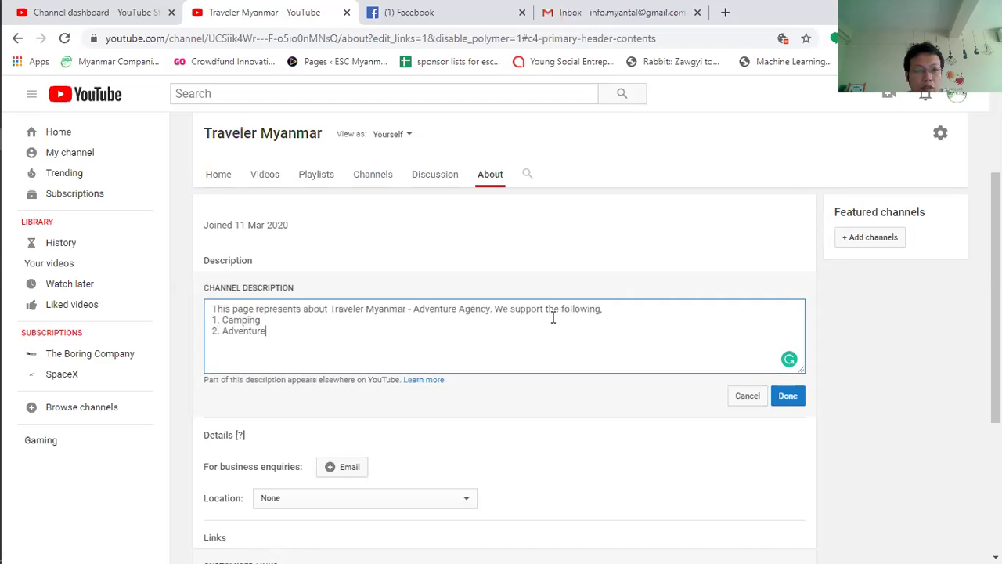
pyautogui.write('tour')
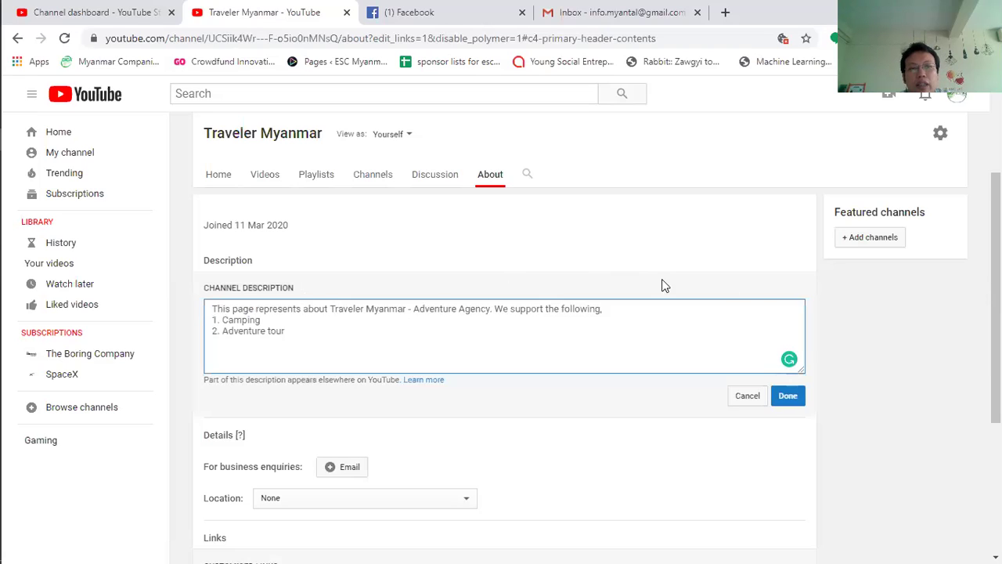
pyautogui.click(790, 396)
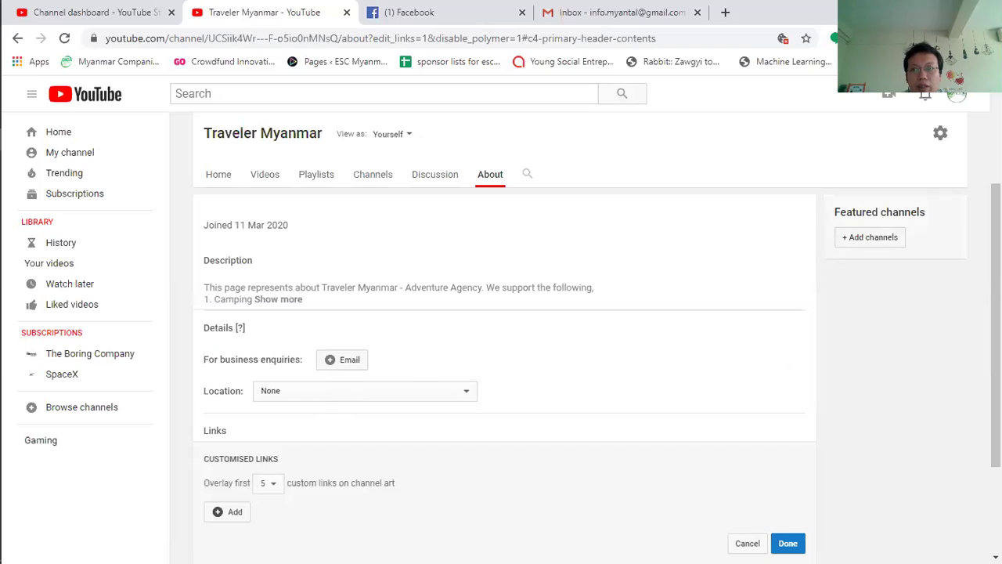
# Step: Type the channel's Gmail address in the business enquiries Email field and check which account is signed in
pyautogui.scroll(-1, 328, 357)
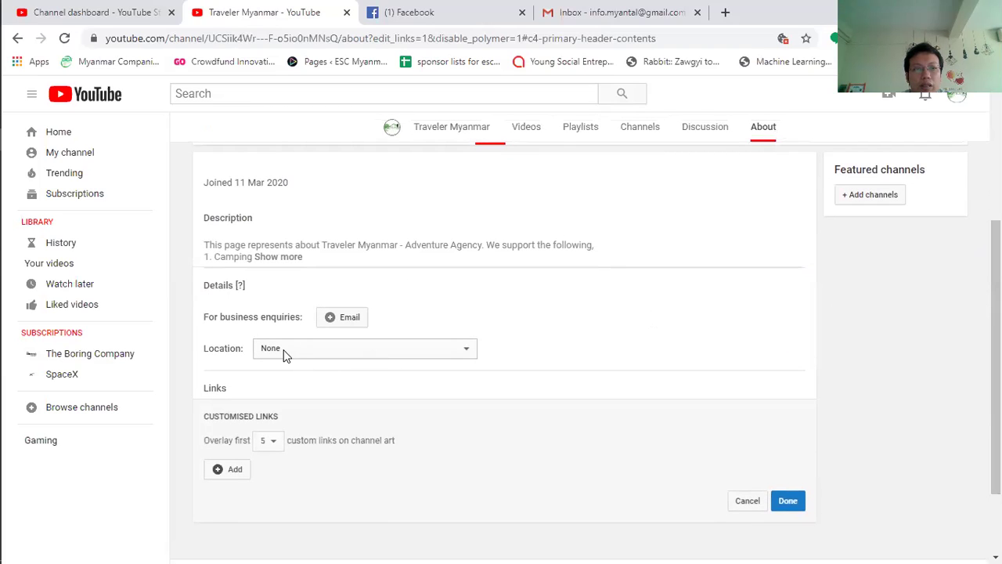
pyautogui.click(332, 321)
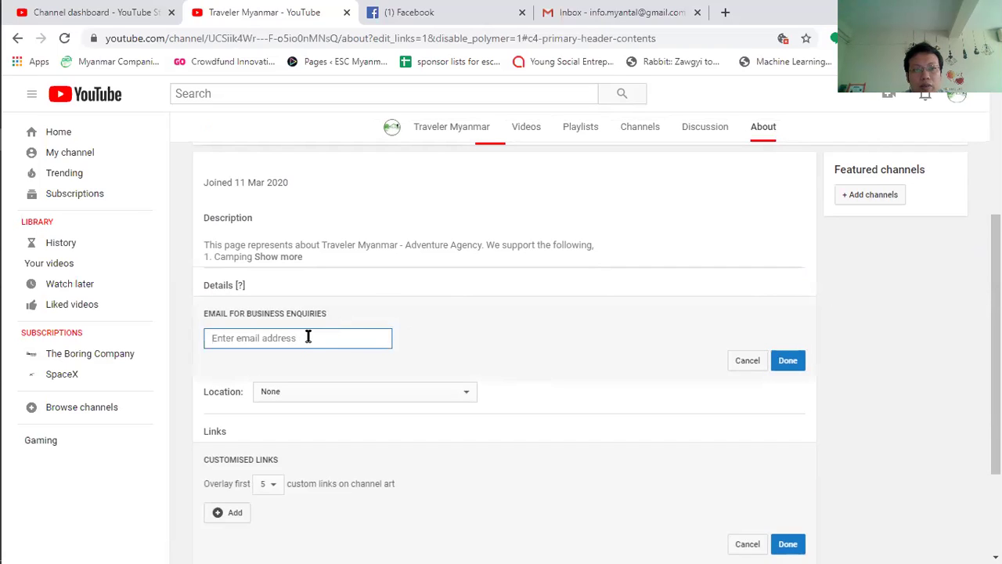
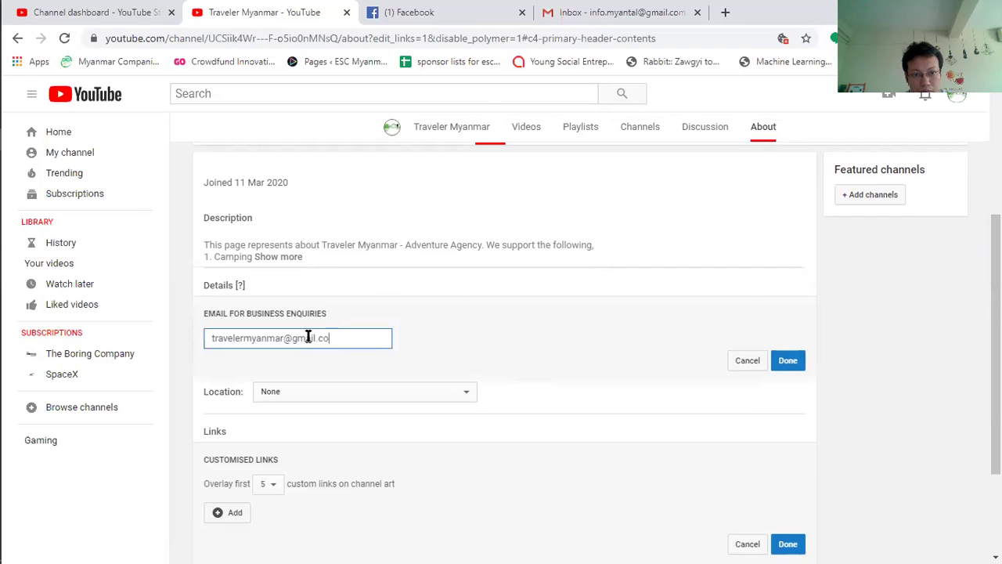
pyautogui.click(955, 100)
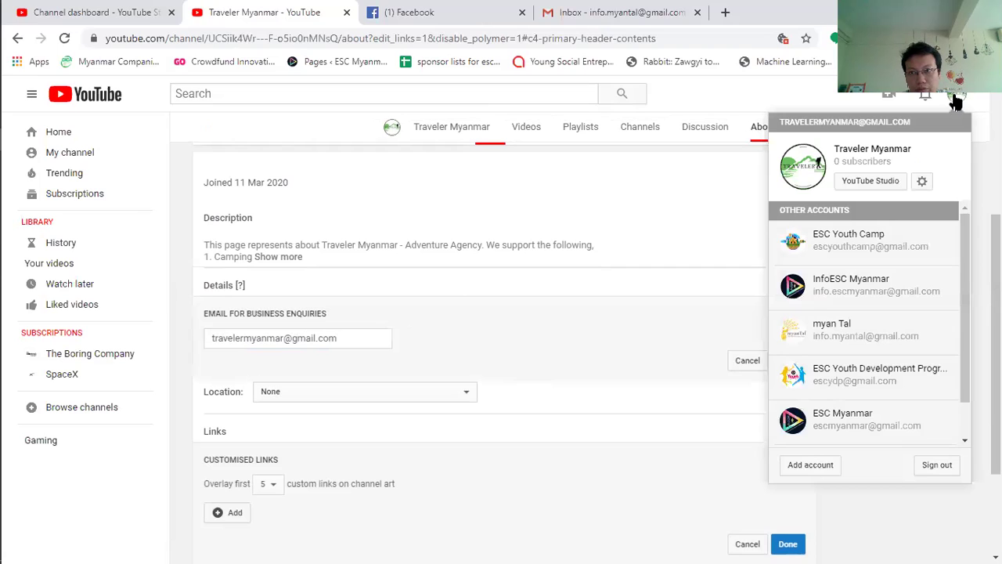
pyautogui.scroll(-2, 967, 251)
pyautogui.scroll(2, 967, 251)
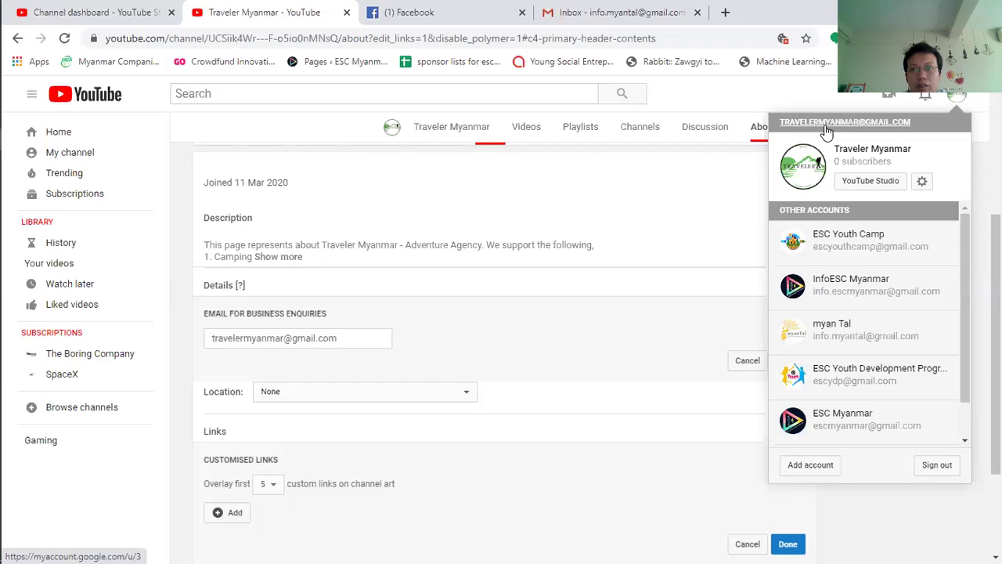
pyautogui.click(941, 109)
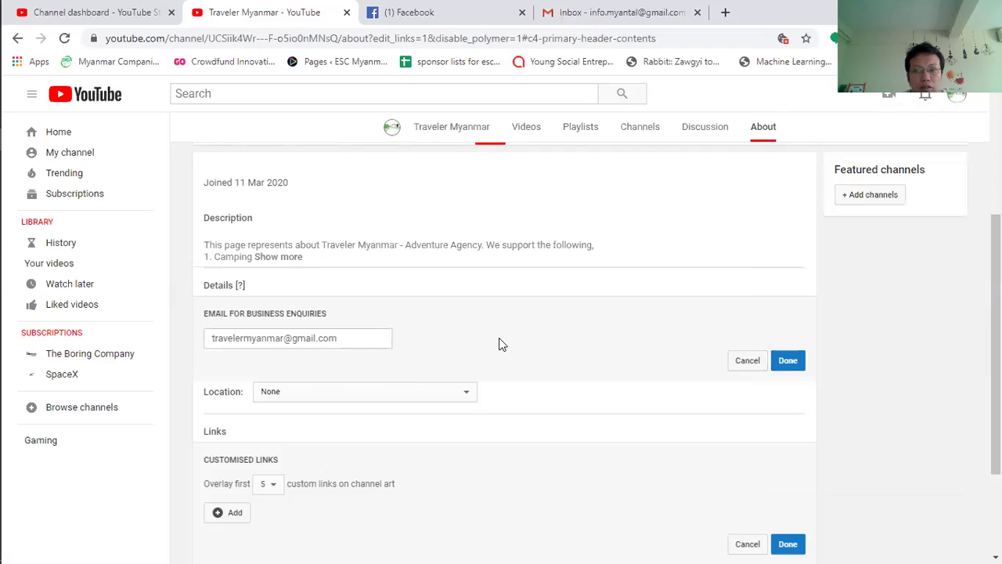
# Step: Choose Myanmar as the location, confirm the e-mail with Done, and dismiss the country-updated banner
pyautogui.click(468, 390)
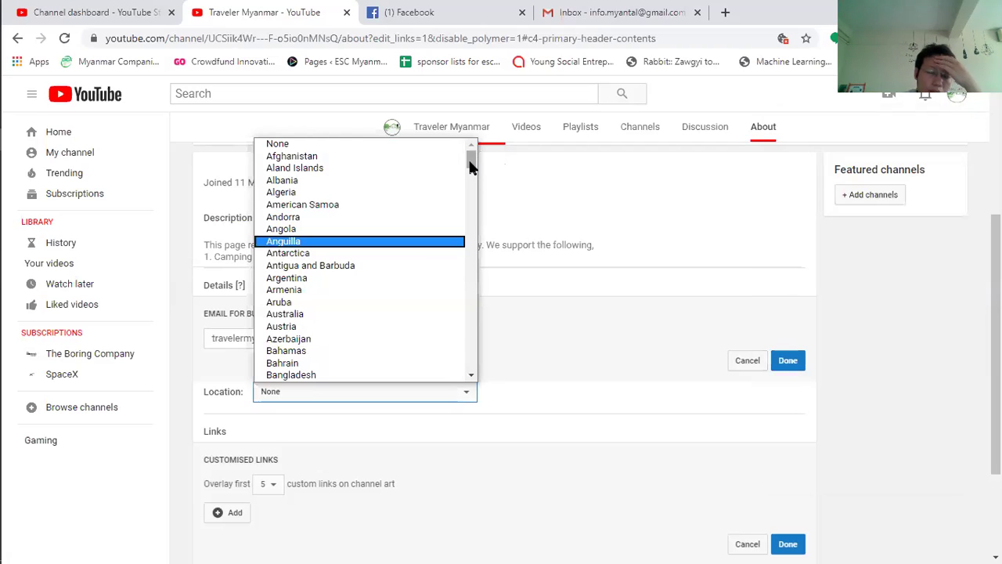
pyautogui.moveTo(468, 157); pyautogui.dragTo(457, 291)
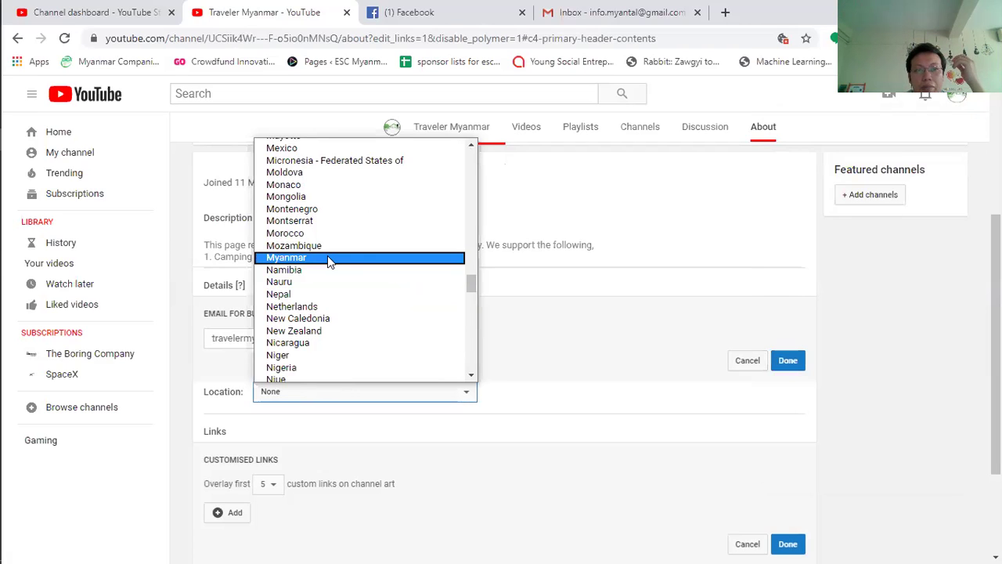
pyautogui.click(327, 257)
pyautogui.scroll(-1, 501, 337)
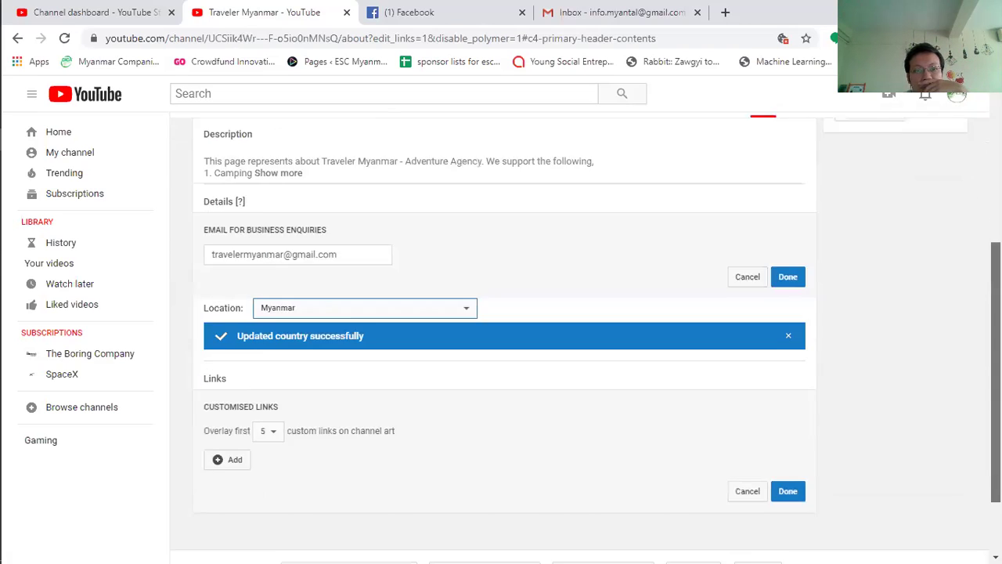
pyautogui.click(786, 263)
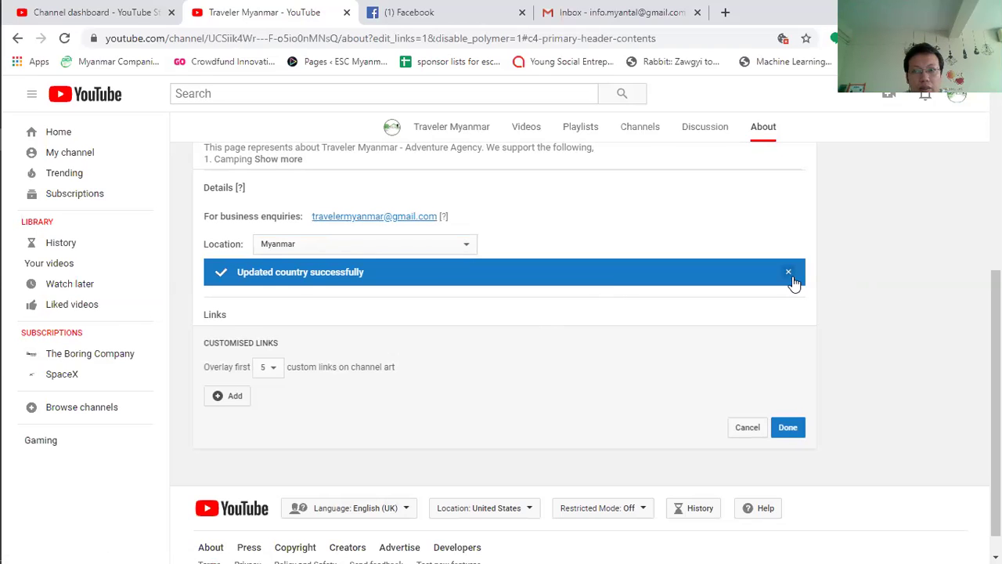
pyautogui.click(789, 274)
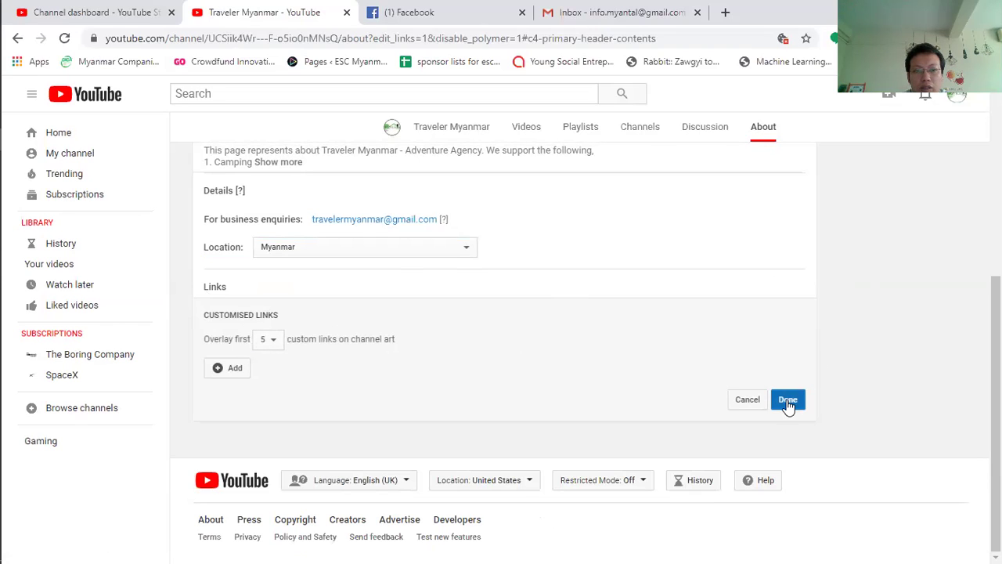
# Step: Add a custom link row, delete it while still empty, and save the About details
pyautogui.click(218, 372)
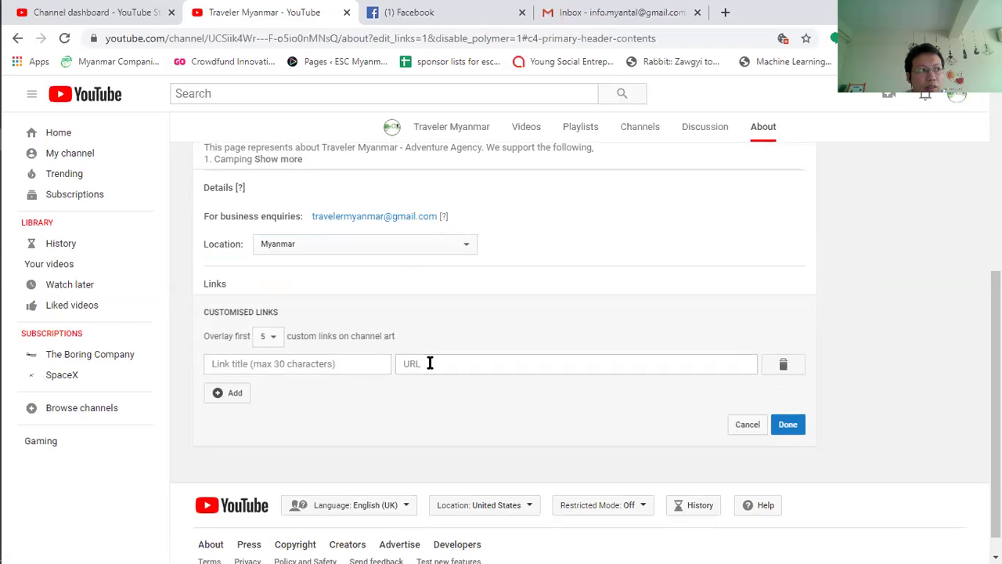
pyautogui.click(297, 364)
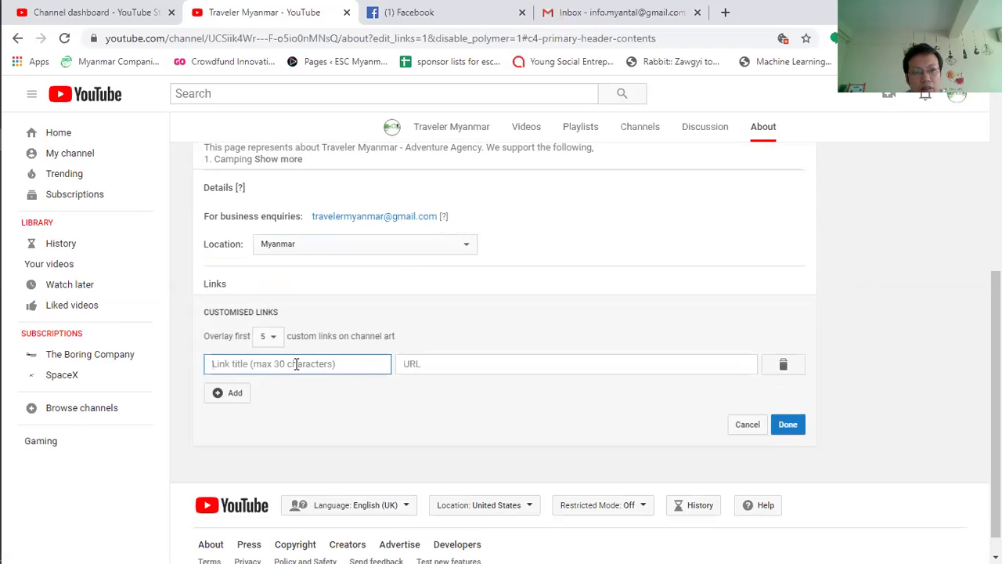
pyautogui.click(782, 365)
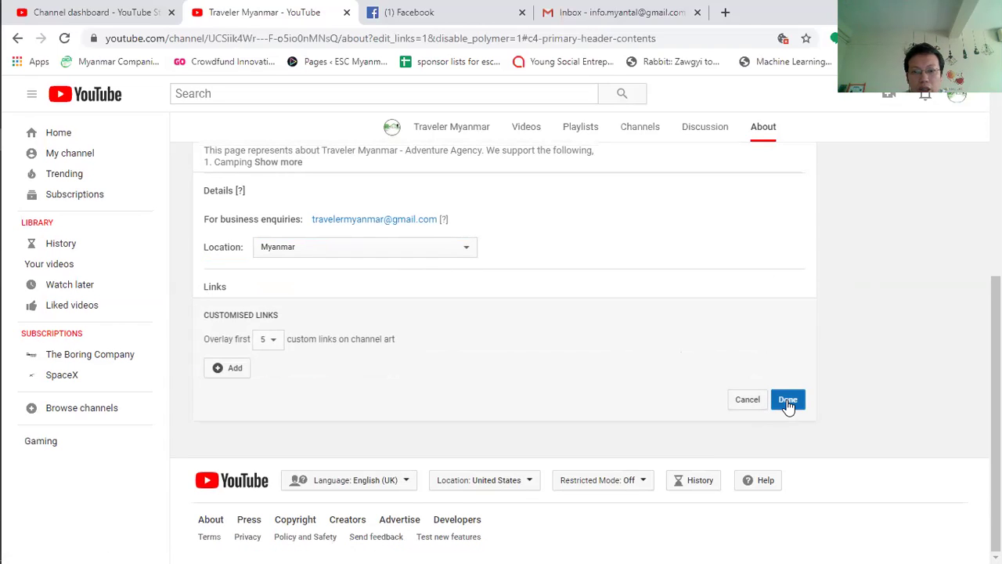
pyautogui.click(788, 401)
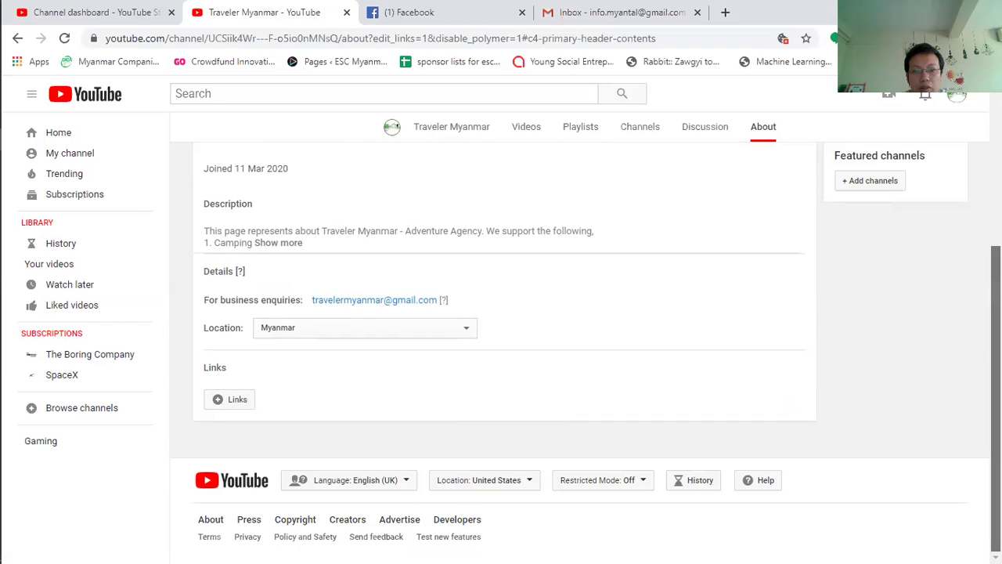
# Step: Browse the channel's Discussion, Channels, Playlists and Videos tabs in turn
pyautogui.click(707, 130)
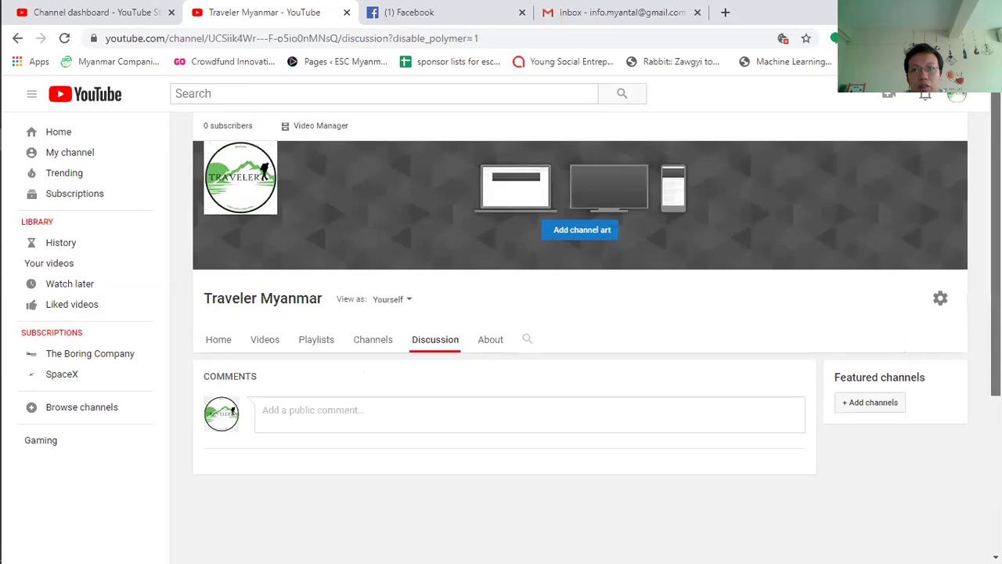
pyautogui.scroll(-2, 231, 289)
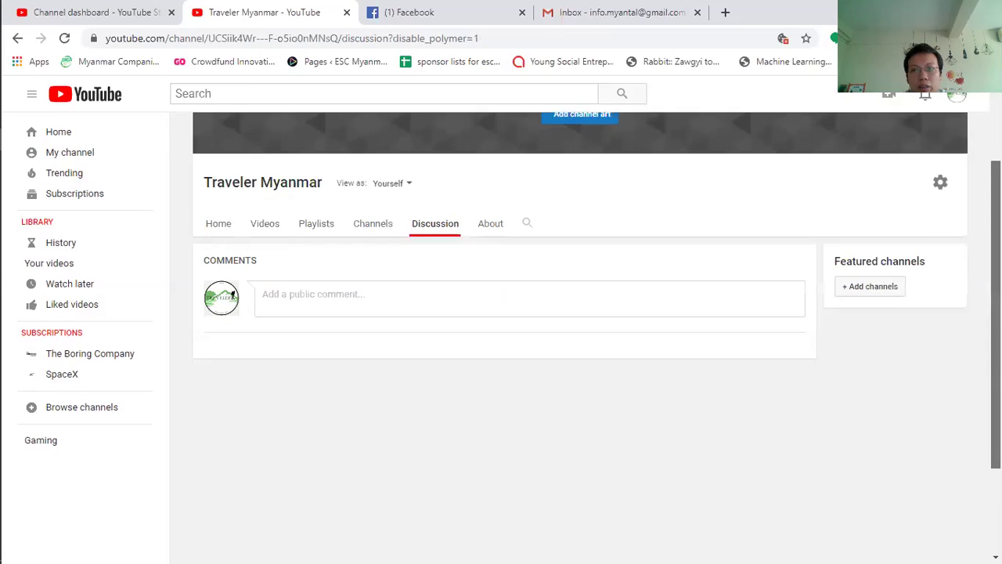
pyautogui.click(373, 221)
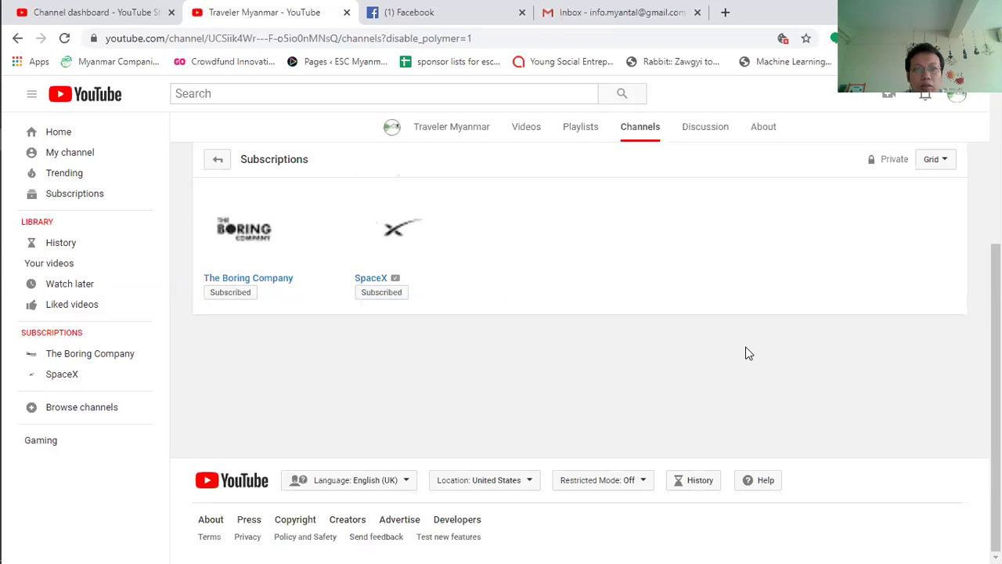
pyautogui.scroll(1, 994, 337)
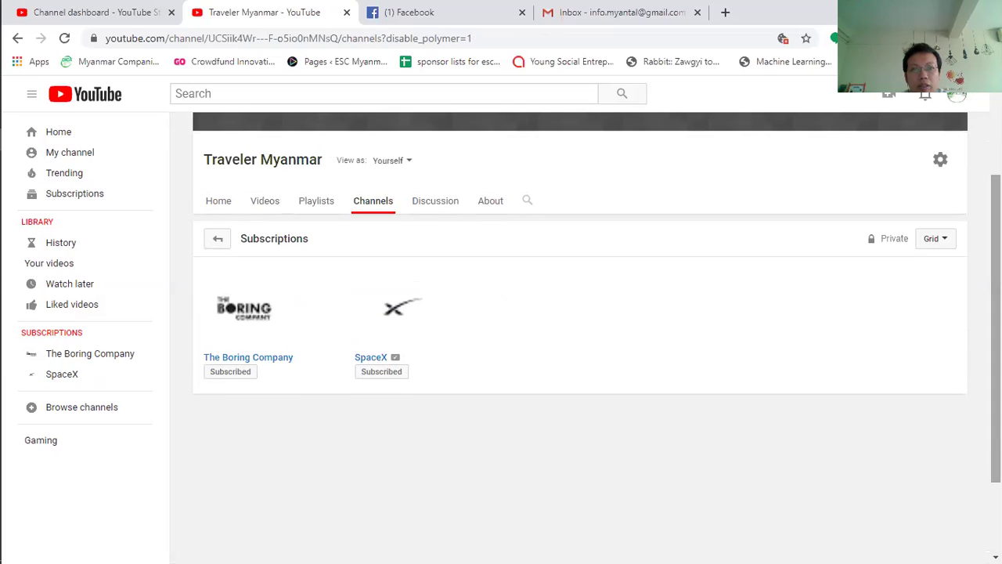
pyautogui.click(320, 207)
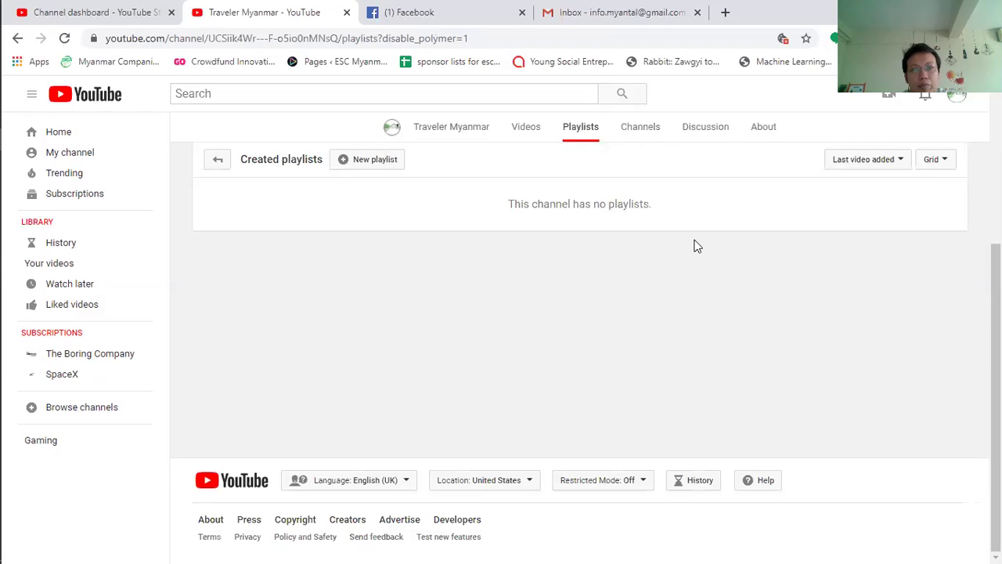
pyautogui.click(526, 128)
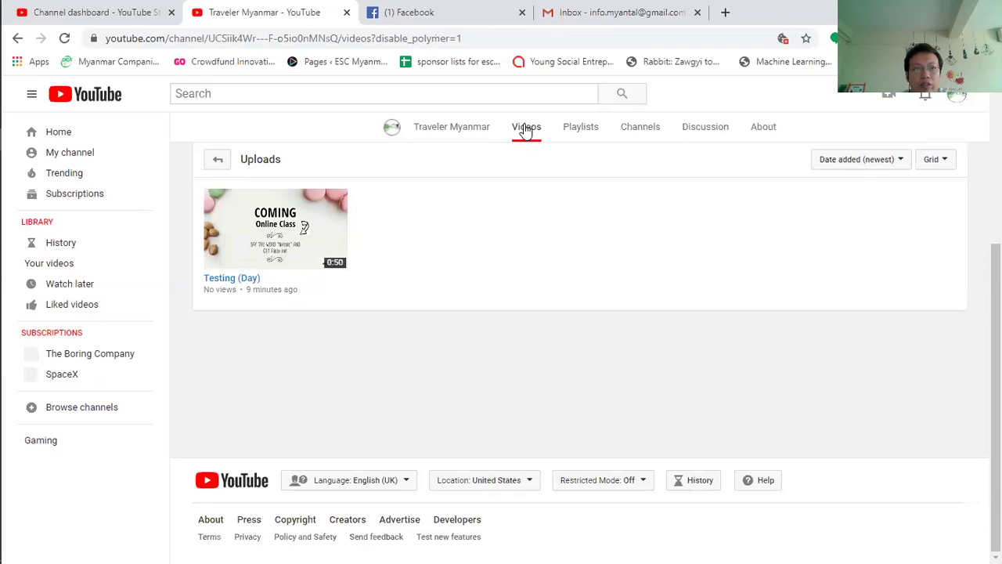
# Step: Return to the channel Home tab and look over its featured-content section
pyautogui.click(443, 135)
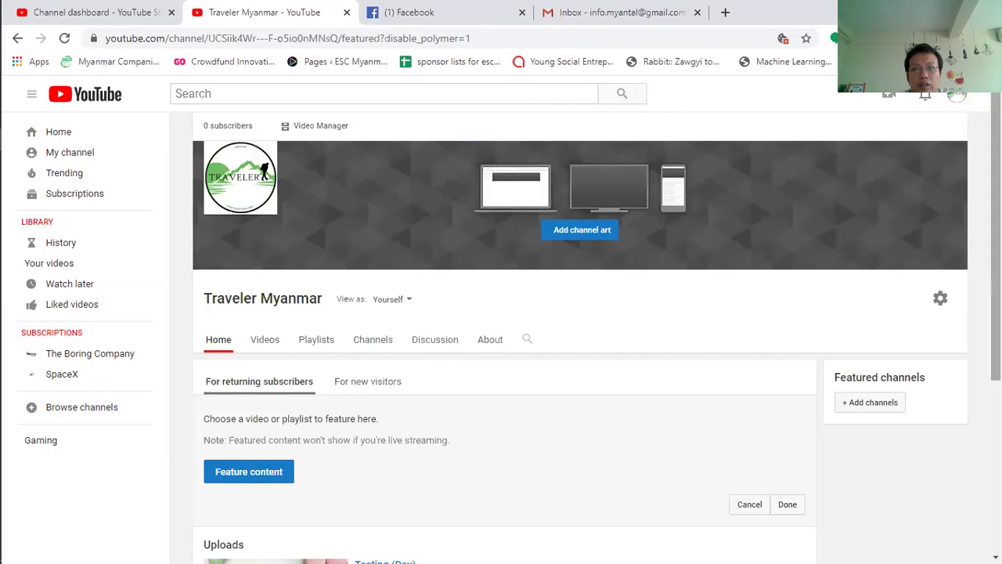
pyautogui.scroll(-2, 689, 353)
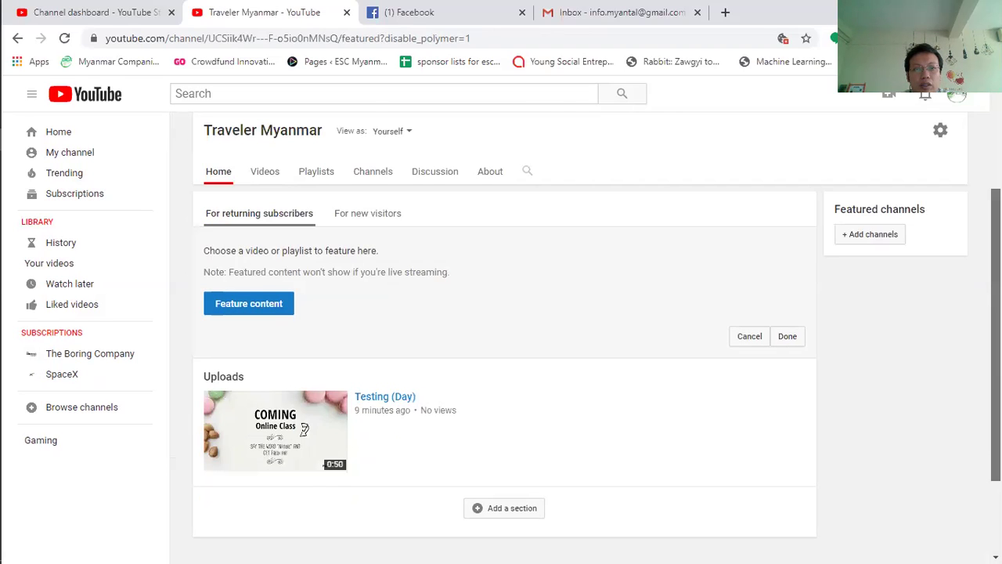
pyautogui.scroll(-2, 501, 313)
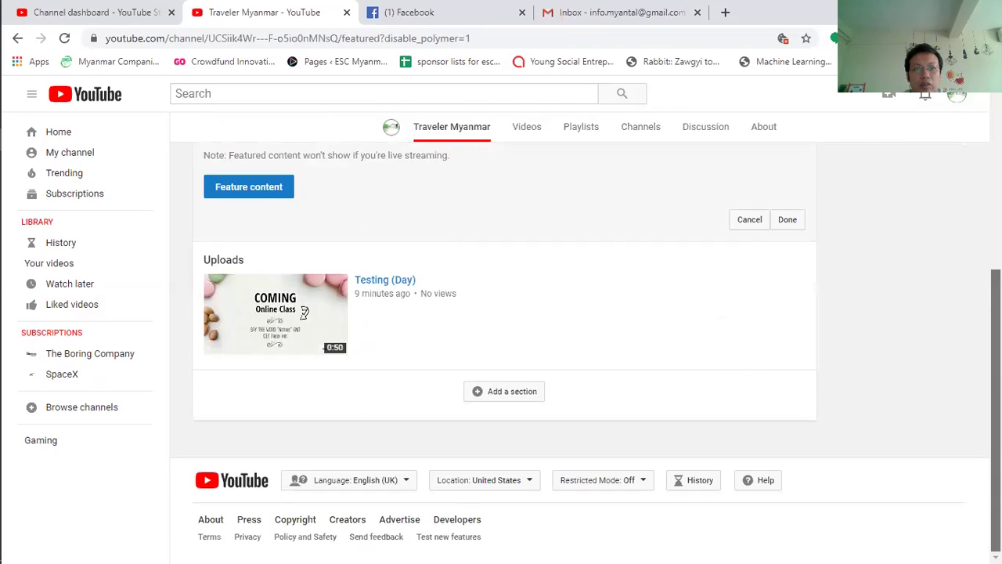
pyautogui.scroll(2, 501, 353)
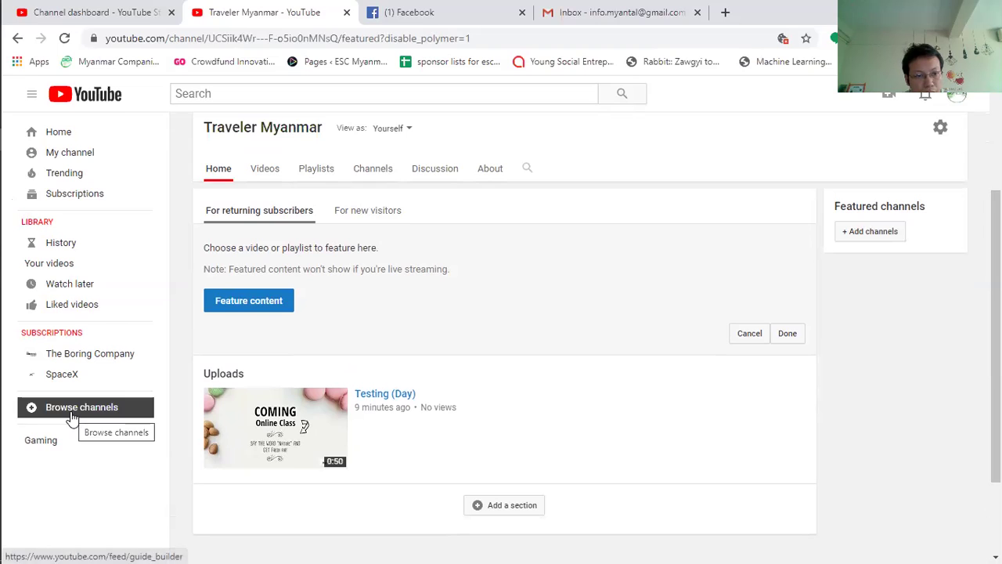
pyautogui.click(66, 157)
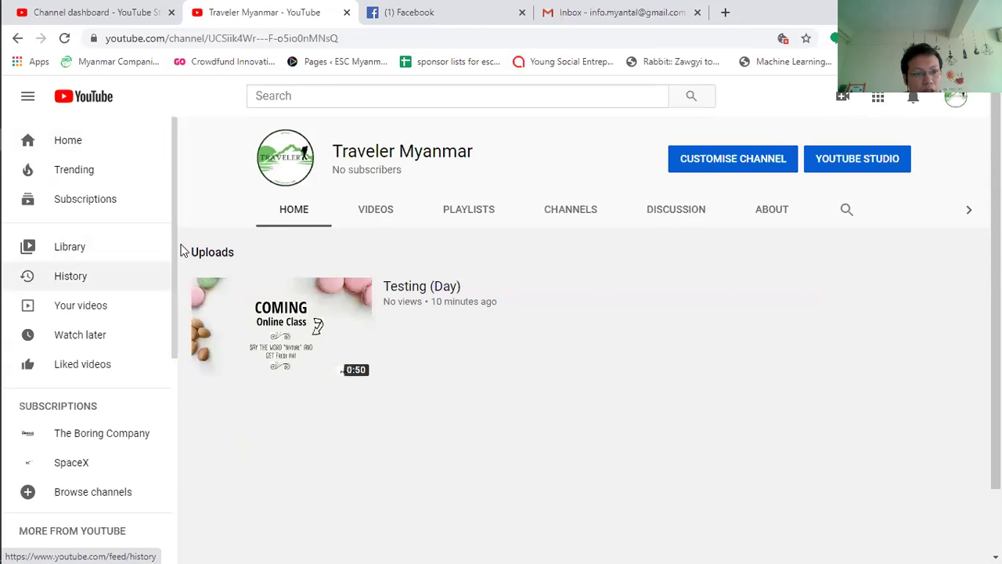
# Step: Open YouTube Settings, look at Billing and payments, then return to Account settings
pyautogui.moveTo(173, 149); pyautogui.dragTo(176, 362)
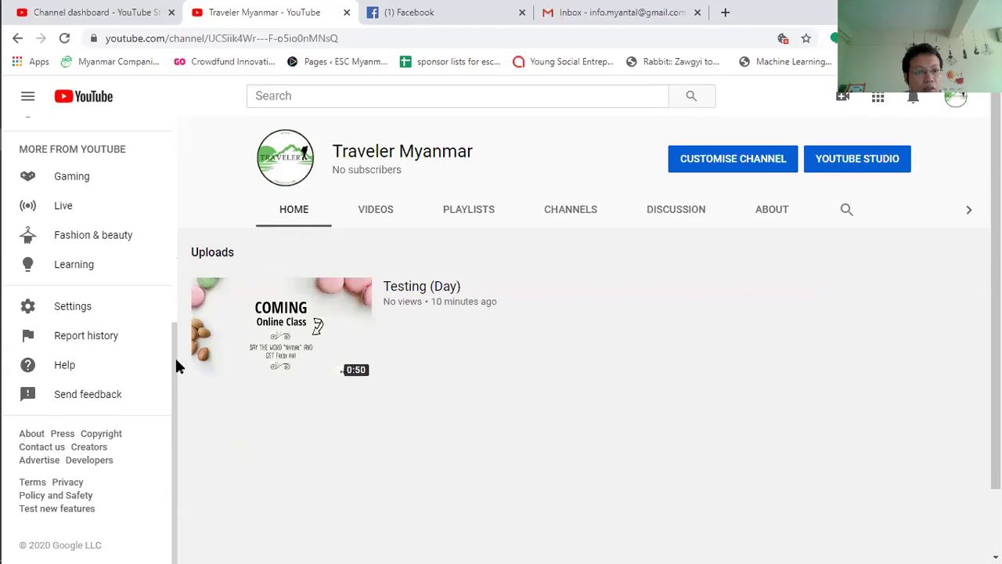
pyautogui.click(60, 311)
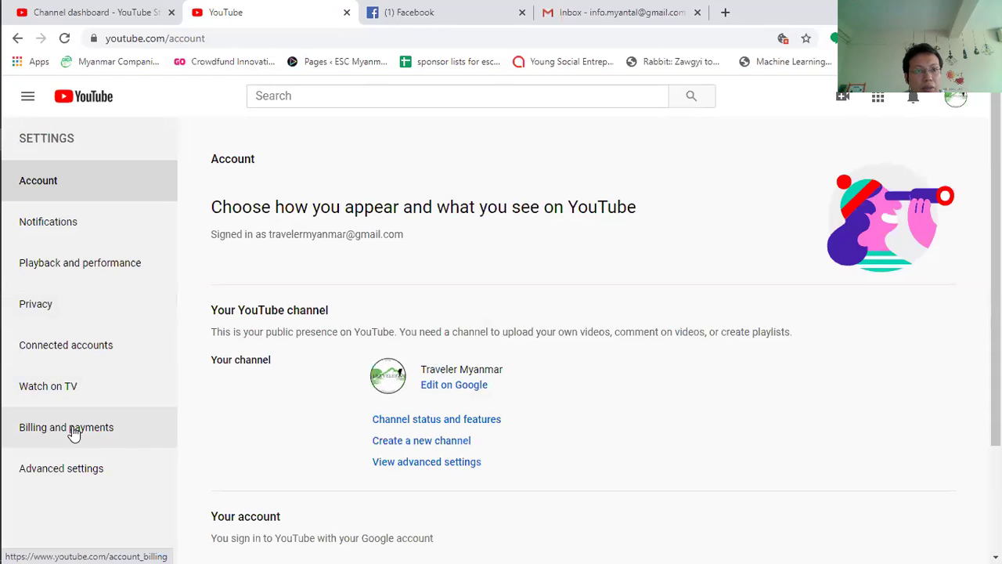
pyautogui.click(72, 435)
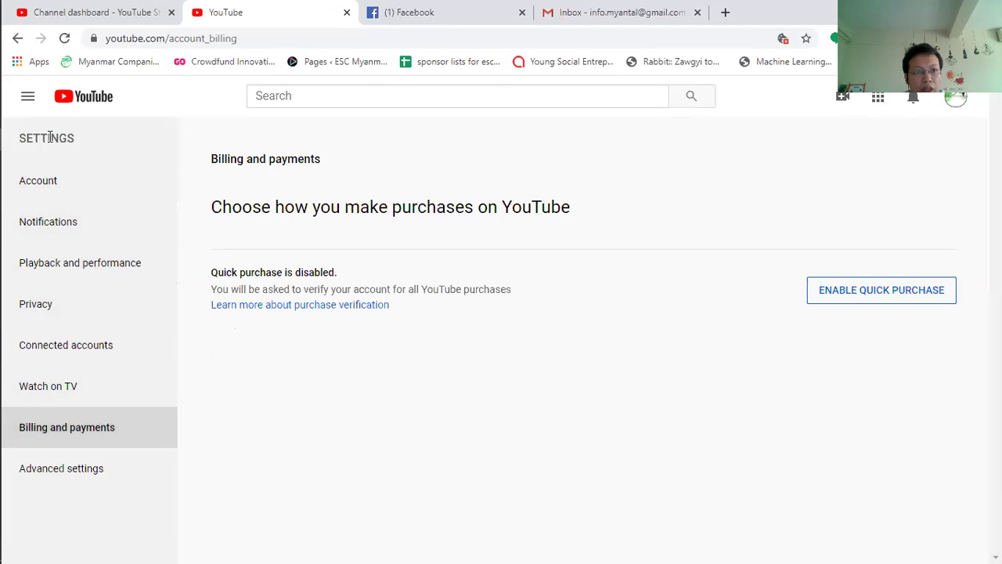
pyautogui.click(57, 190)
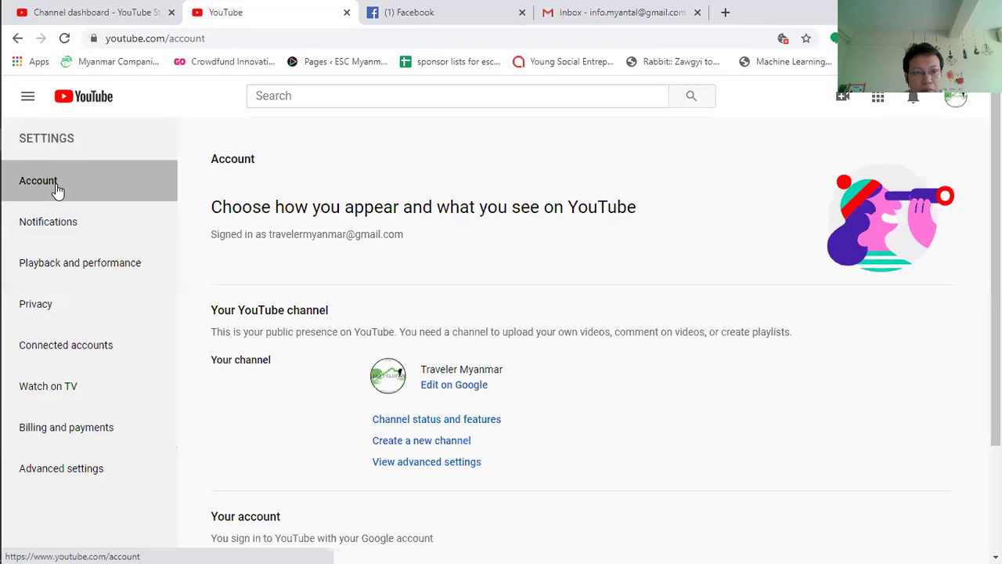
# Step: Go to the YouTube home page from the side guide, then reopen Account settings
pyautogui.click(27, 99)
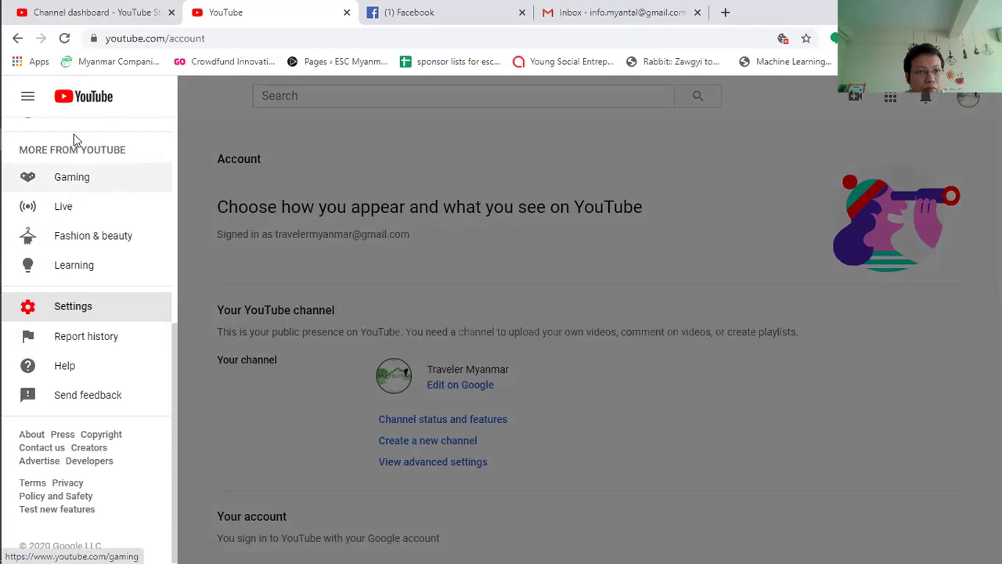
pyautogui.moveTo(175, 371); pyautogui.dragTo(179, 166)
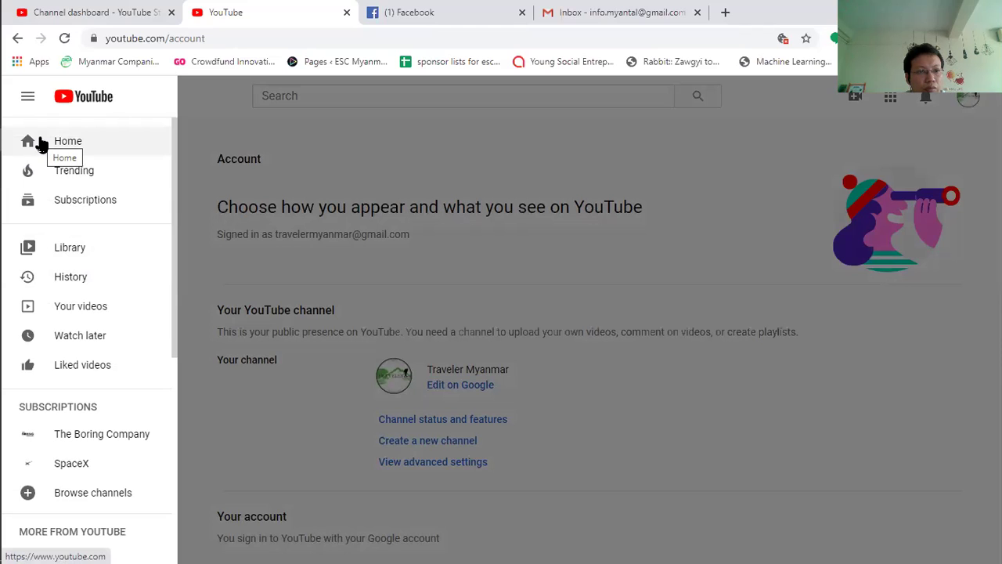
pyautogui.click(69, 141)
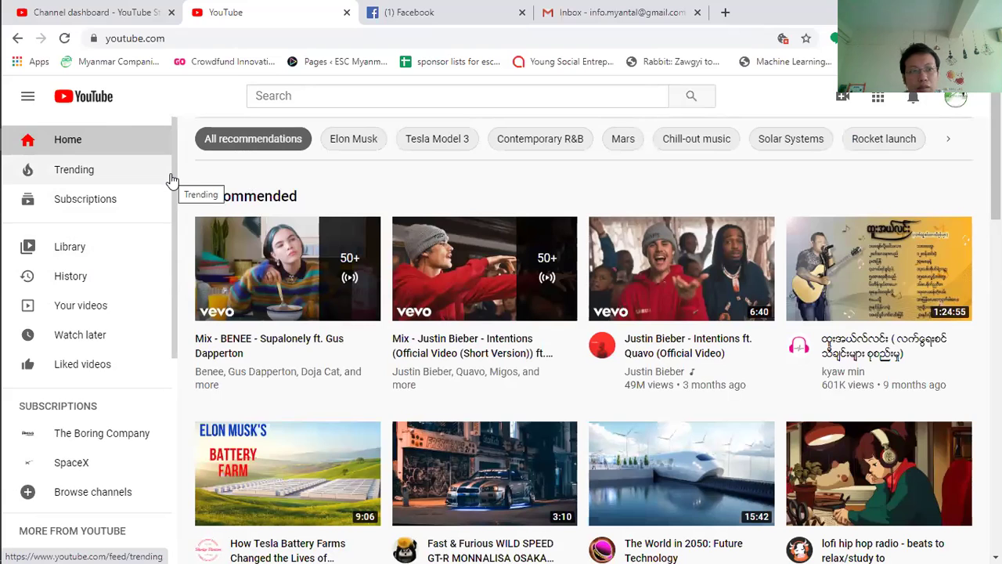
pyautogui.moveTo(175, 166); pyautogui.dragTo(174, 373)
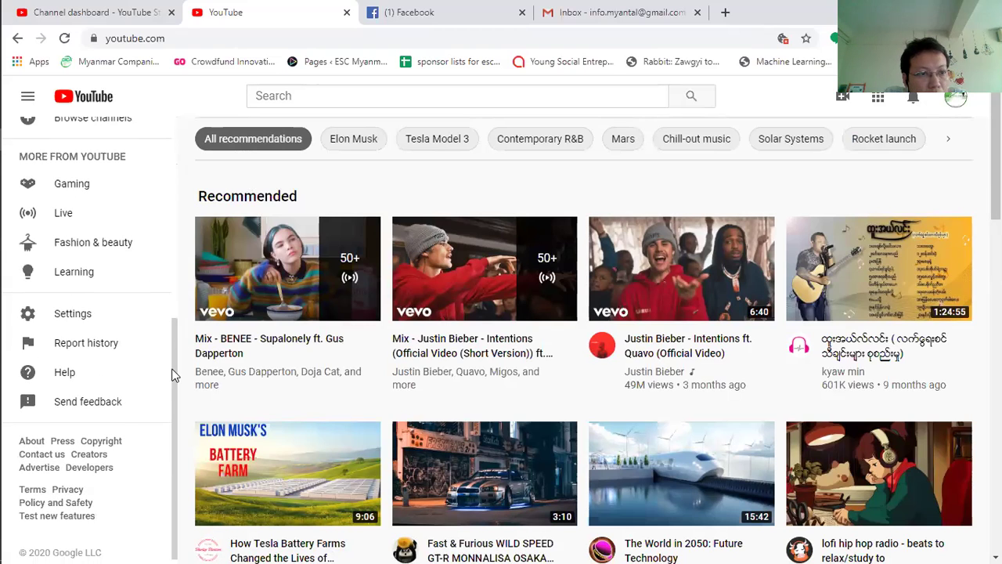
pyautogui.click(88, 314)
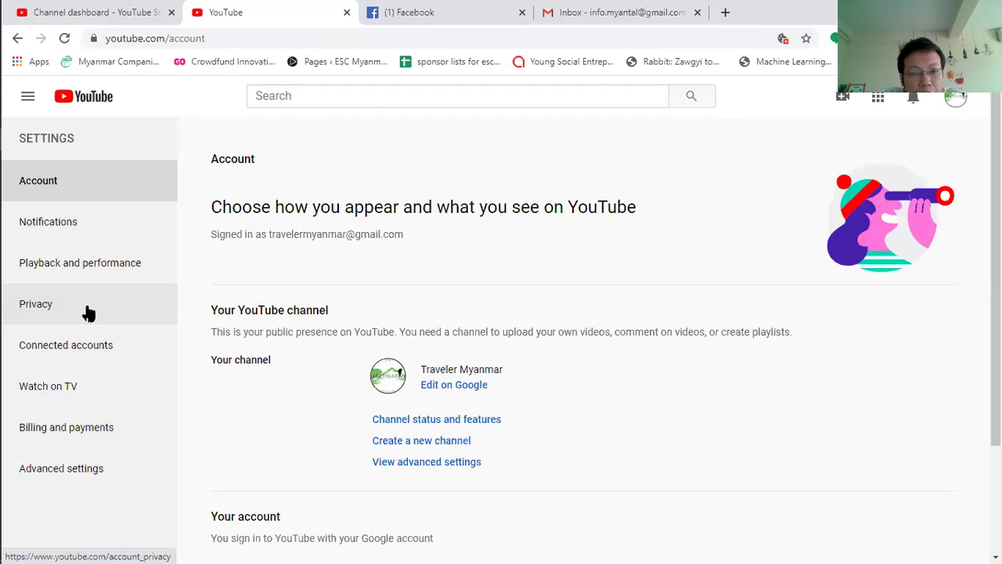
# Step: Open the Traveler Myanmar channel's ABOUT tab and its Customise Channel editor
pyautogui.click(385, 383)
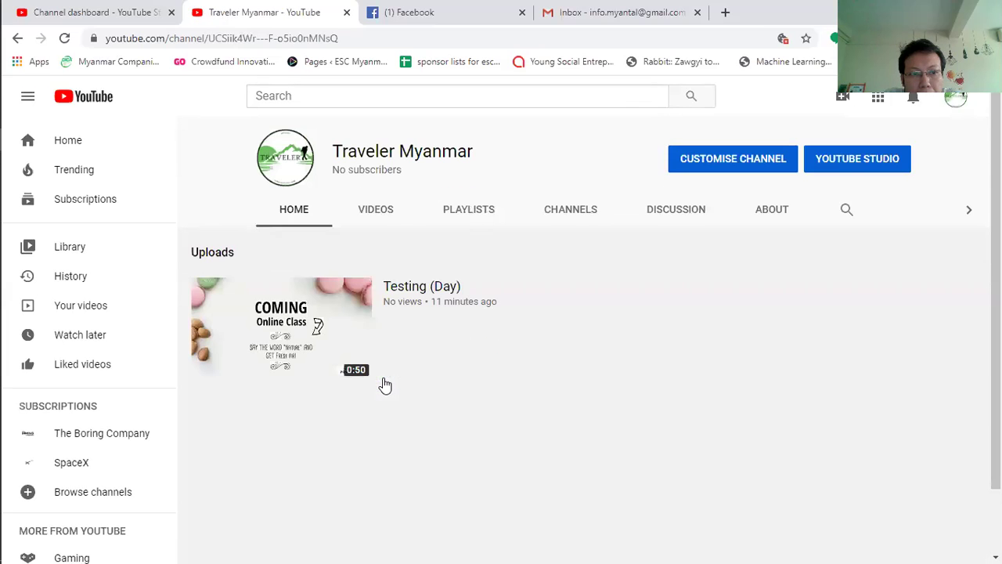
pyautogui.click(779, 214)
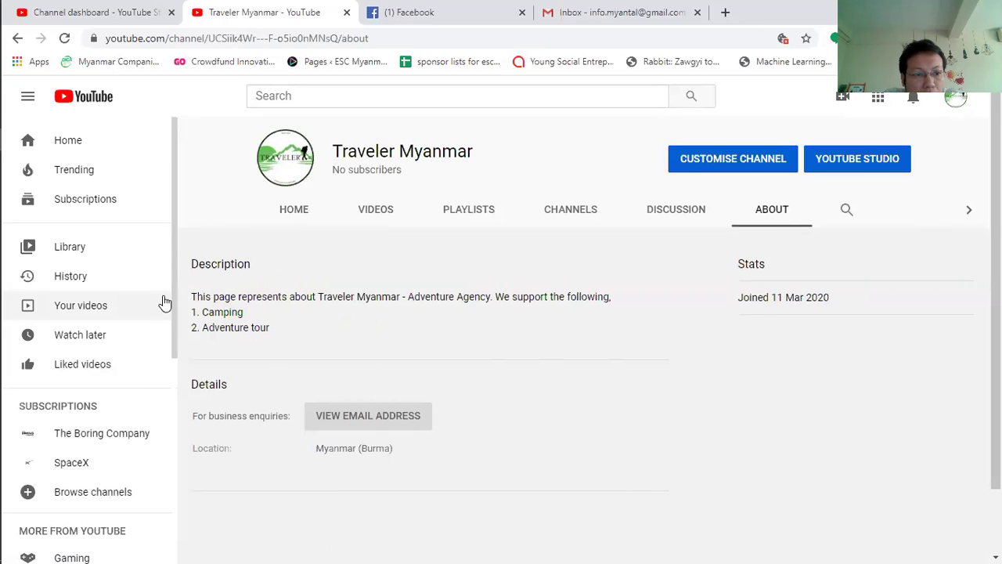
pyautogui.moveTo(173, 207); pyautogui.dragTo(156, 436)
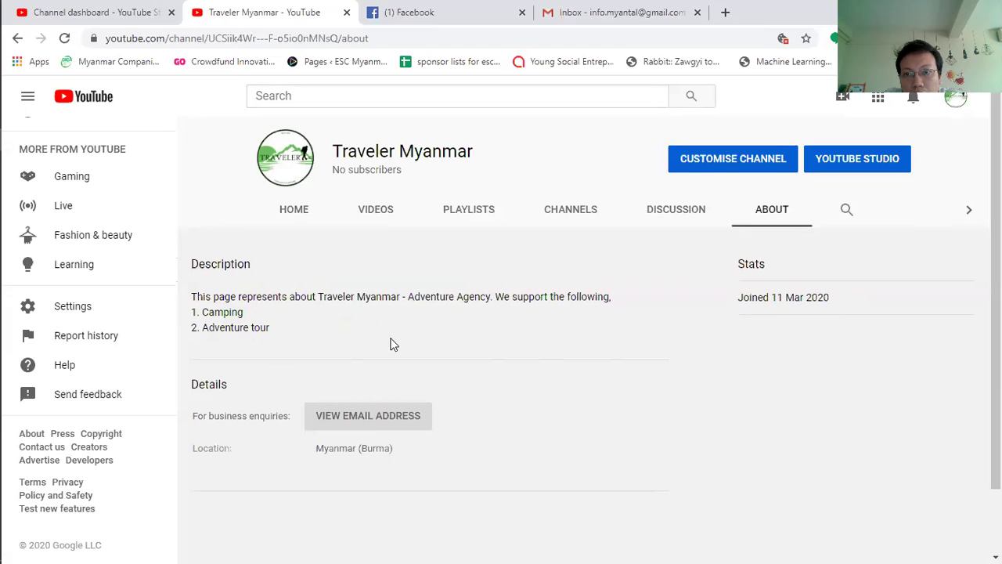
pyautogui.click(691, 166)
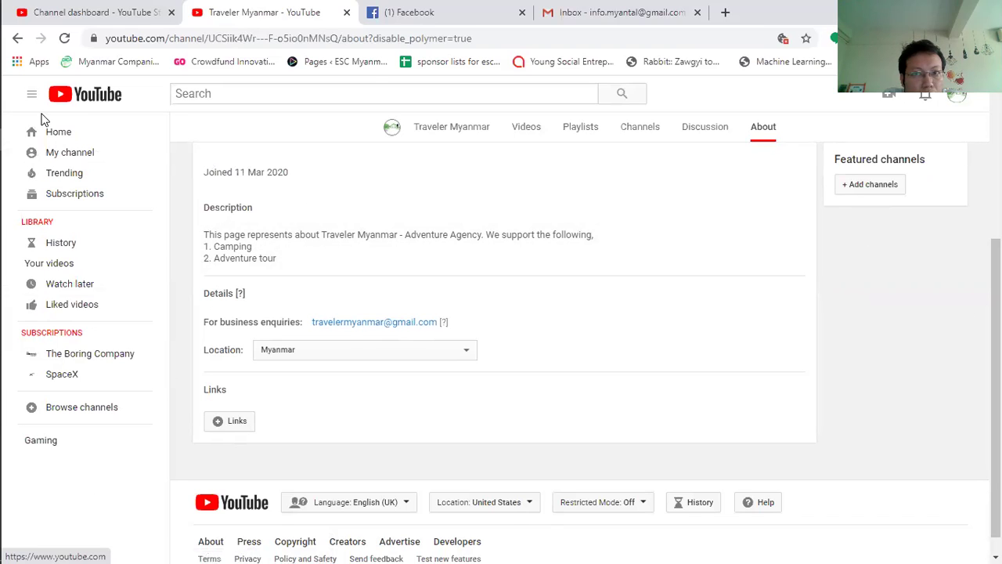
pyautogui.click(957, 95)
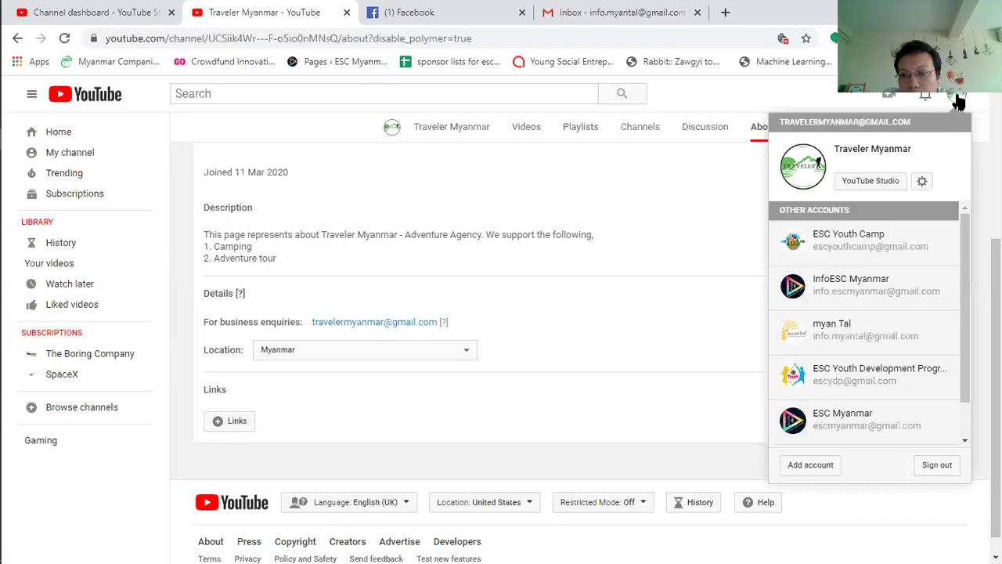
pyautogui.click(957, 99)
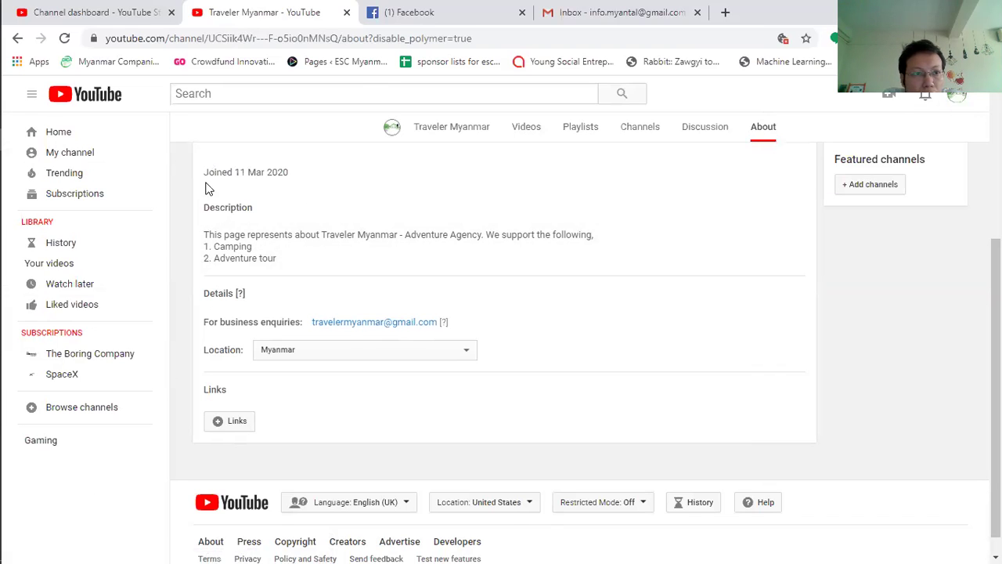
# Step: Go back to My channel, showing the Testing (Day) upload, and open it in YouTube Studio
pyautogui.click(86, 159)
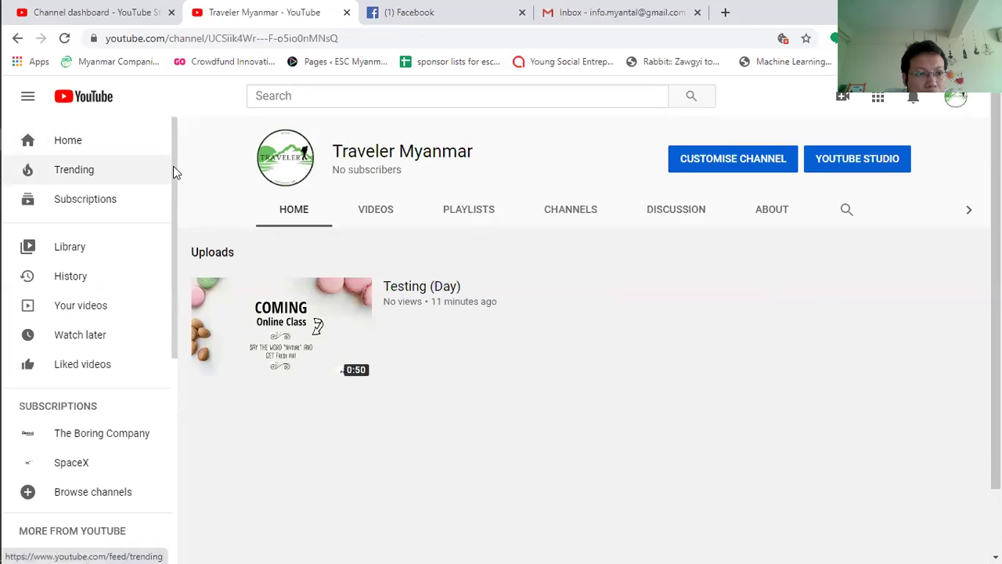
pyautogui.scroll(-5, 174, 196)
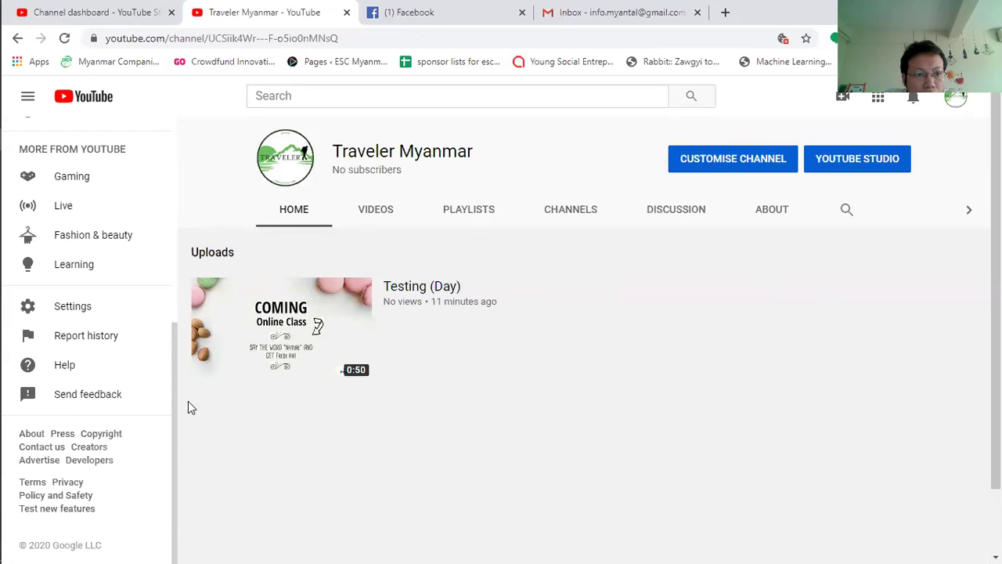
pyautogui.scroll(5, 172, 132)
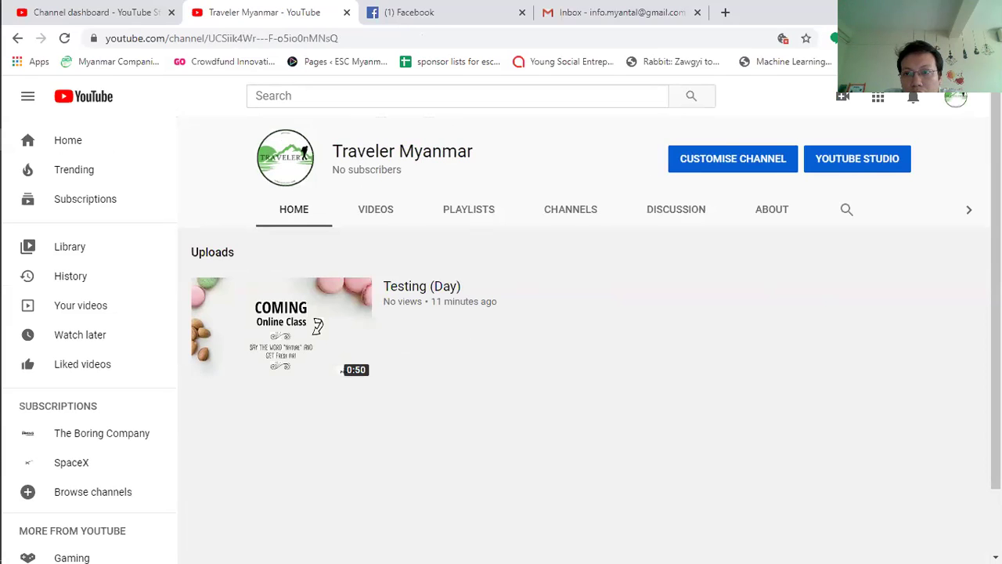
pyautogui.click(880, 163)
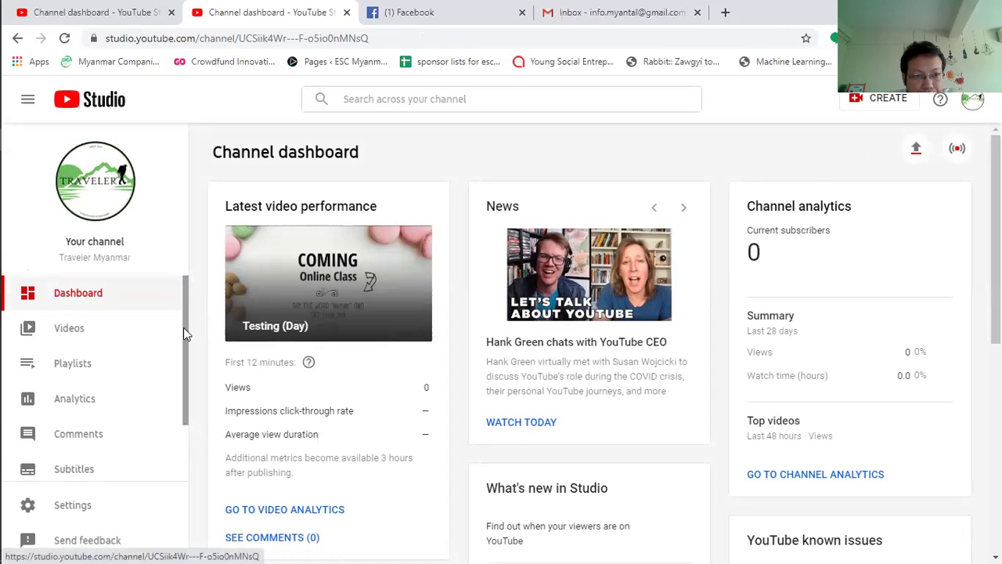
# Step: Open Monetisation, which is unavailable in Myanmar (Burma), then go to the channel's location setting
pyautogui.scroll(-2, 183, 327)
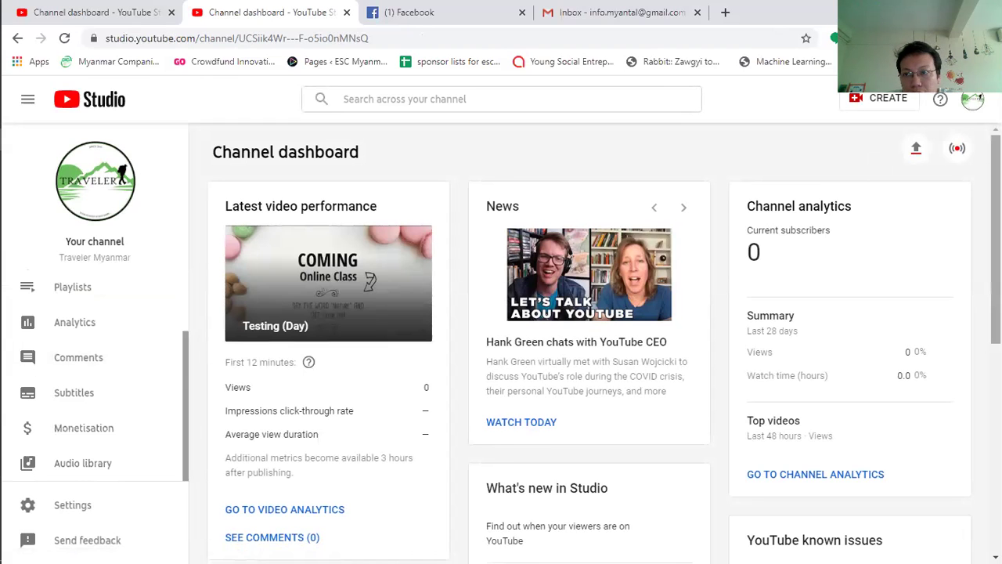
pyautogui.scroll(-5, 595, 344)
pyautogui.scroll(4, 595, 345)
pyautogui.scroll(1, 325, 309)
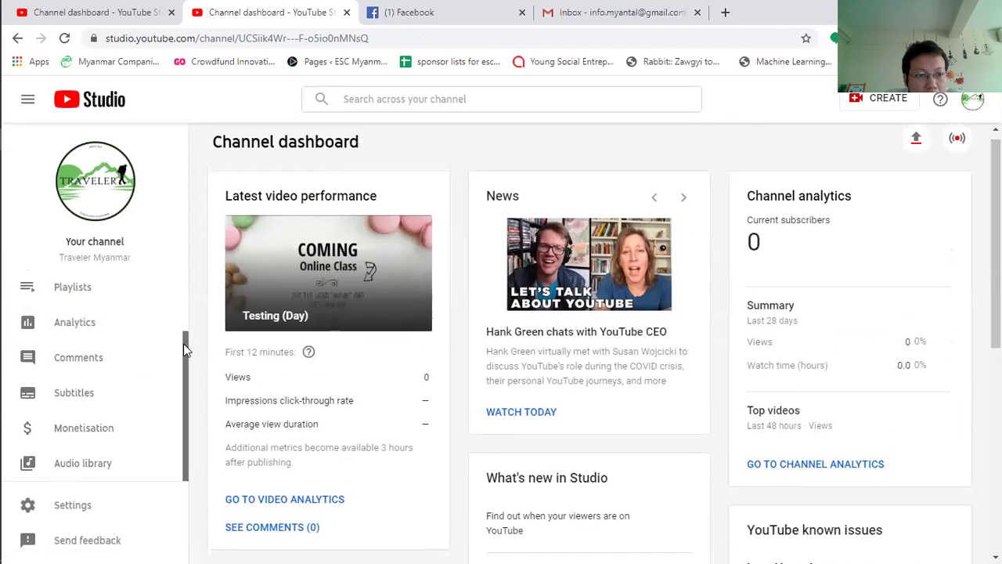
pyautogui.moveTo(182, 348); pyautogui.dragTo(183, 356)
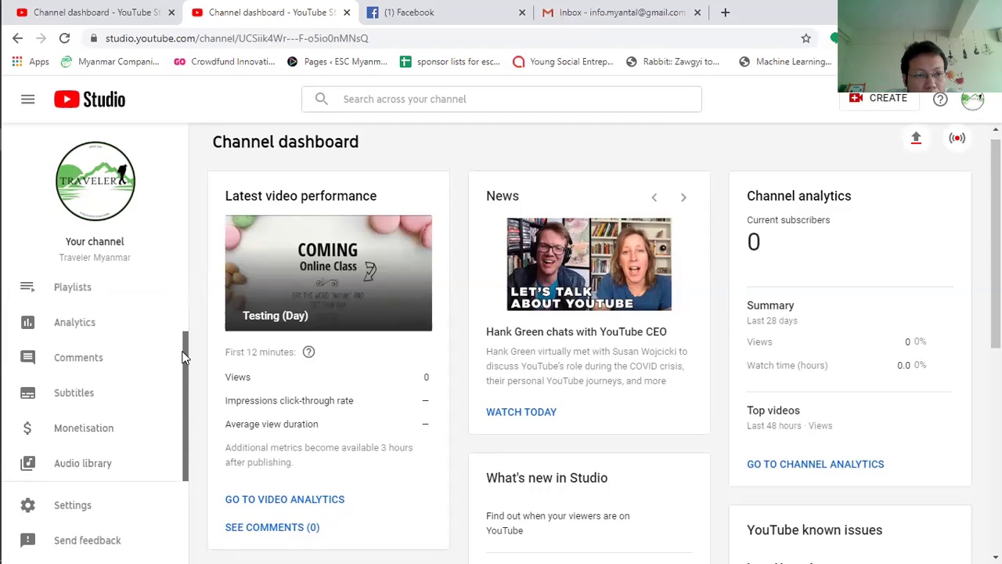
pyautogui.click(95, 438)
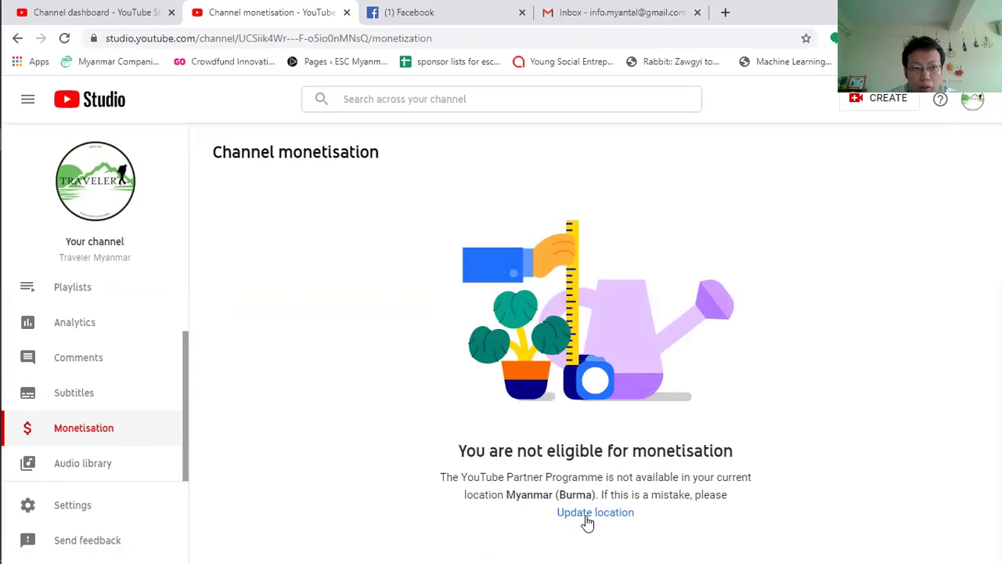
pyautogui.click(586, 515)
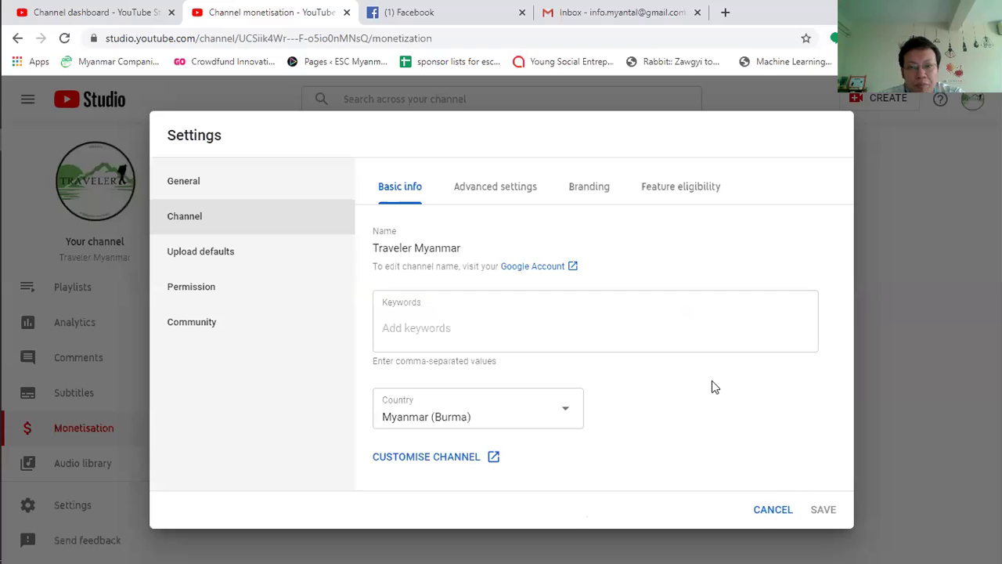
# Step: Replace Myanmar (Burma) with Thailand in the Country list and save the location
pyautogui.click(565, 417)
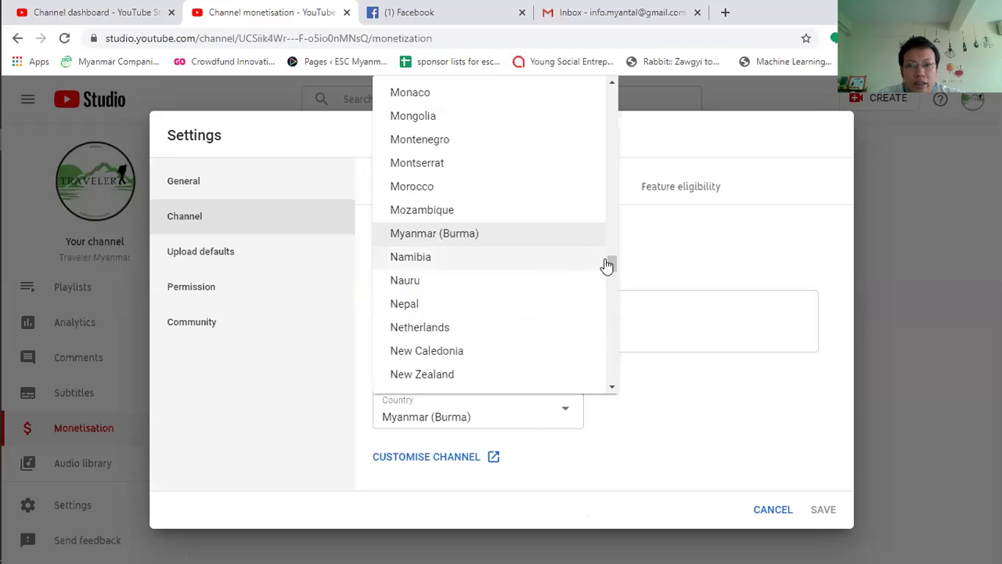
pyautogui.moveTo(614, 264); pyautogui.dragTo(581, 346)
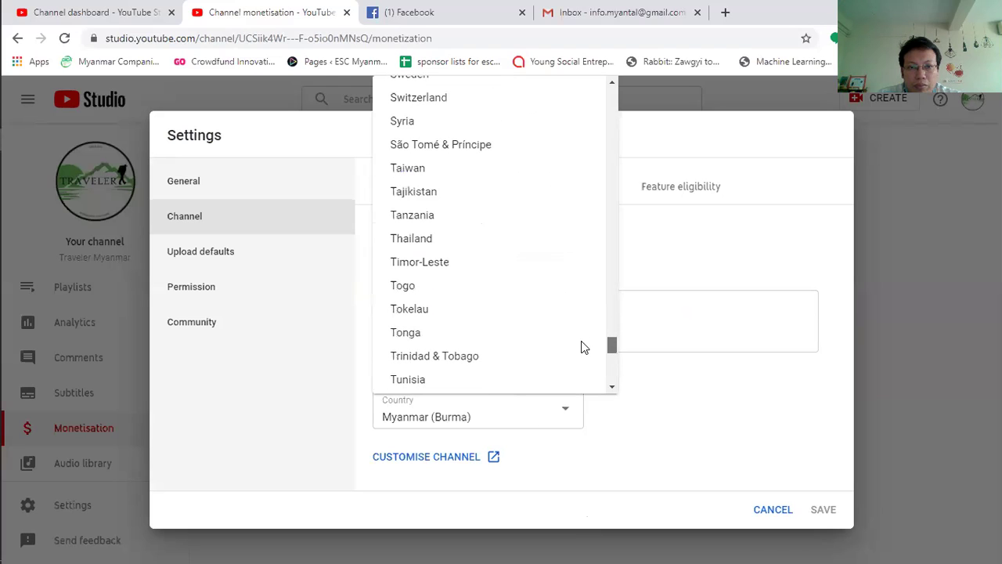
pyautogui.click(410, 240)
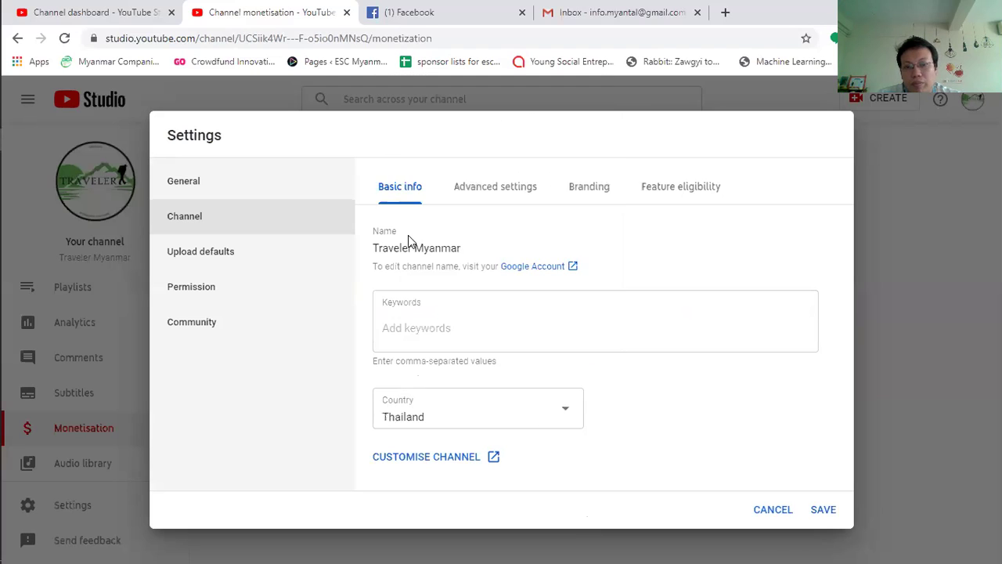
pyautogui.click(822, 510)
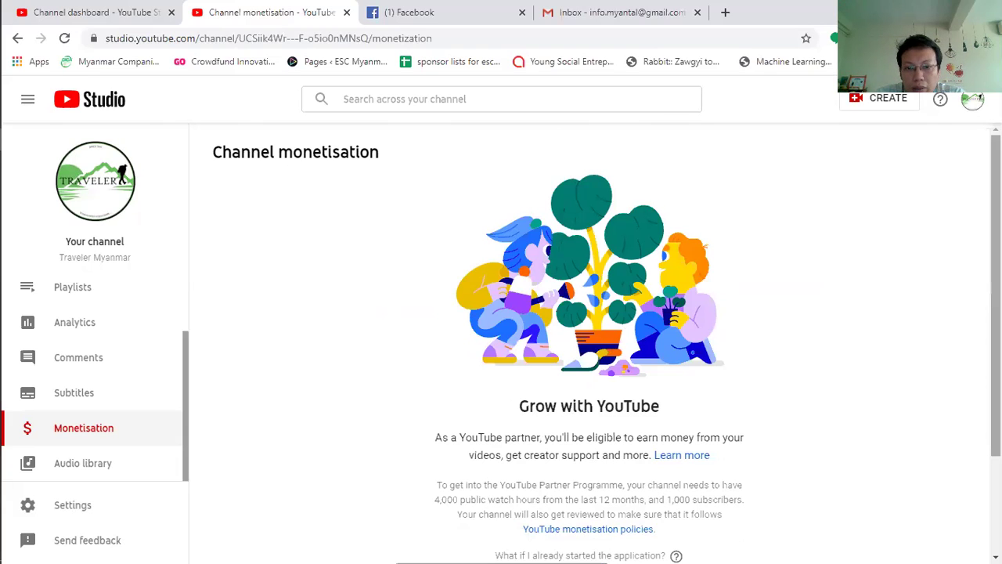
# Step: Review the 0 of 1,000 subscribers and 0 of 4,000 watch hours requirements and request an eligibility email
pyautogui.scroll(-2, 621, 329)
pyautogui.scroll(-2, 589, 344)
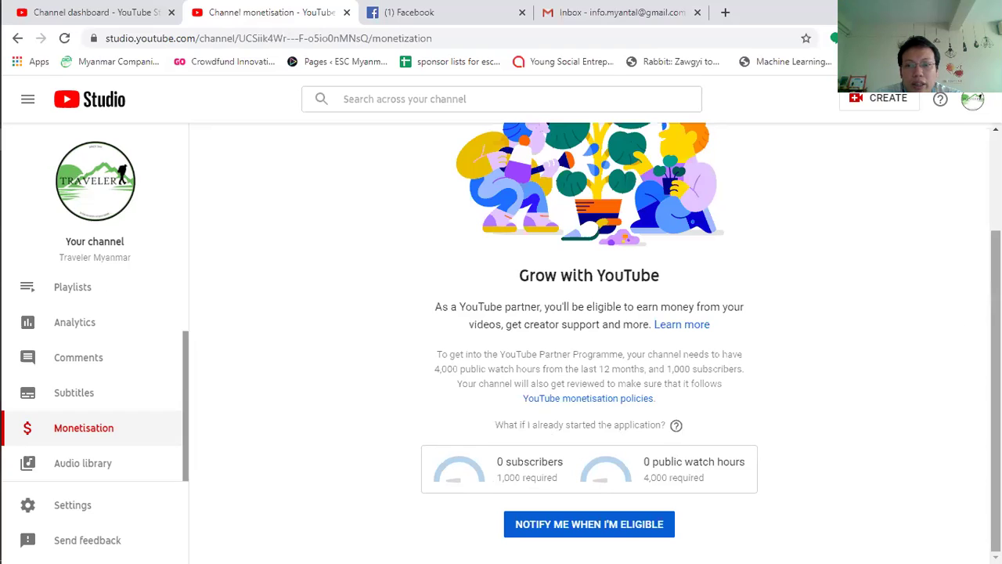
pyautogui.click(620, 530)
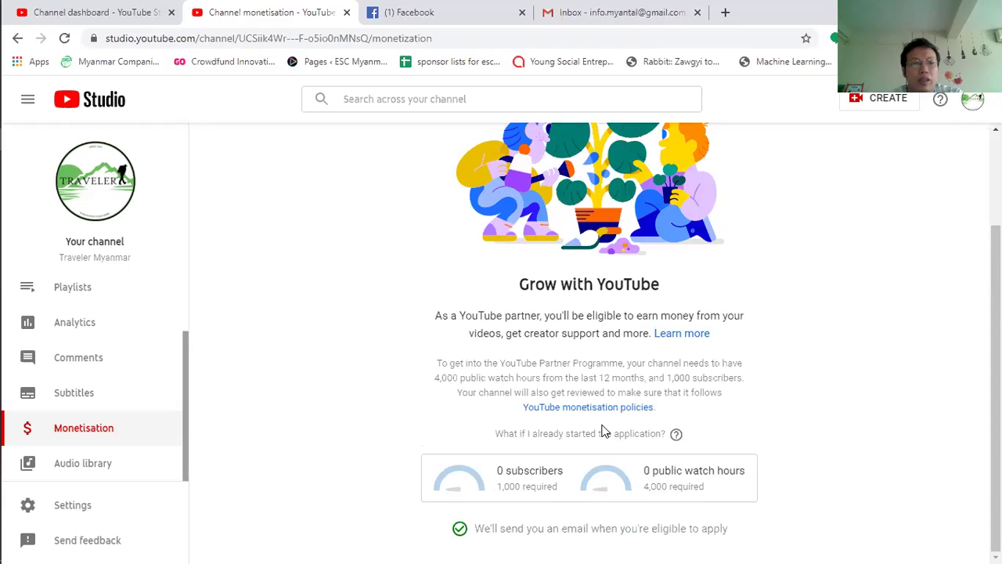
# Step: Scroll the sidebar back up and go to the channel Dashboard
pyautogui.scroll(1, 734, 443)
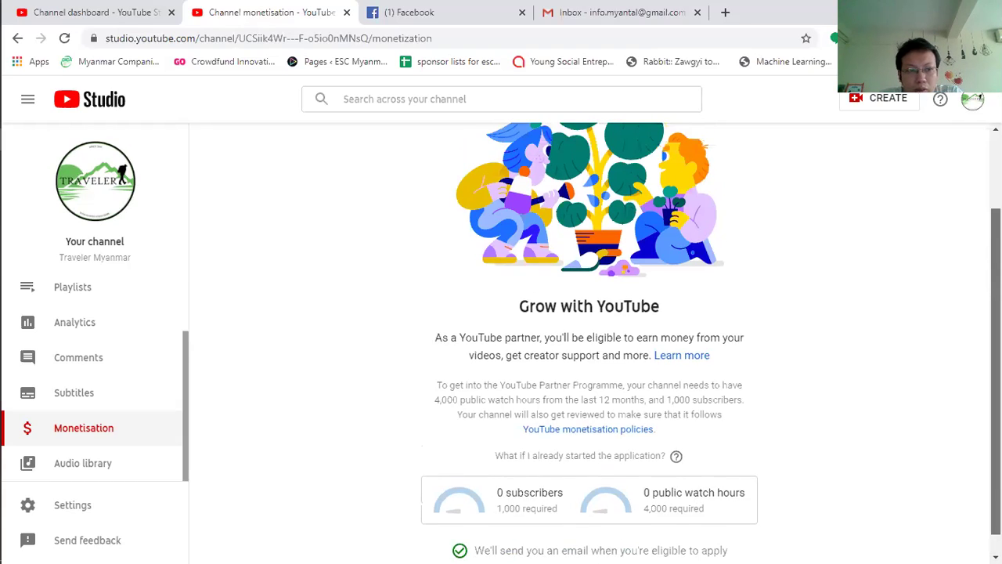
pyautogui.scroll(1, 443, 391)
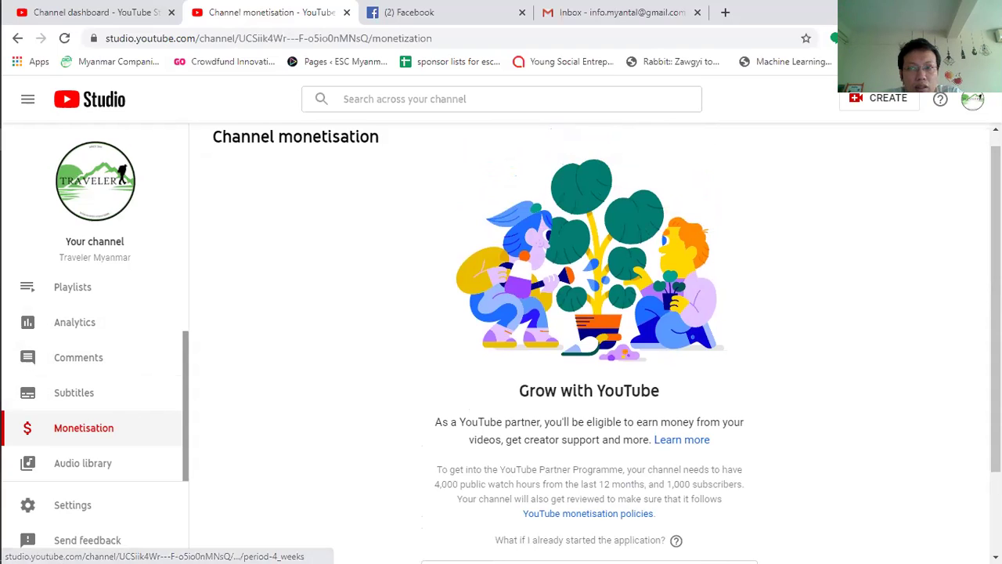
pyautogui.scroll(1, 607, 347)
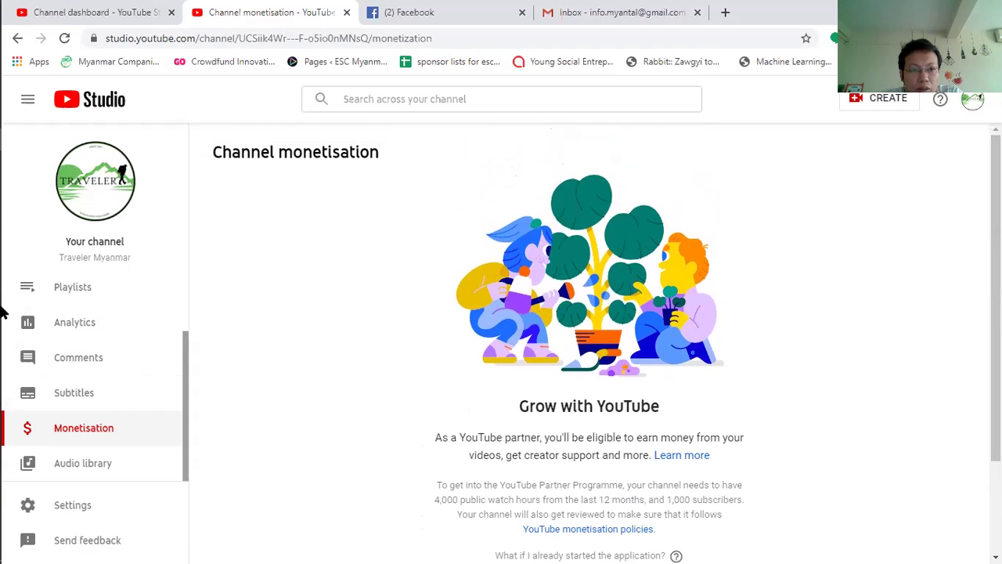
pyautogui.scroll(2, 185, 376)
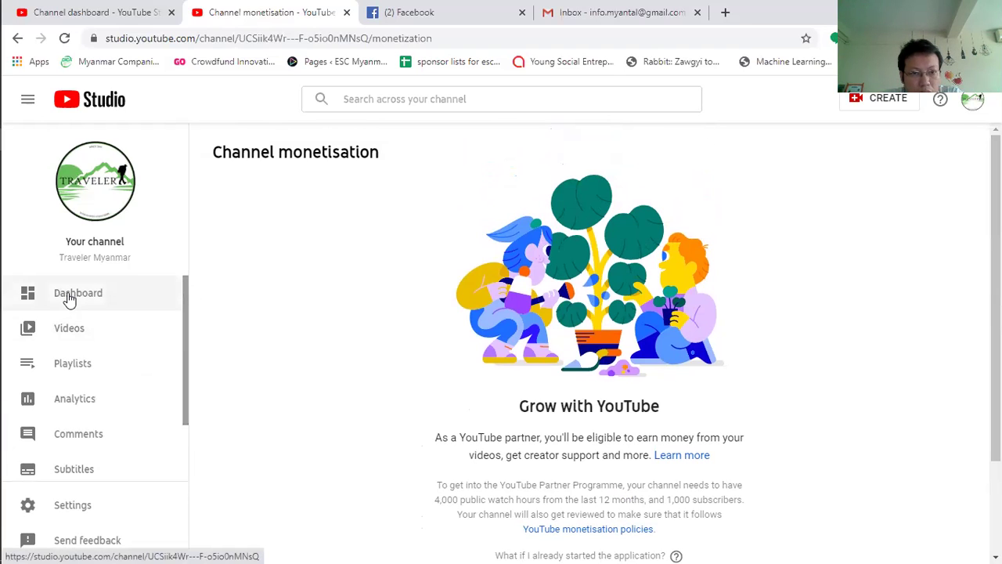
pyautogui.click(69, 297)
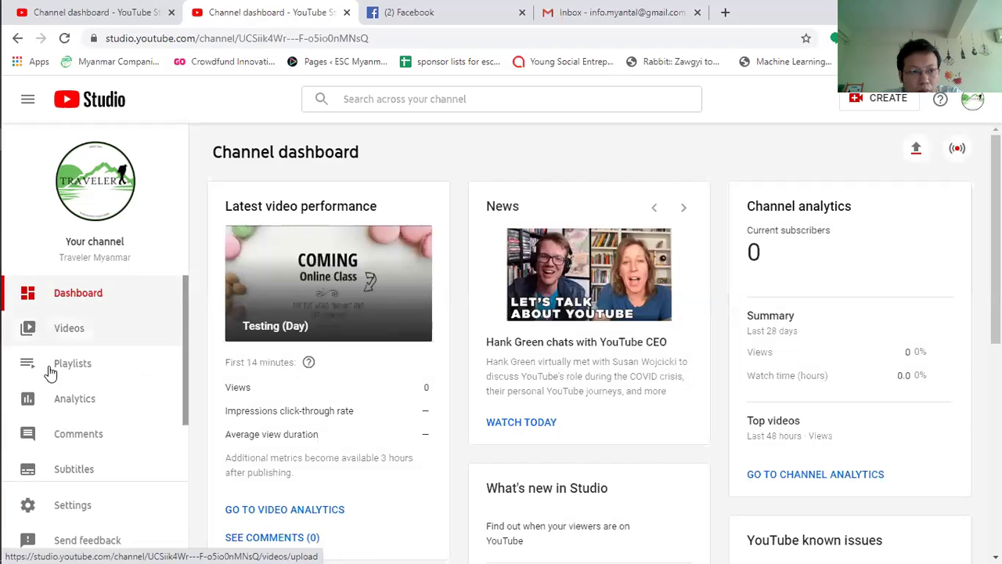
# Step: Enter keywords Travel, Myanmar, Adventure and ESC Myanmar under Settings > Channel > Basic info
pyautogui.click(86, 507)
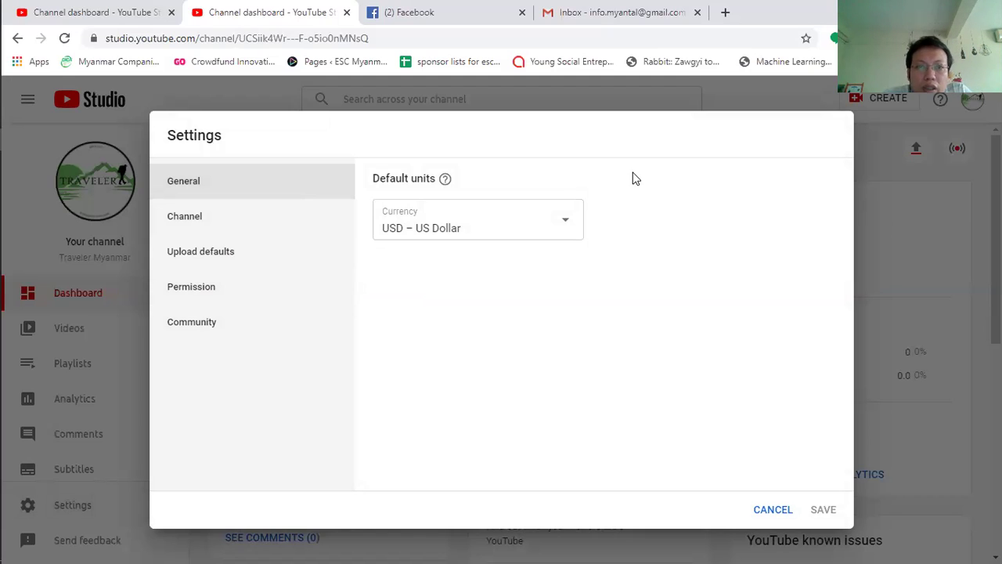
pyautogui.click(219, 223)
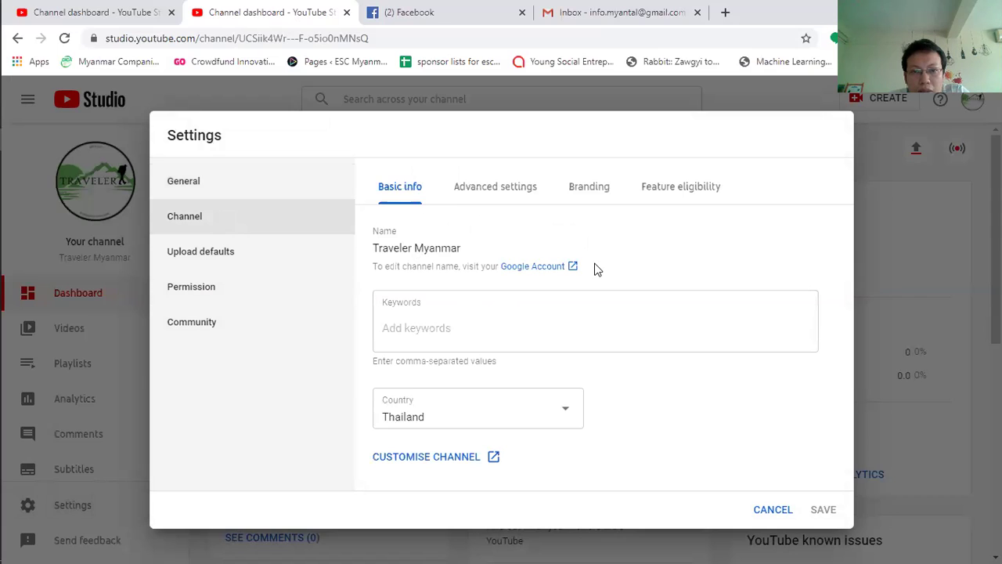
pyautogui.click(402, 329)
pyautogui.write('Travel')
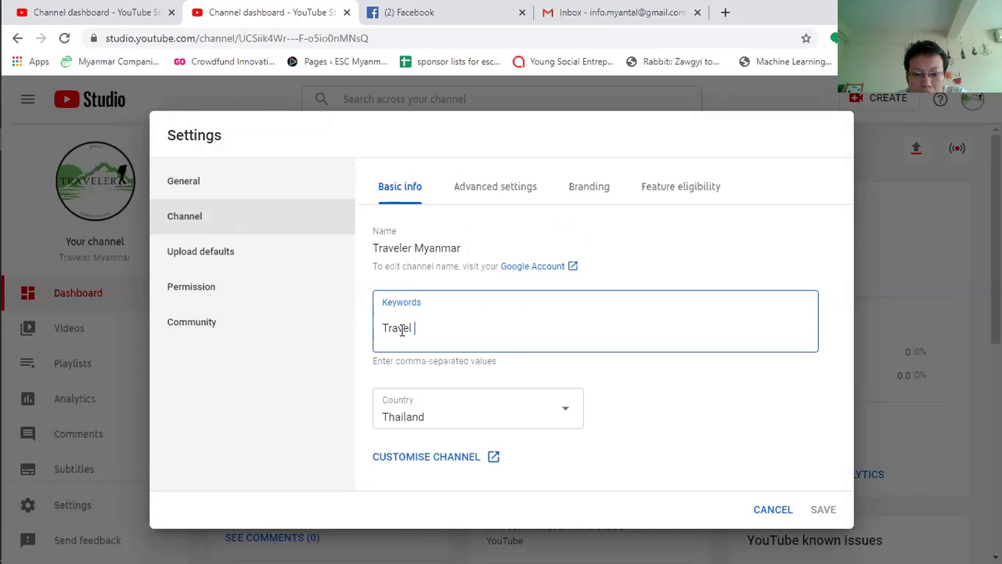
pyautogui.write(' ,')
pyautogui.write('M')
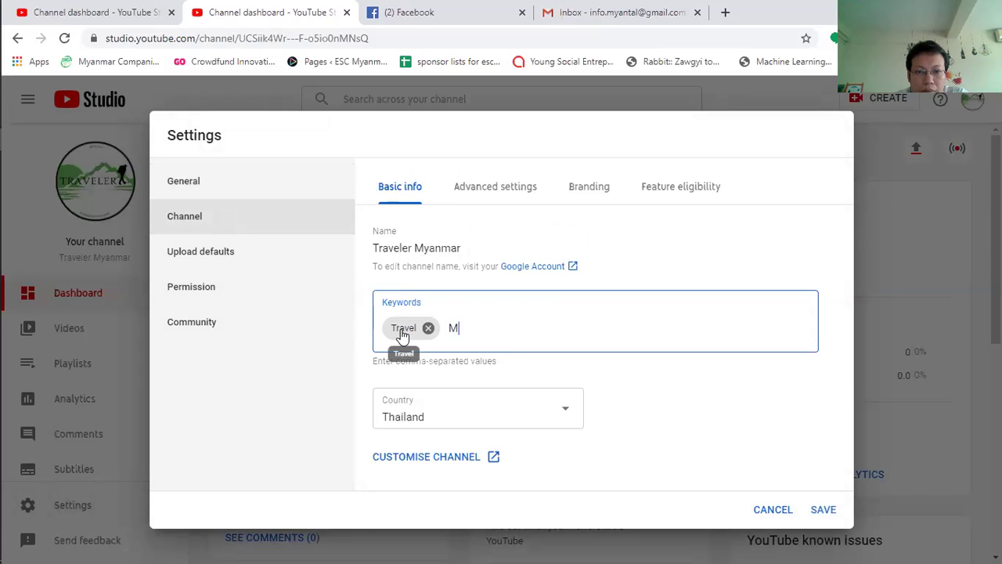
pyautogui.write('yanmar')
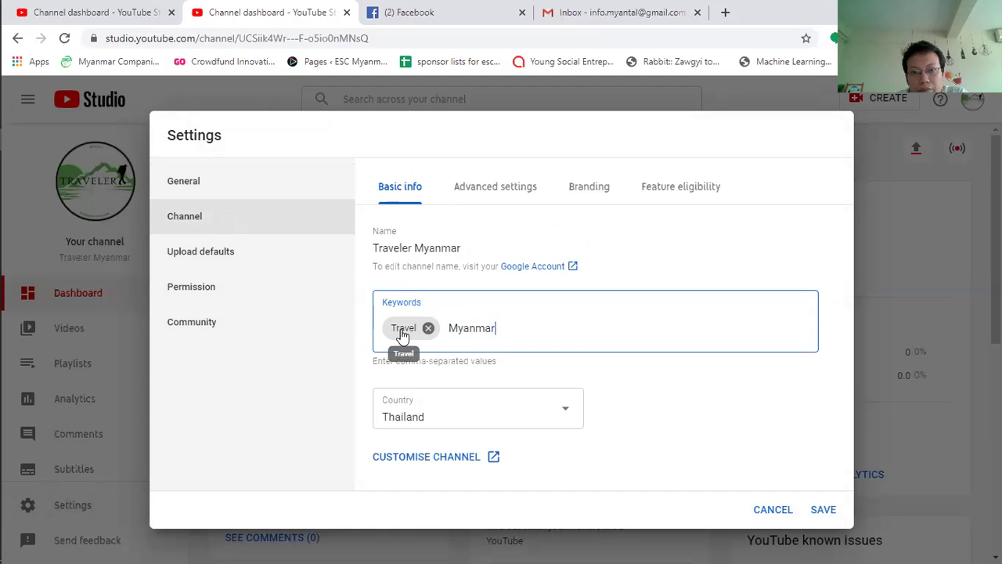
pyautogui.write(',')
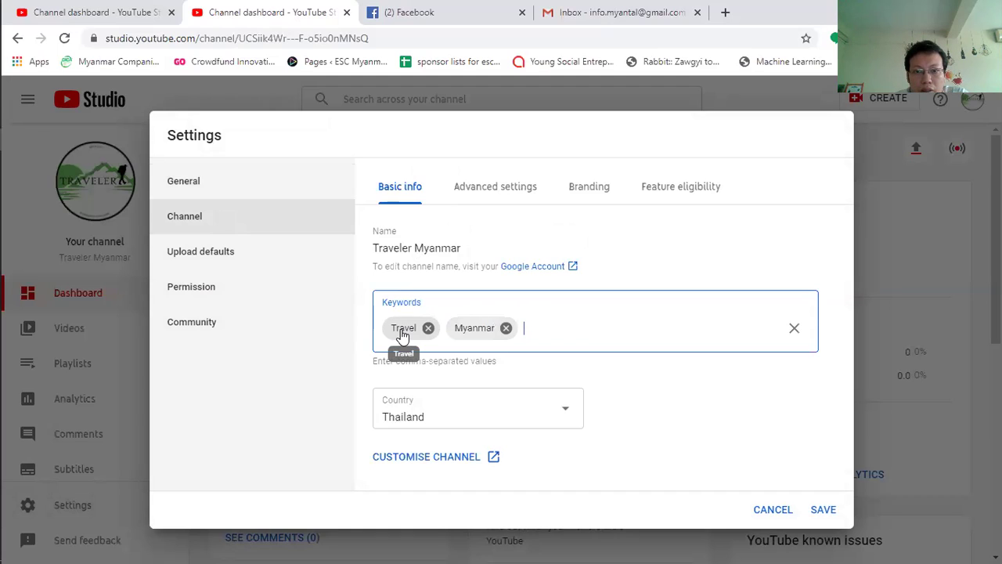
pyautogui.write('Adventu')
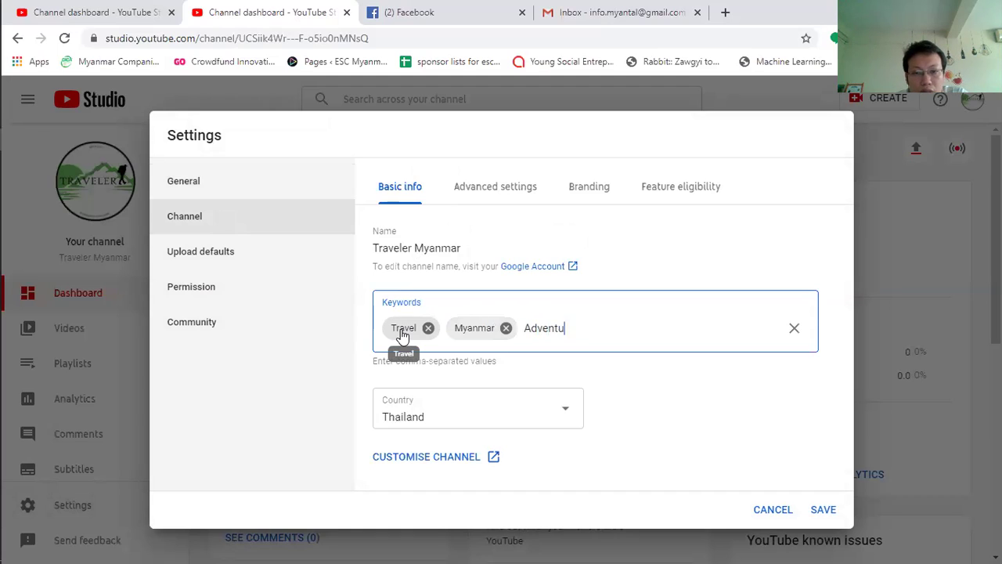
pyautogui.write('re')
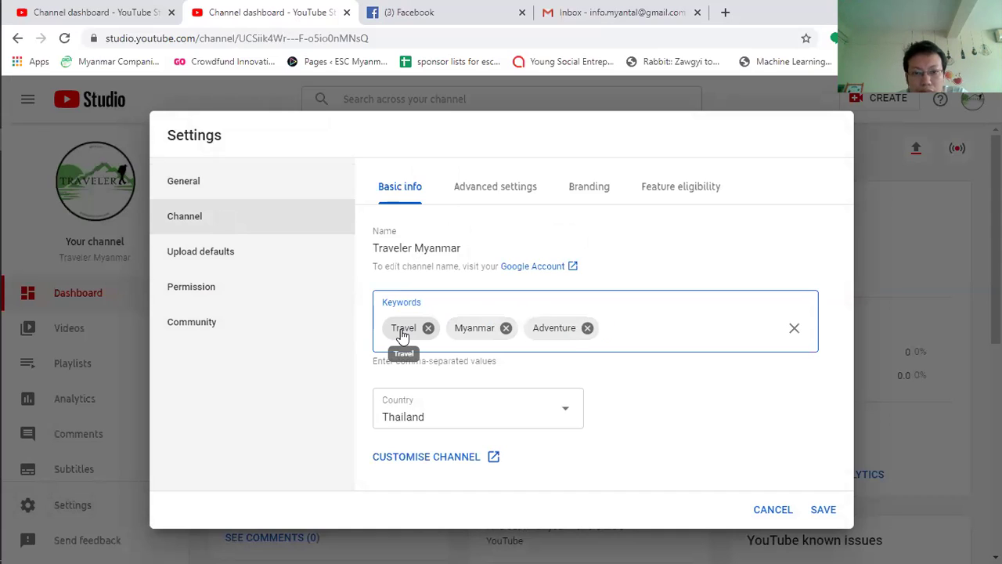
pyautogui.write(',ESC')
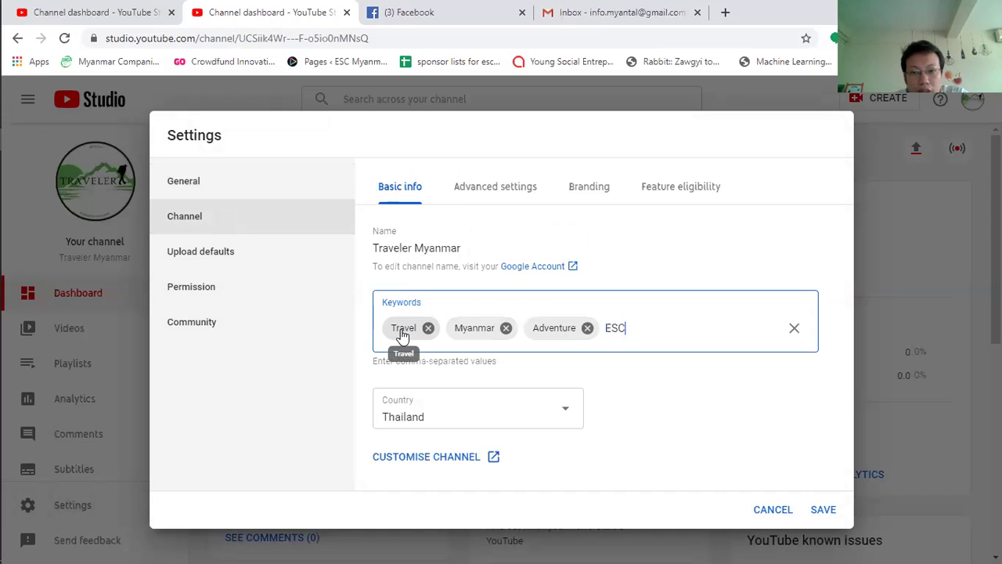
pyautogui.write(' mya')
pyautogui.press('BackSpace')
pyautogui.press('BackSpace')
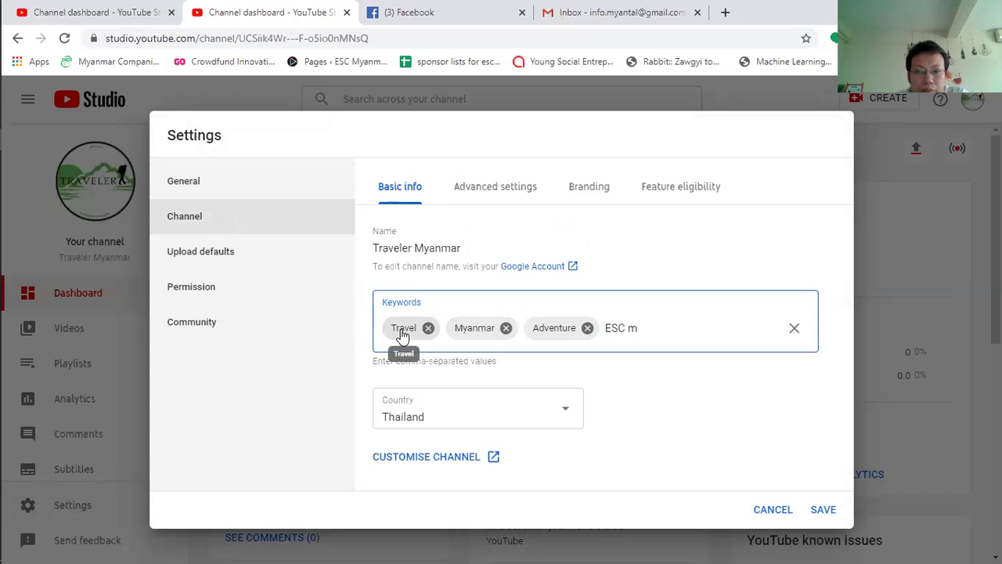
pyautogui.write('Myanmar,')
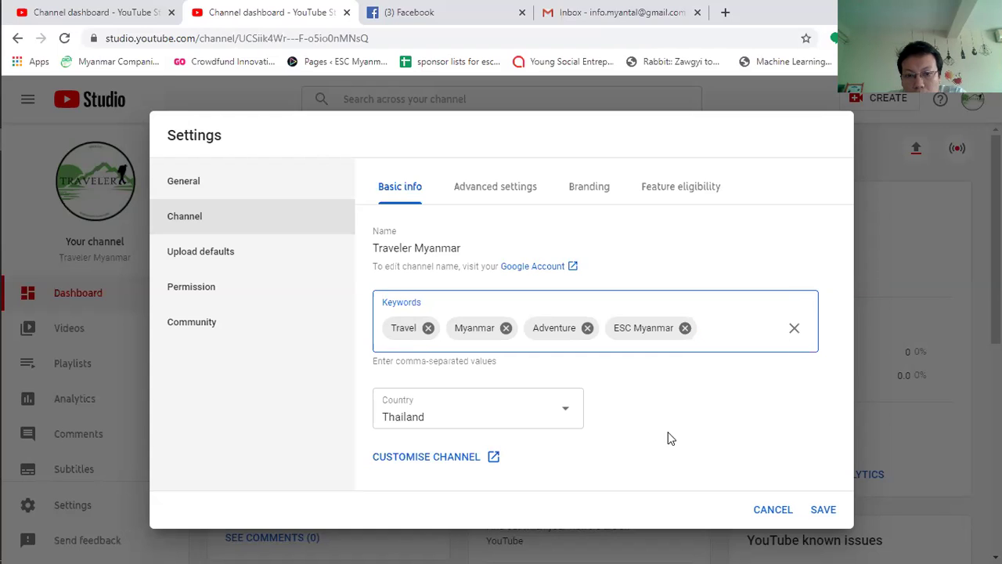
# Step: In Advanced settings, choose 'No, set this channel as not Made for Kids'
pyautogui.click(487, 191)
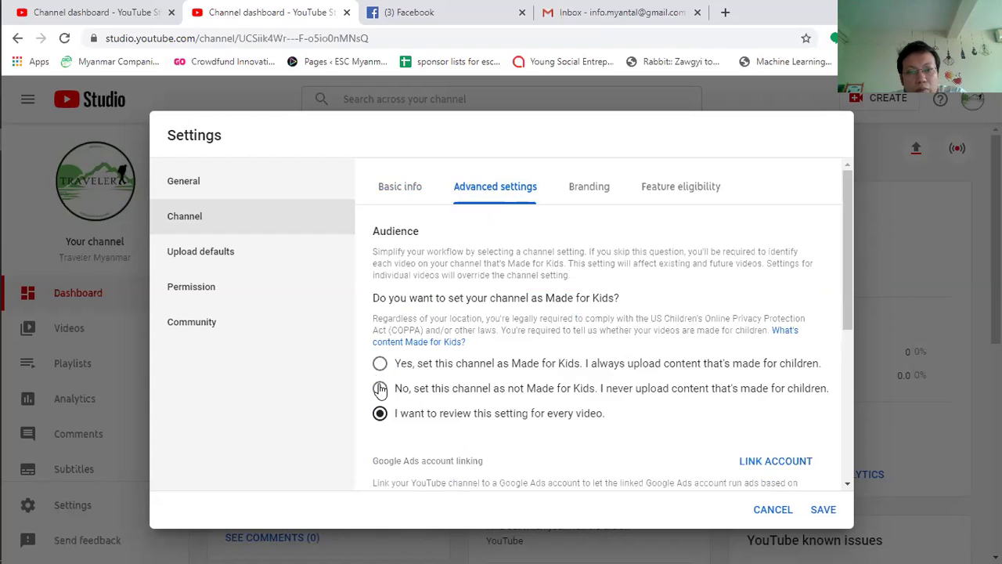
pyautogui.click(379, 388)
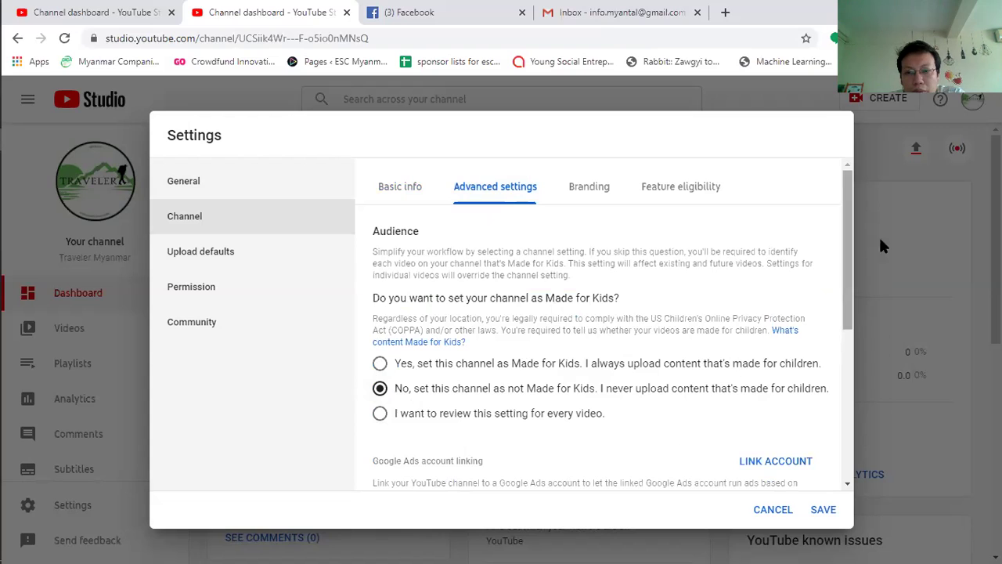
pyautogui.moveTo(851, 222); pyautogui.dragTo(853, 288)
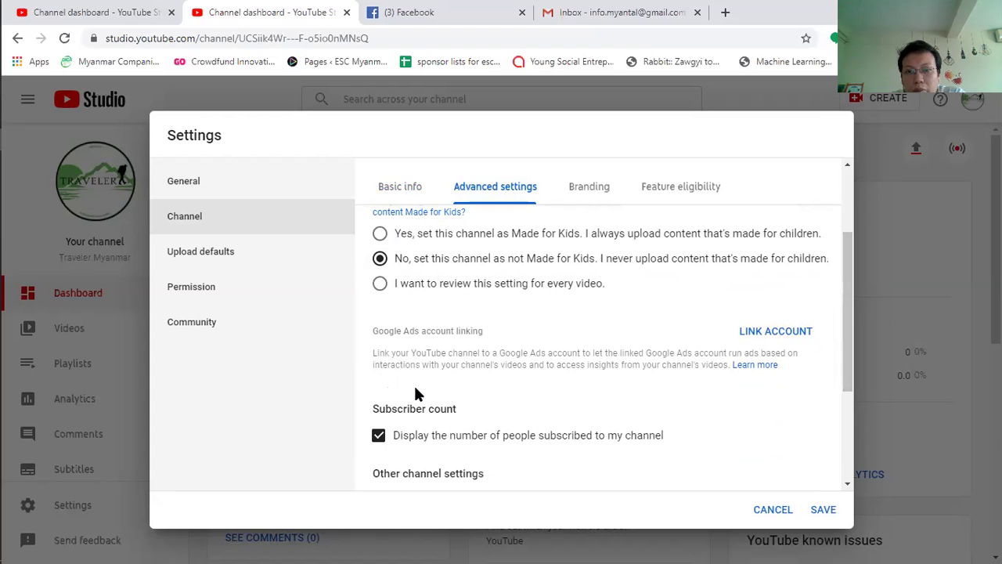
pyautogui.moveTo(849, 271); pyautogui.dragTo(856, 268)
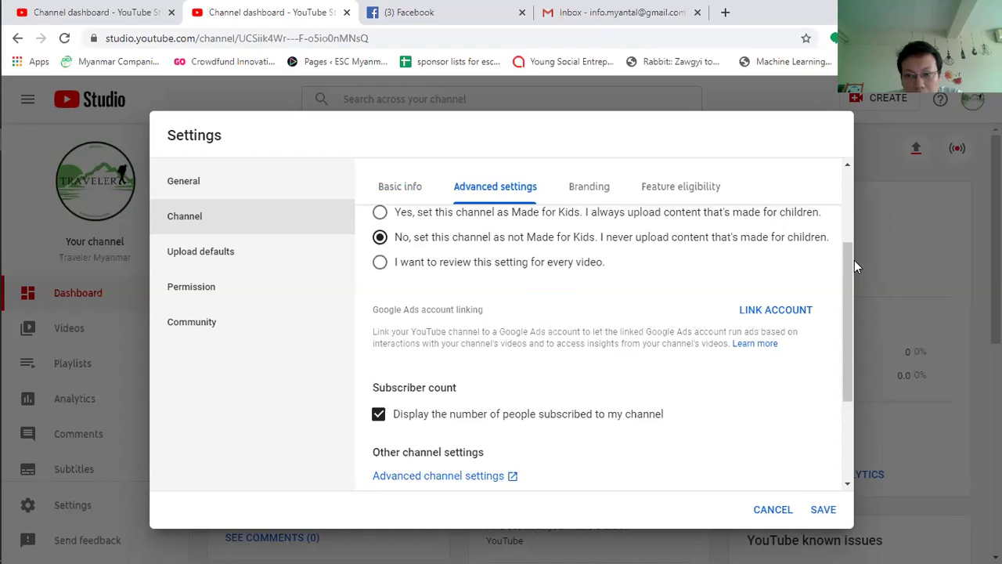
pyautogui.tripleClick(852, 317)
pyautogui.click(822, 332)
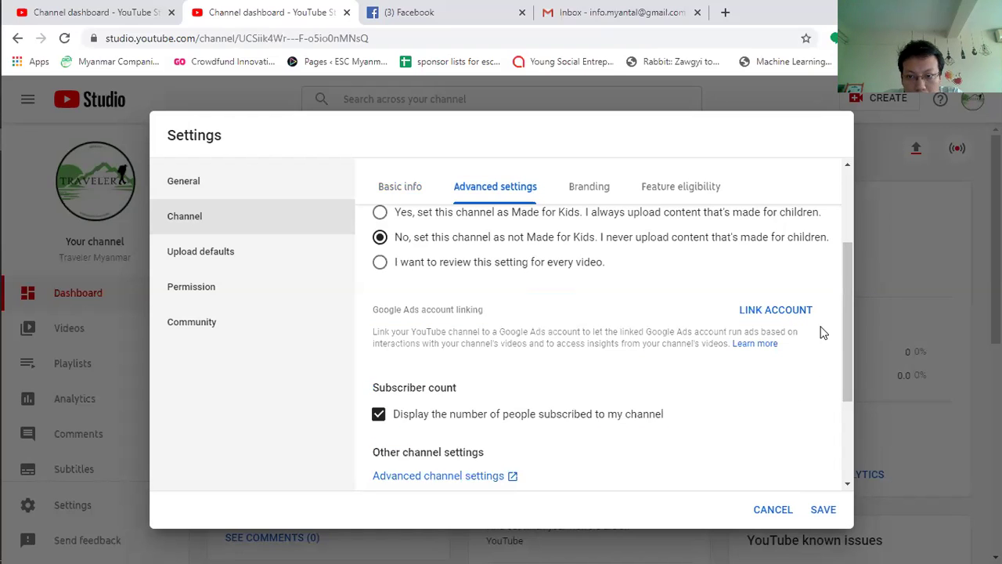
pyautogui.moveTo(845, 278); pyautogui.dragTo(844, 349)
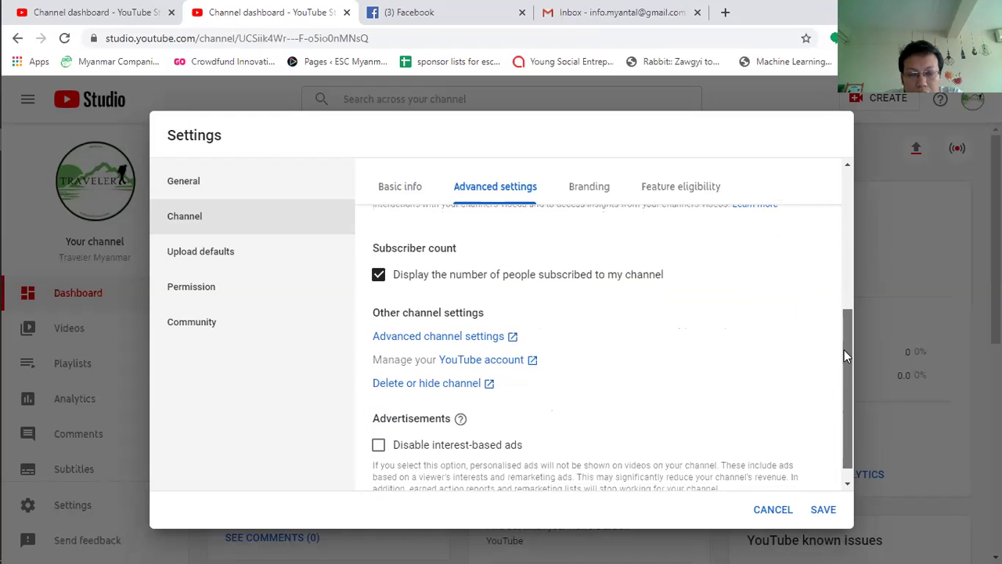
pyautogui.moveTo(844, 349); pyautogui.dragTo(846, 284)
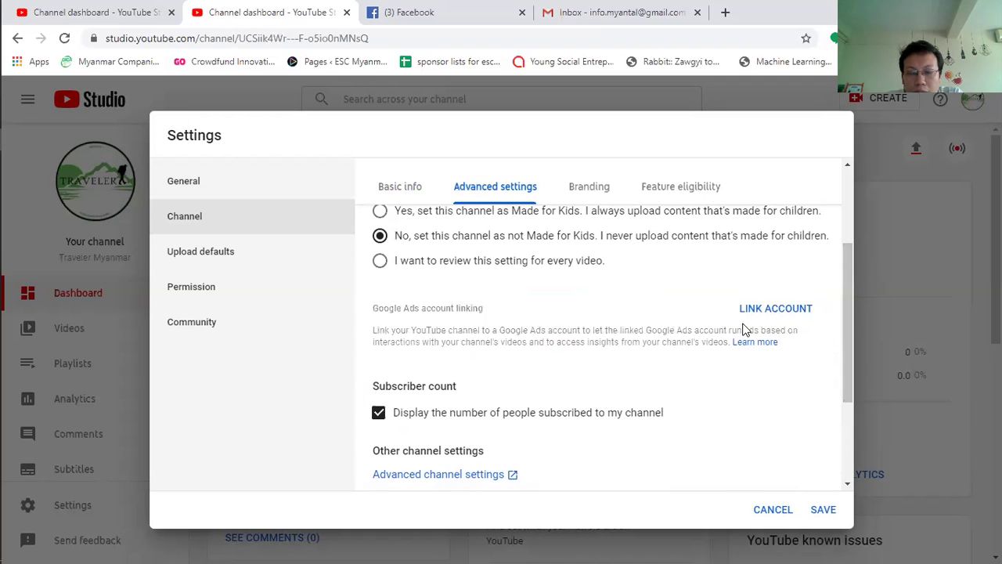
pyautogui.moveTo(845, 263); pyautogui.dragTo(836, 342)
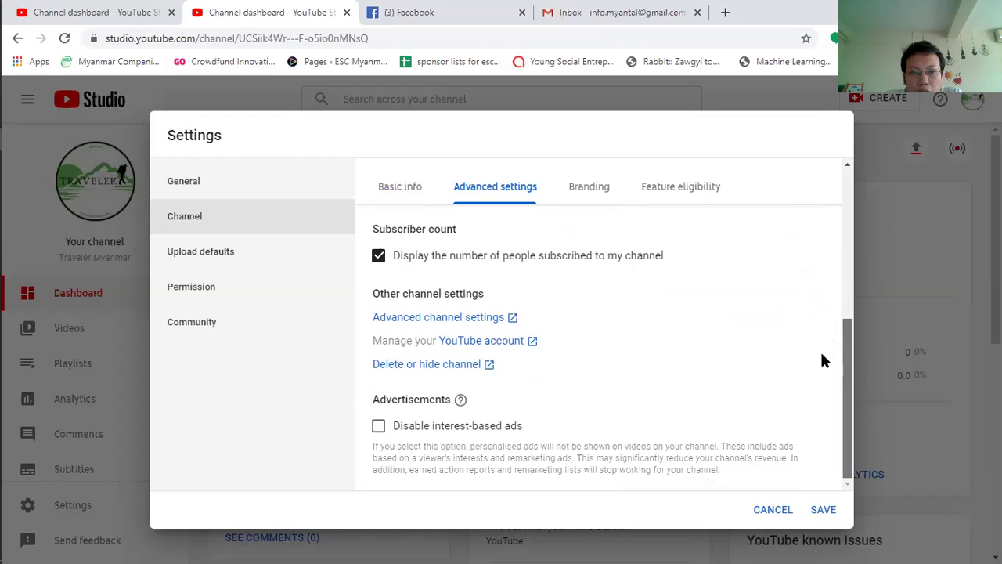
pyautogui.scroll(1, 828, 313)
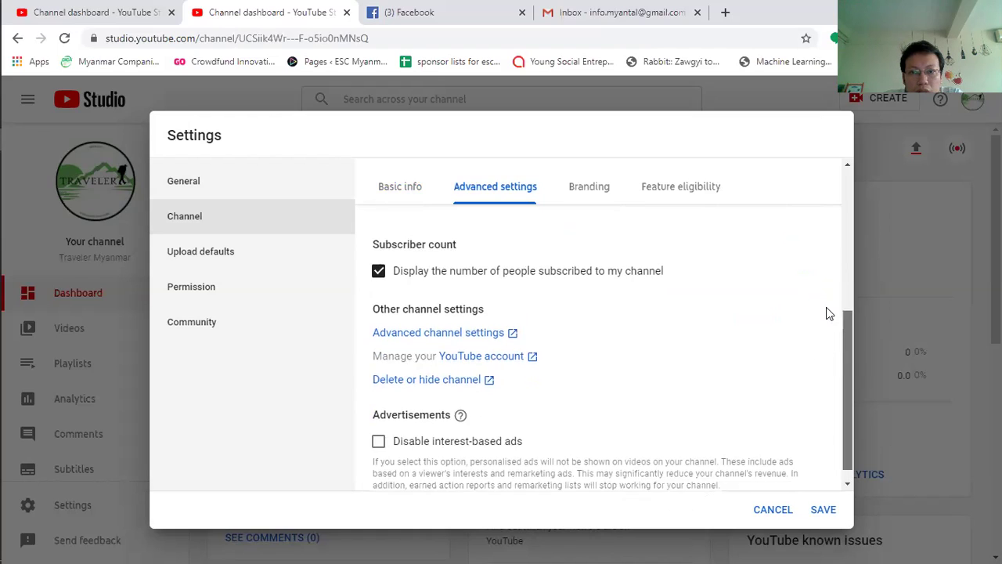
pyautogui.scroll(2, 825, 285)
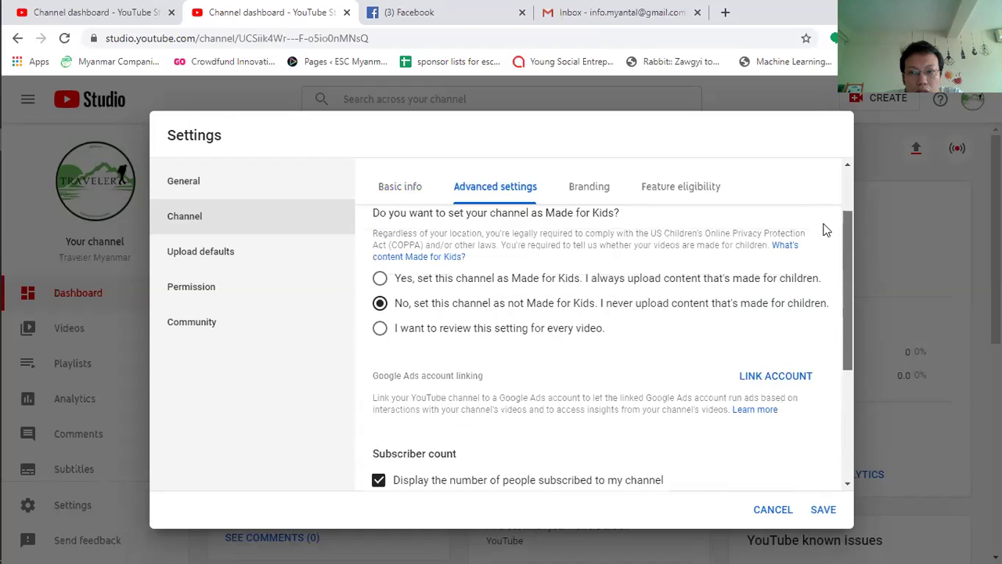
# Step: Open the Google Ads LINK ACCOUNT form, then close it without linking
pyautogui.click(767, 378)
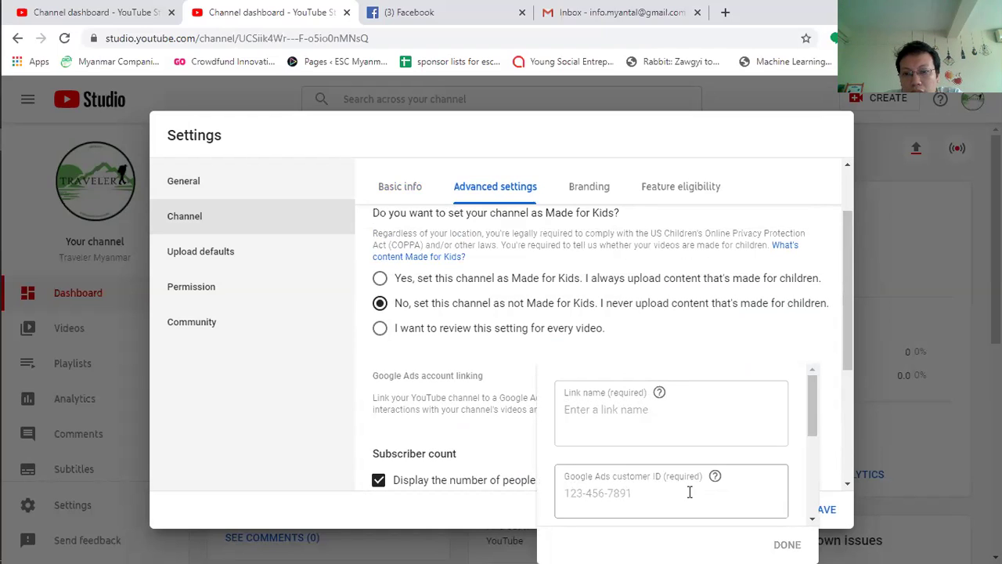
pyautogui.moveTo(818, 378); pyautogui.dragTo(813, 373)
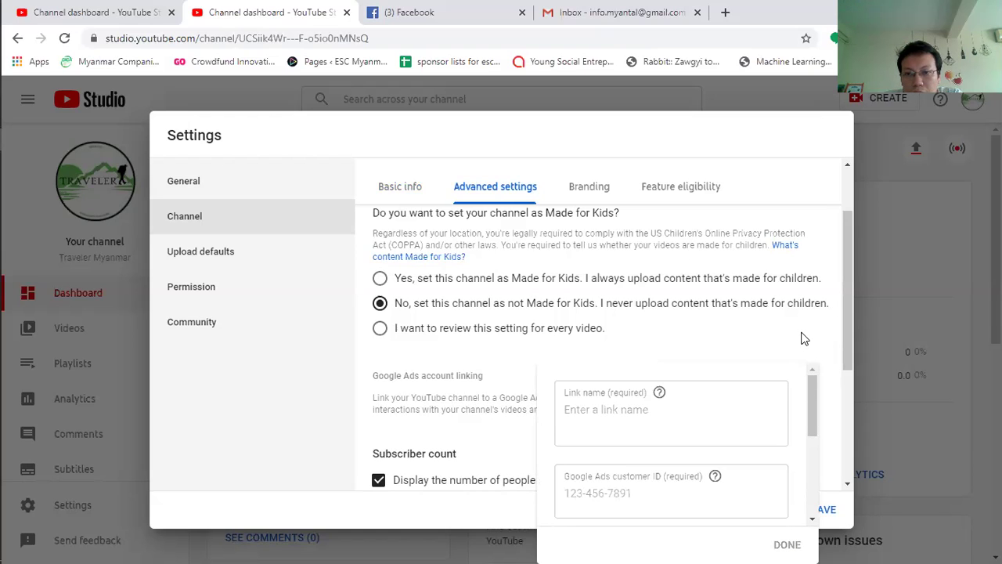
pyautogui.click(802, 339)
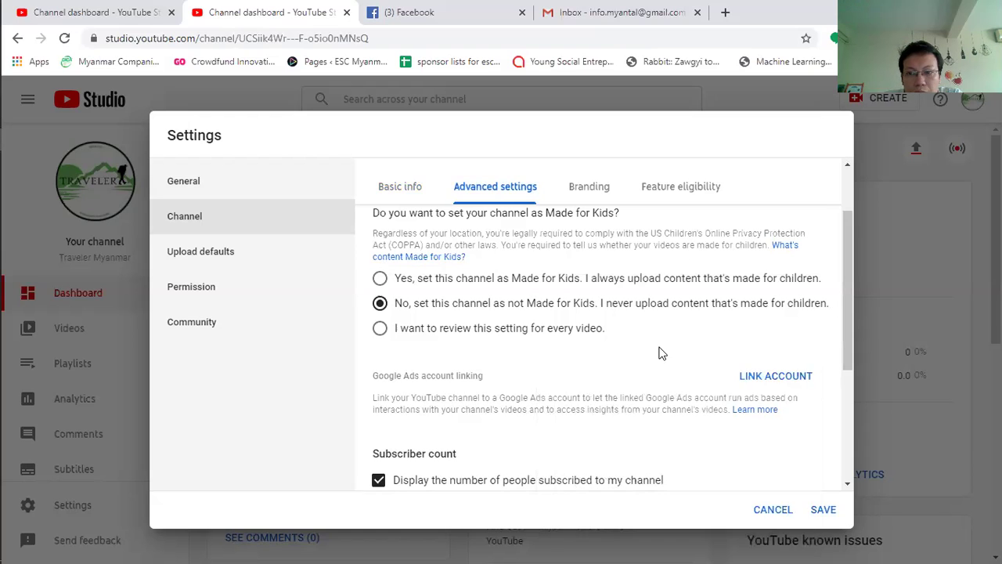
# Step: On the Branding tab, choose an image for the Video watermark
pyautogui.click(596, 195)
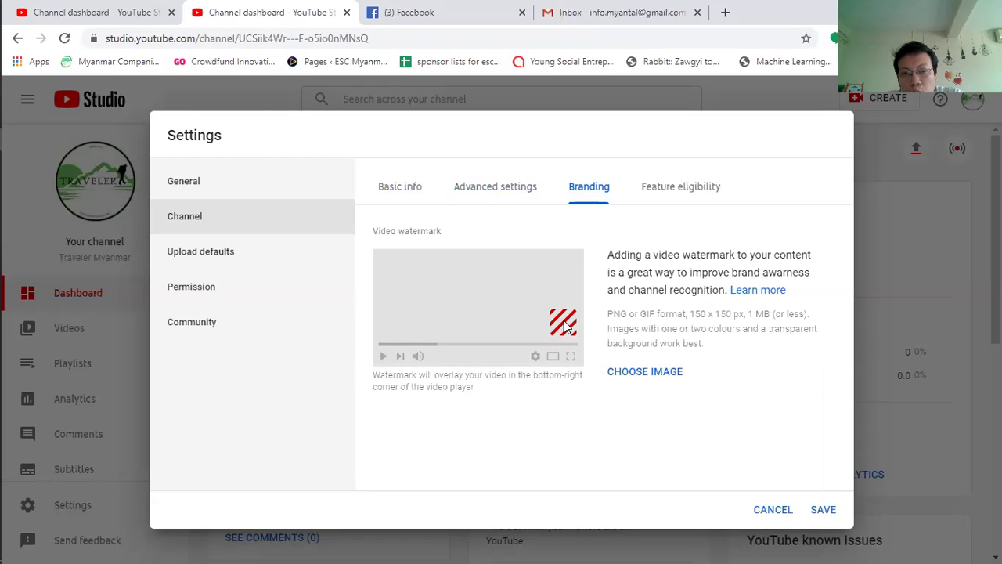
pyautogui.click(660, 373)
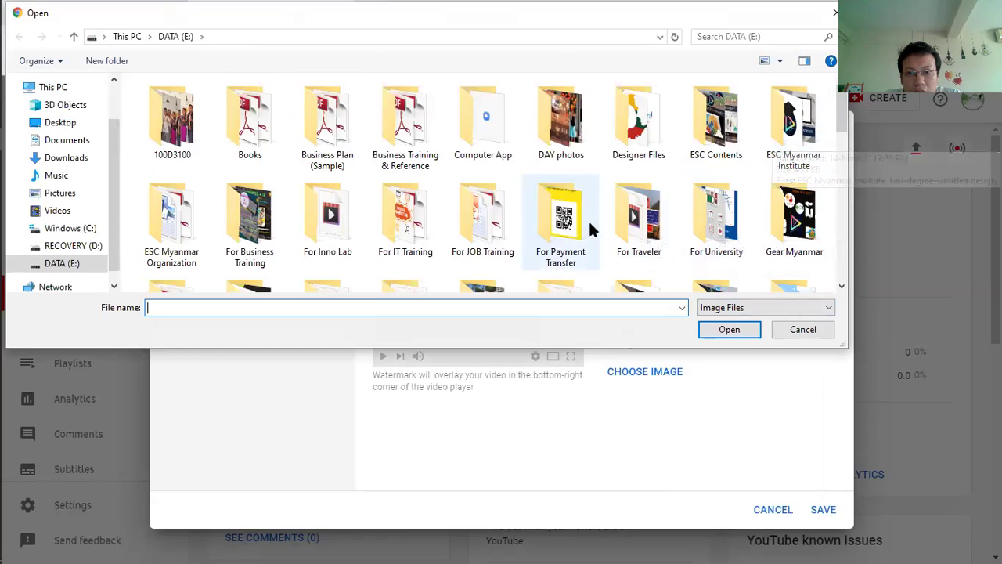
# Step: Open 'traveler logo' from DATA (E:) > Designer Files > Logos as the watermark image
pyautogui.click(641, 220)
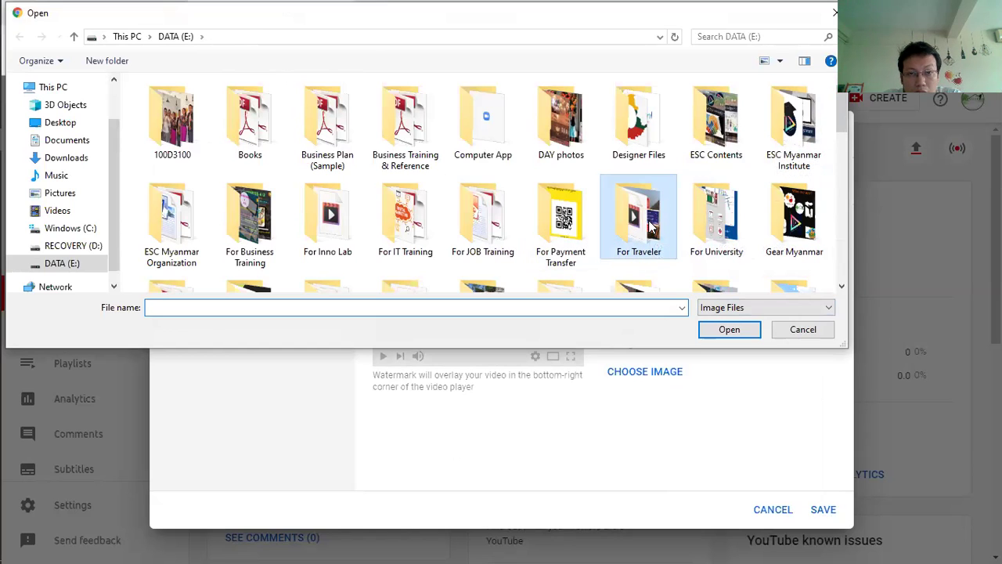
pyautogui.doubleClick(643, 224)
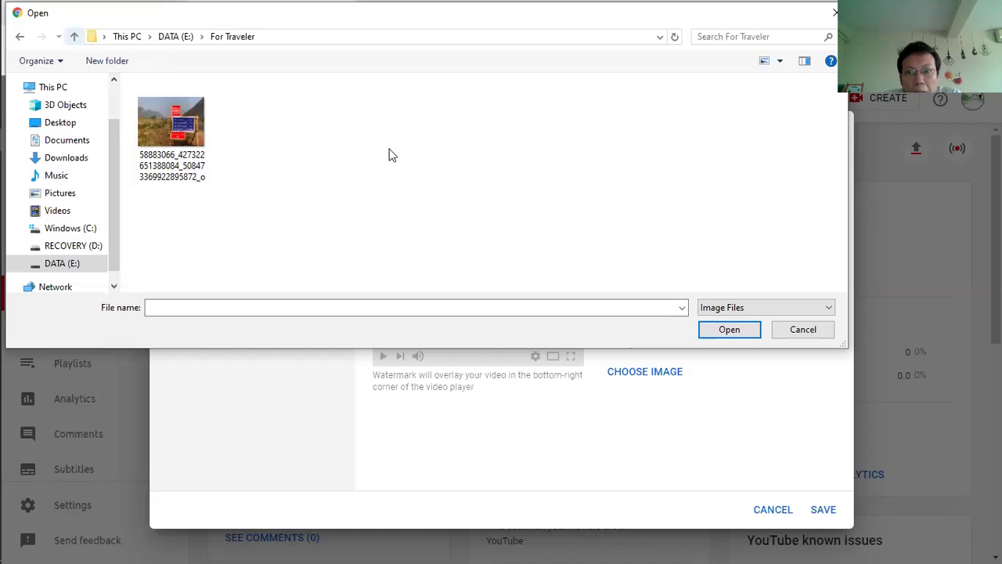
pyautogui.press('BackSpace')
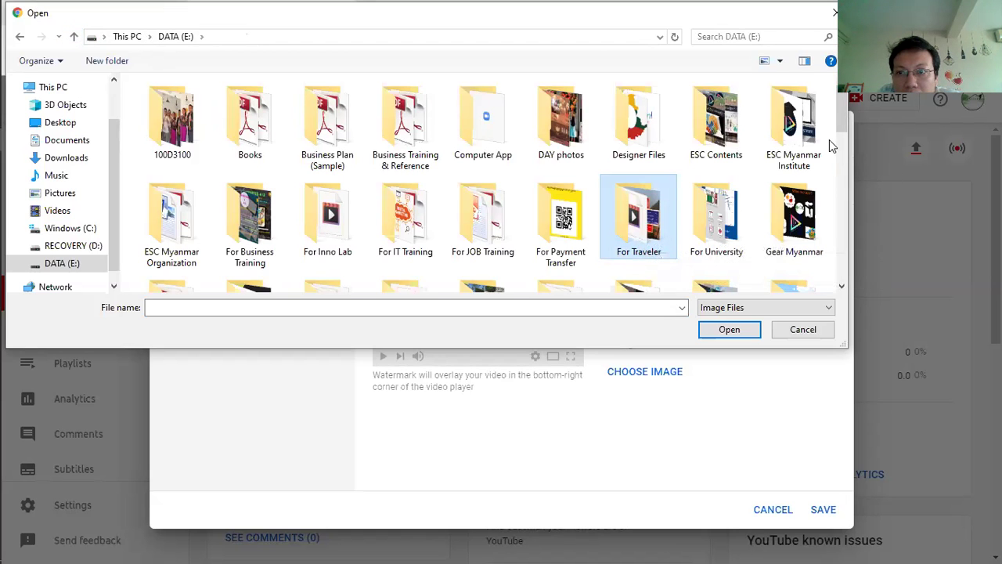
pyautogui.doubleClick(642, 118)
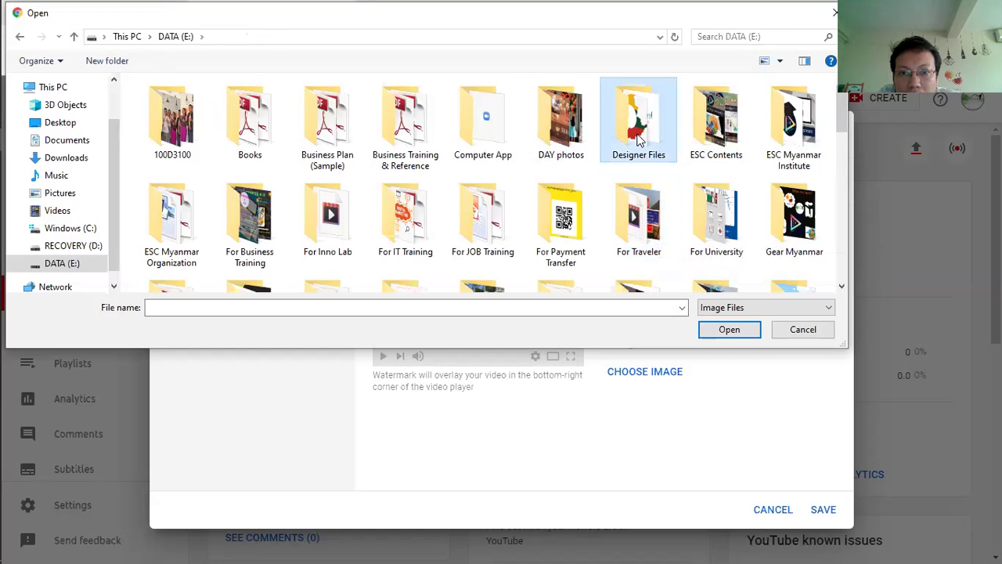
pyautogui.doubleClick(406, 227)
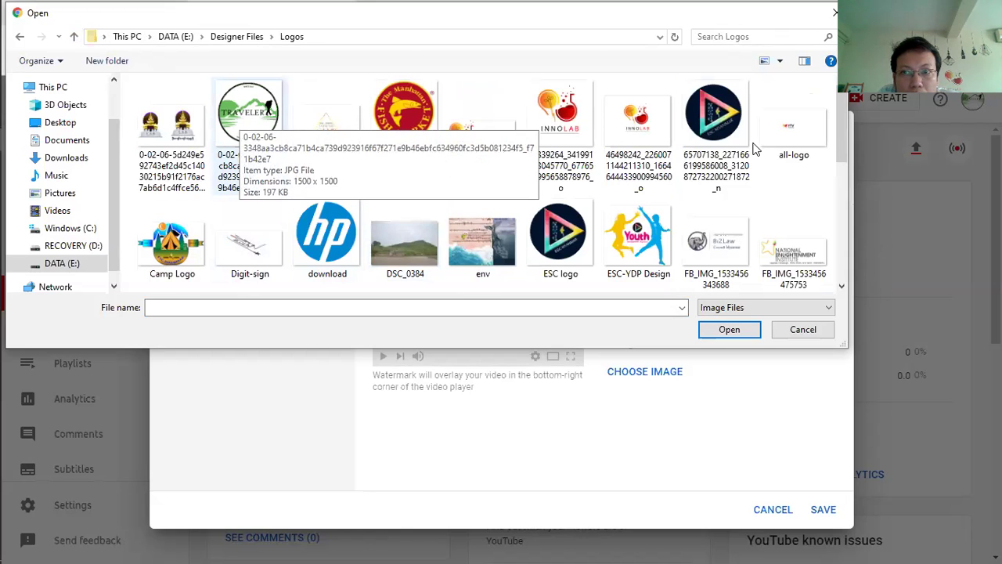
pyautogui.scroll(-3, 700, 153)
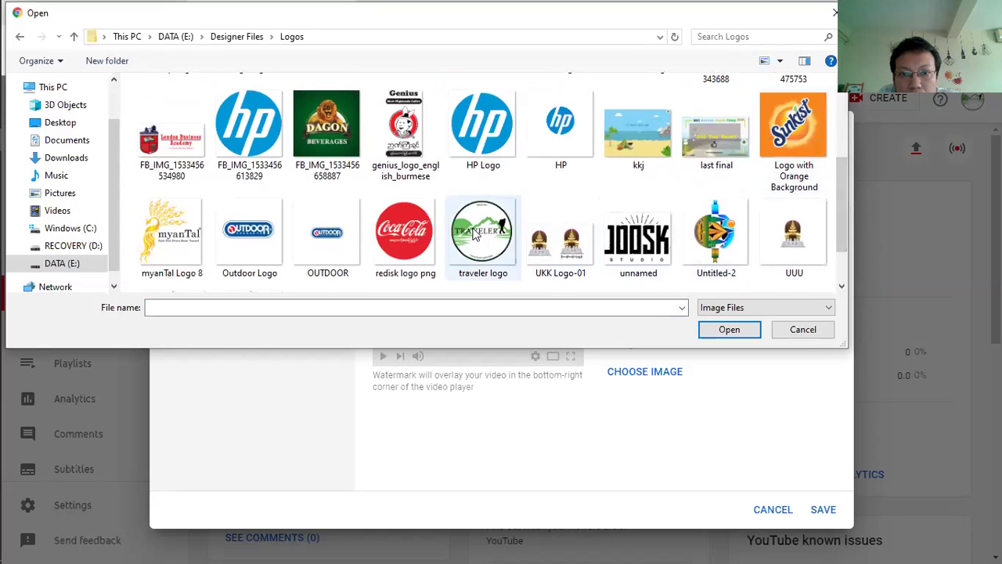
pyautogui.click(479, 231)
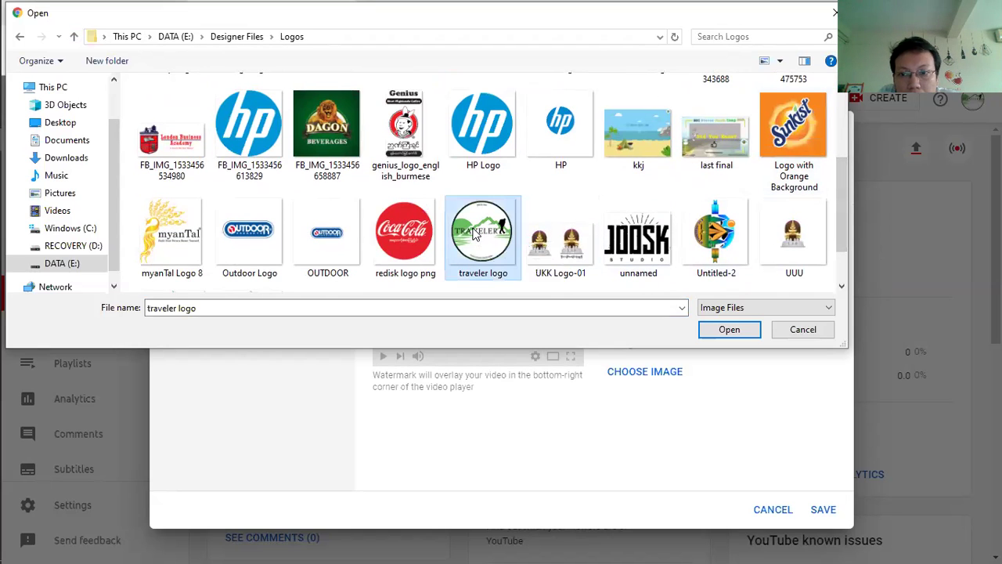
pyautogui.click(728, 329)
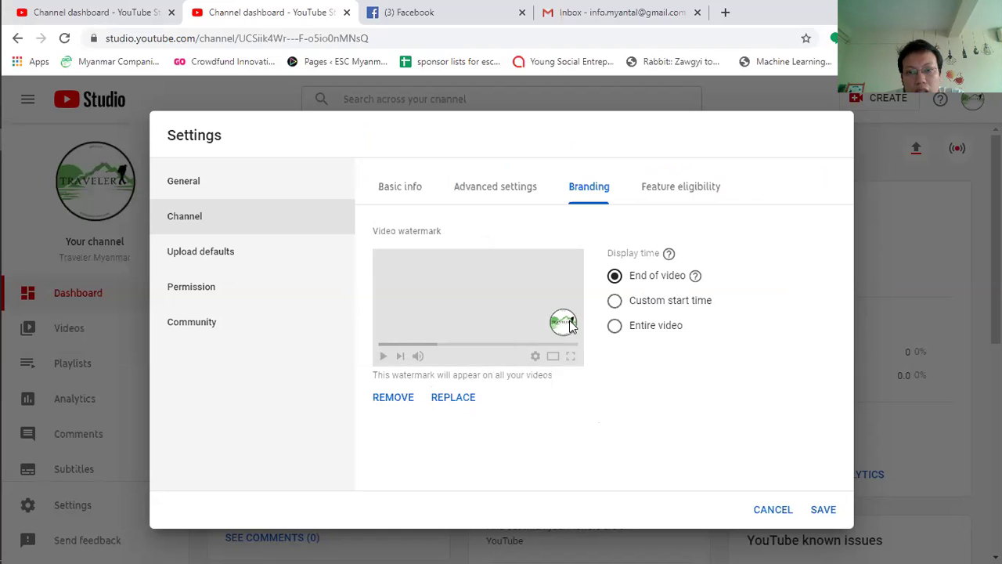
# Step: Remove the current video watermark
pyautogui.click(451, 397)
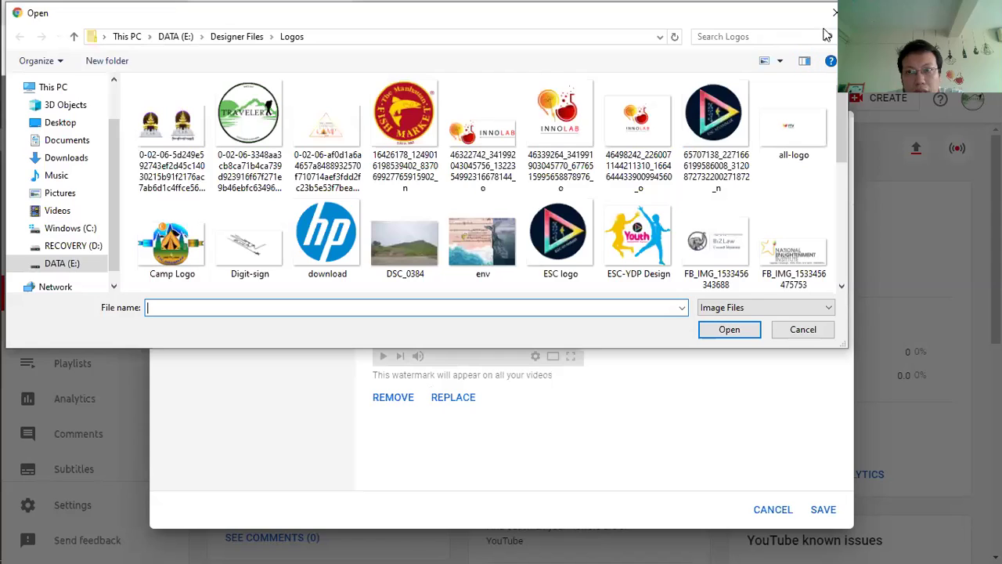
pyautogui.press('Escape')
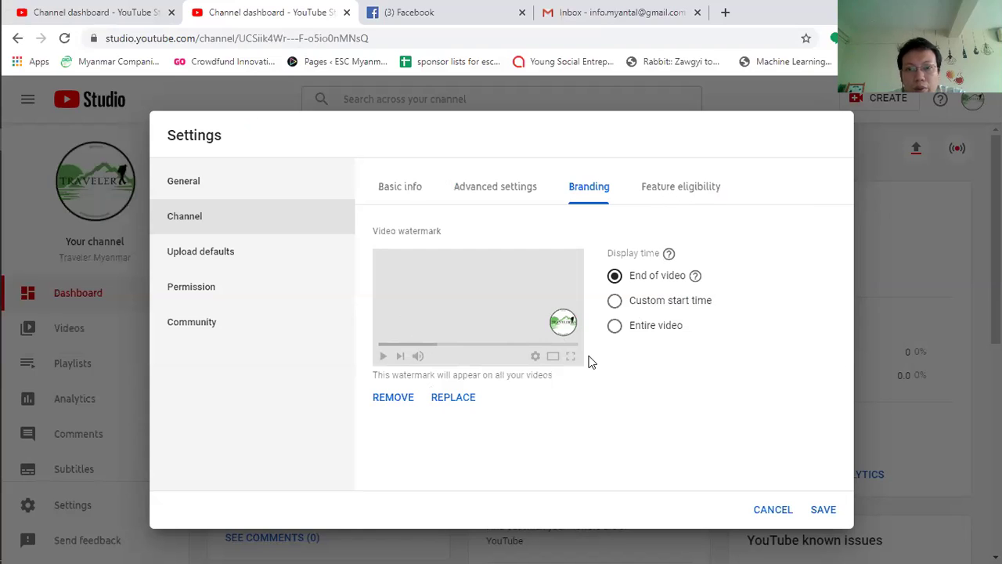
pyautogui.click(387, 399)
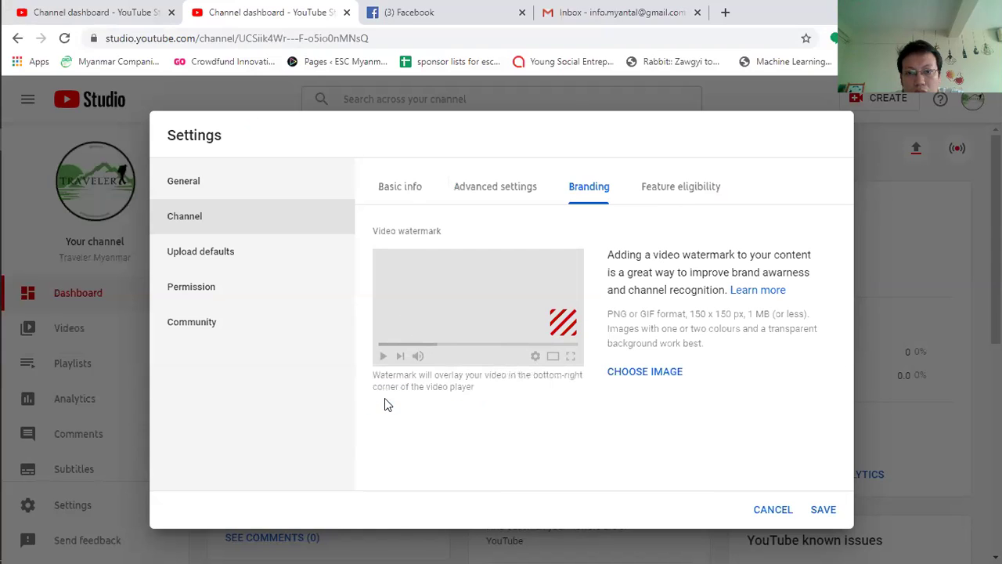
# Step: Re-apply 'traveler logo' as the watermark and view the Feature eligibility tab
pyautogui.click(647, 373)
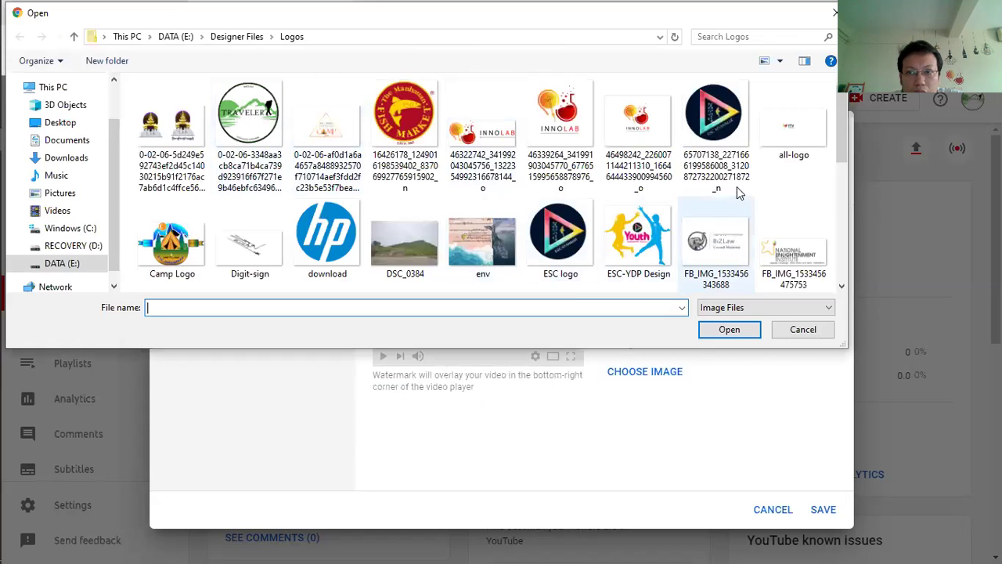
pyautogui.scroll(-1, 842, 156)
pyautogui.scroll(-3, 847, 164)
pyautogui.click(481, 191)
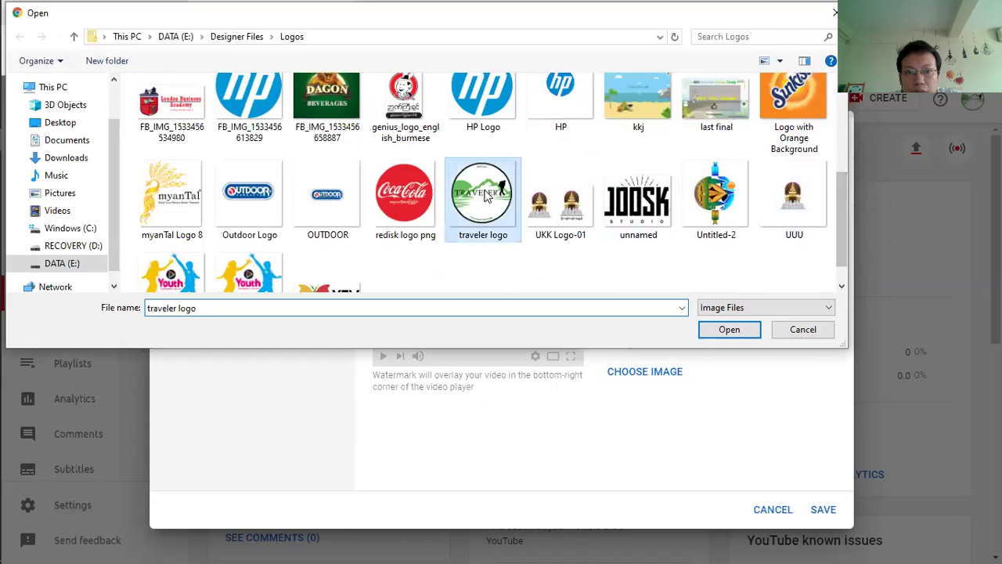
pyautogui.click(729, 329)
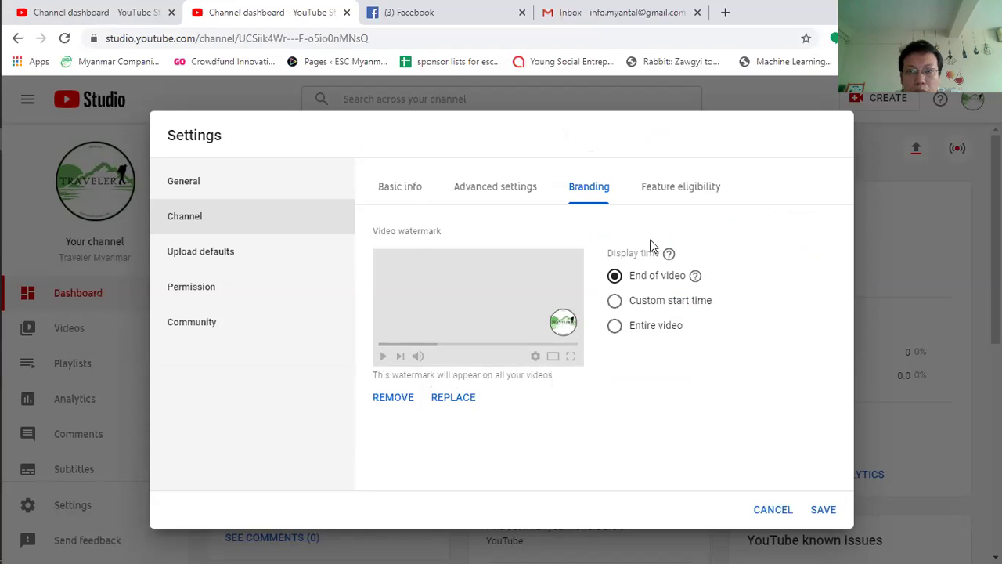
pyautogui.click(685, 189)
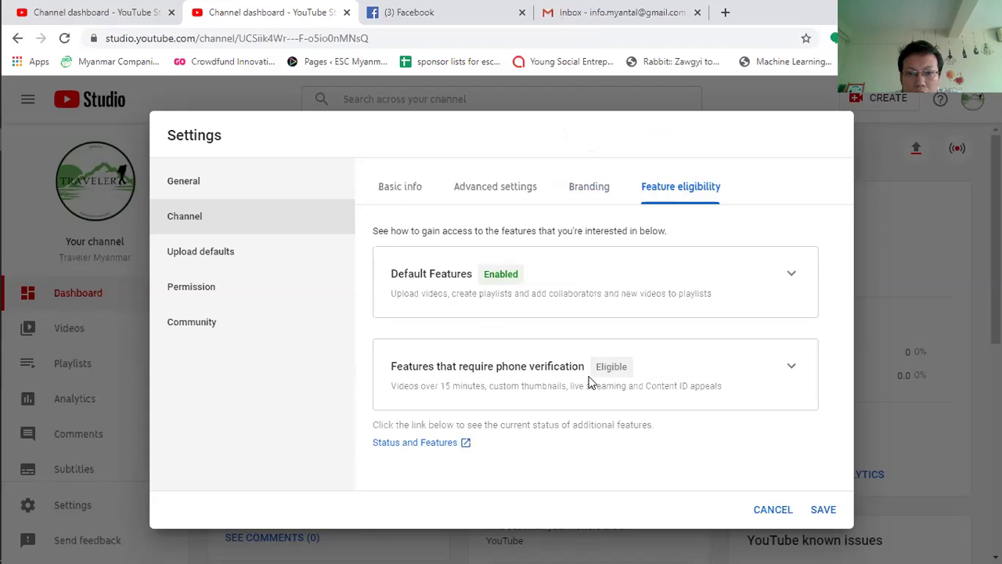
# Step: Expand 'Features that require phone verification' and start VERIFY PHONE NUMBER
pyautogui.click(793, 368)
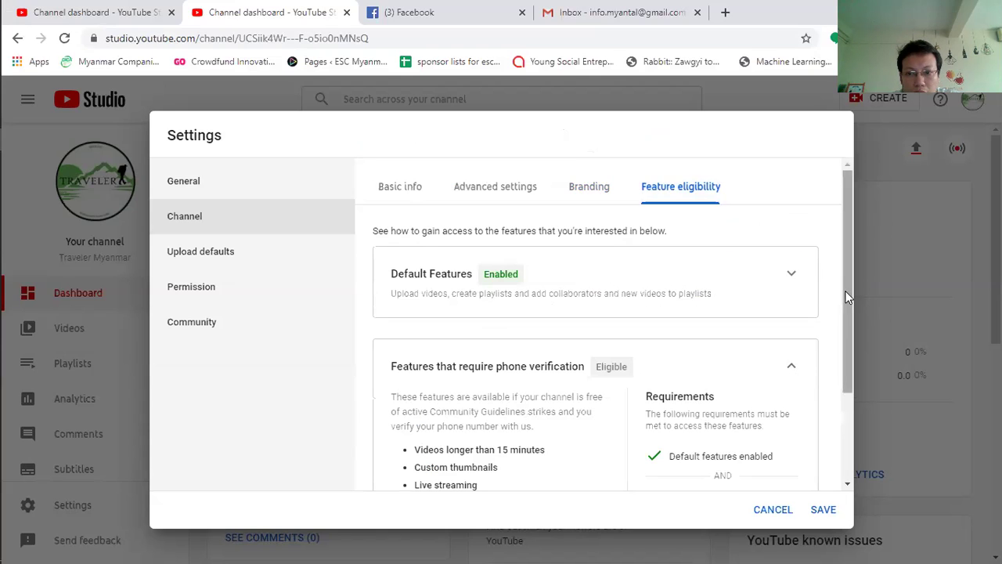
pyautogui.moveTo(846, 292); pyautogui.dragTo(841, 380)
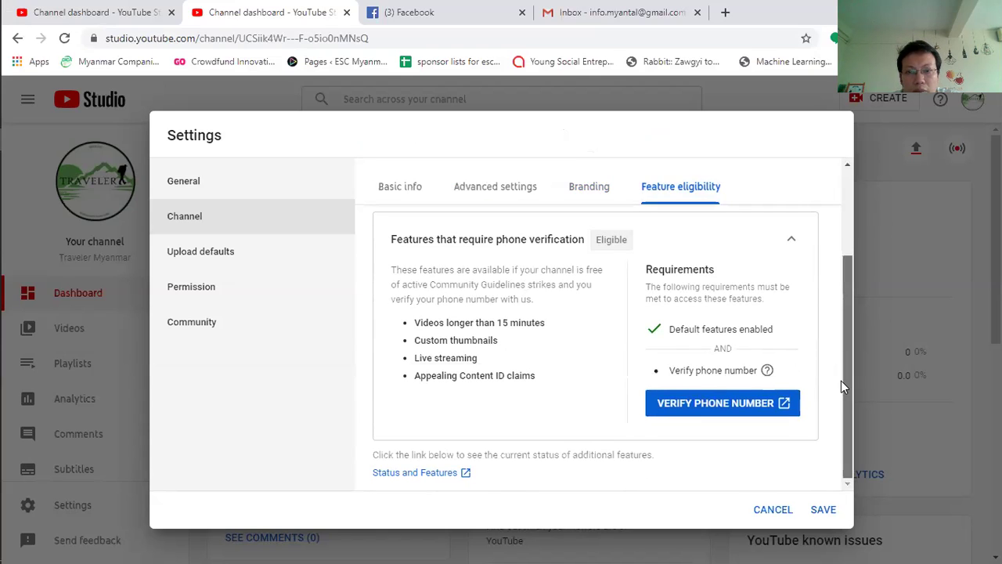
pyautogui.moveTo(841, 382); pyautogui.dragTo(842, 364)
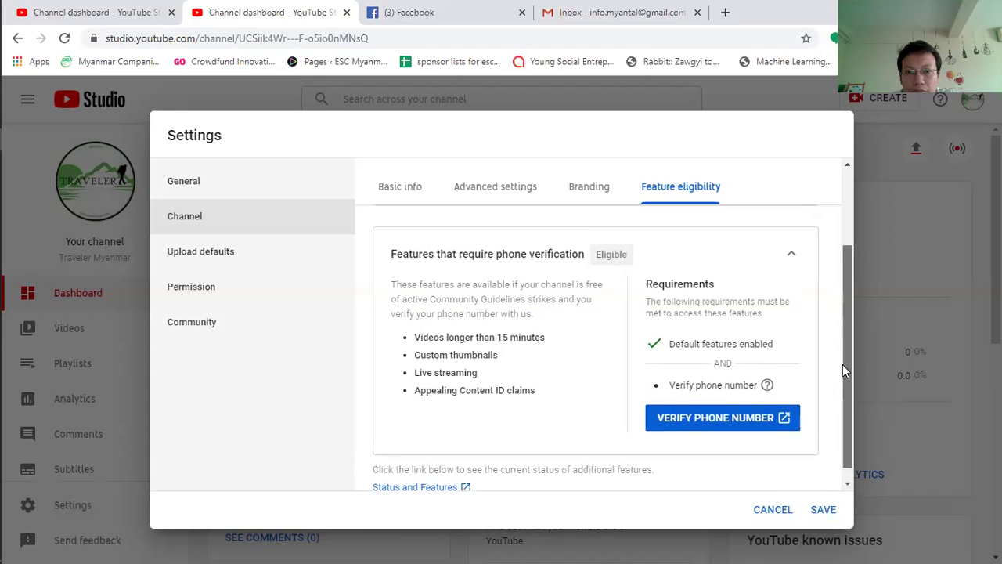
pyautogui.click(720, 427)
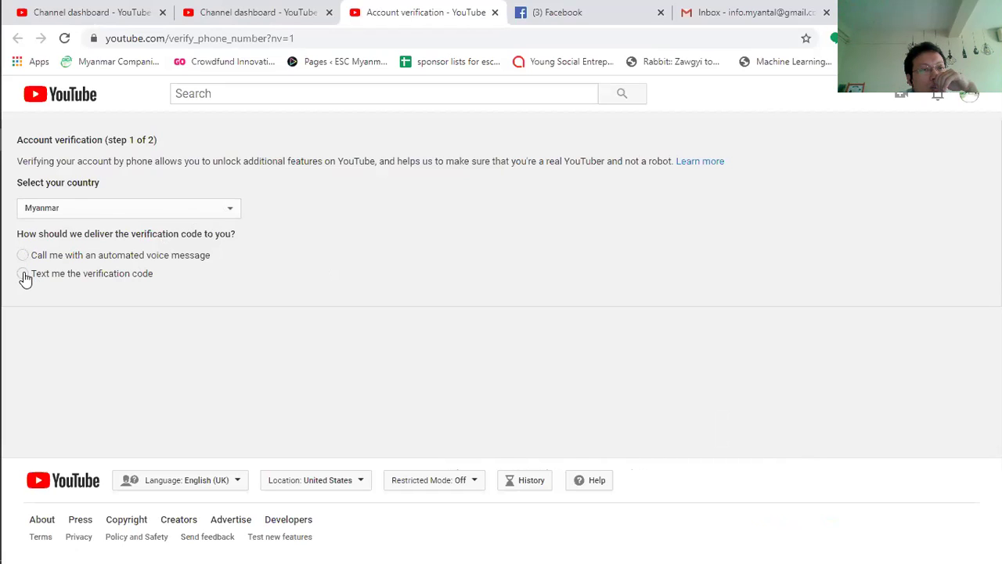
# Step: Choose text-message delivery, enter the account's phone number and submit it
pyautogui.click(23, 274)
pyautogui.click(153, 363)
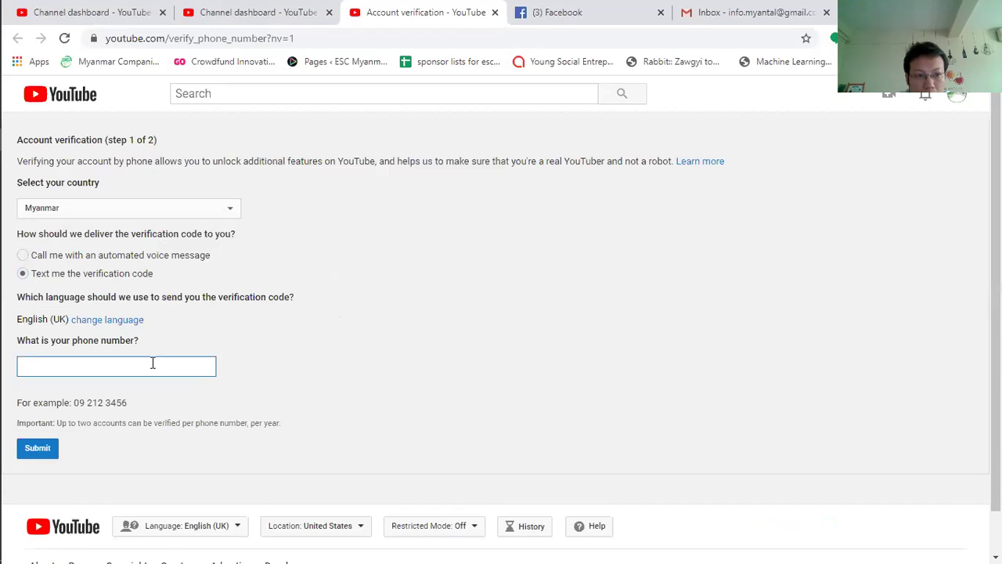
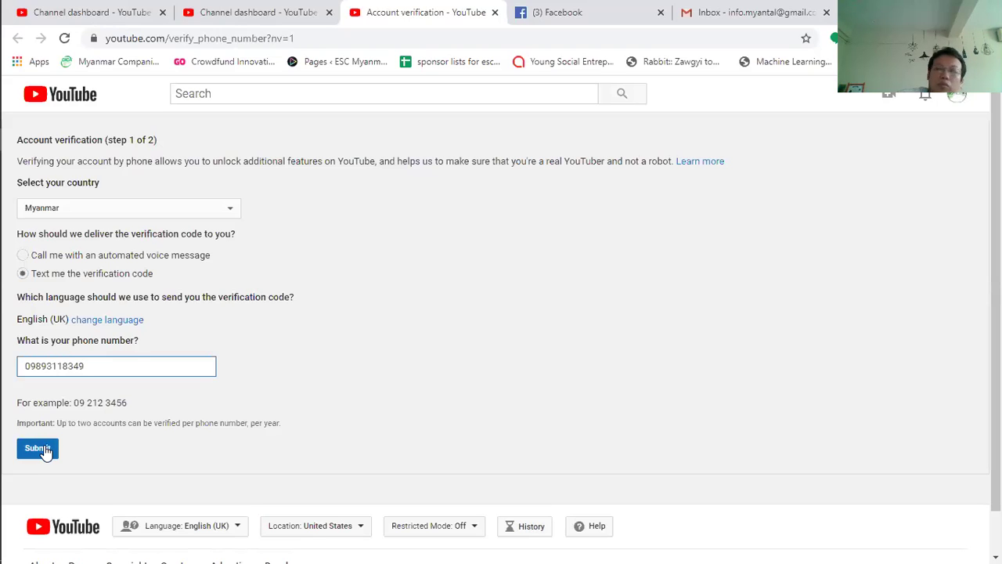
pyautogui.click(44, 449)
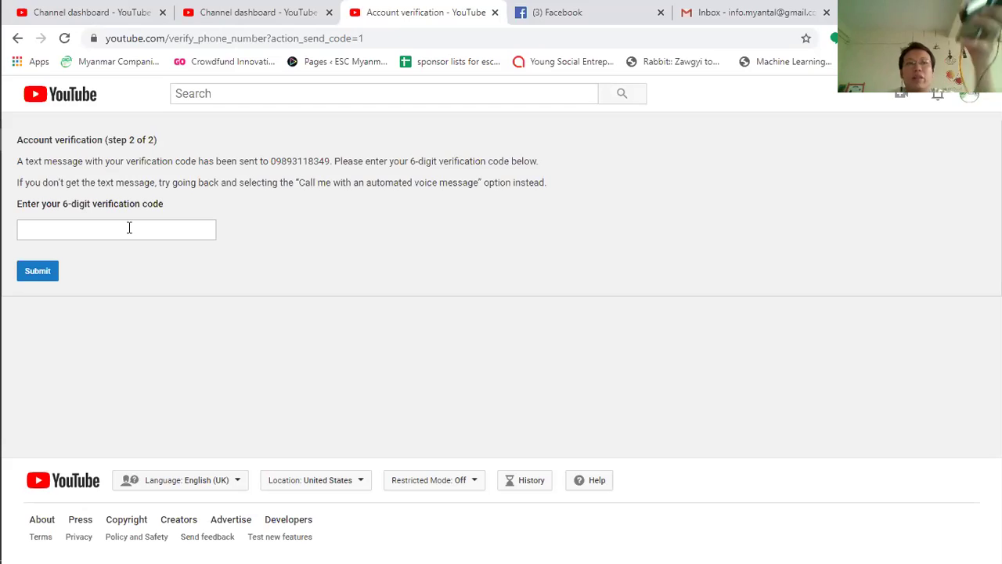
# Step: Submit the 6-digit texted code and return to the Studio settings tab
pyautogui.click(129, 227)
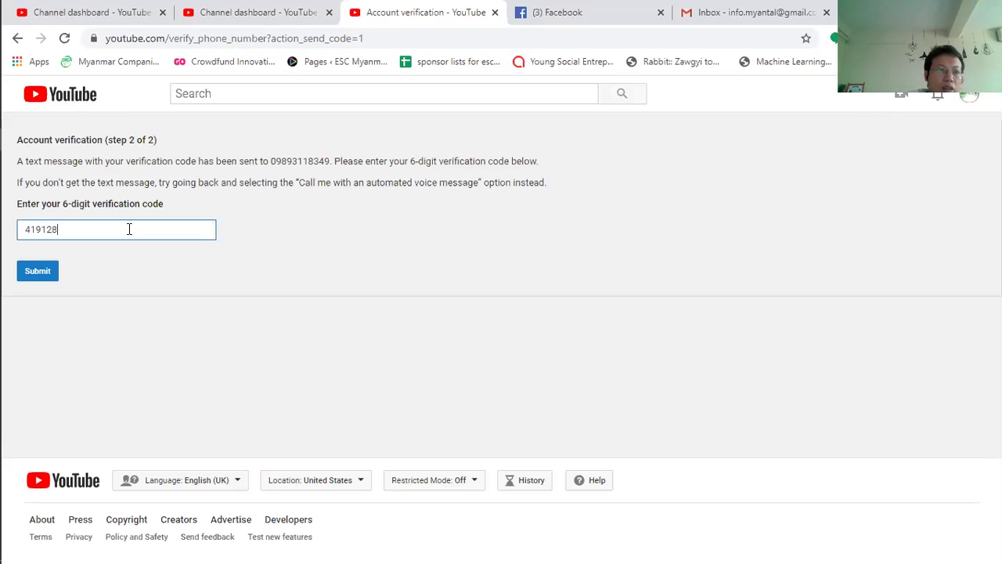
pyautogui.click(36, 269)
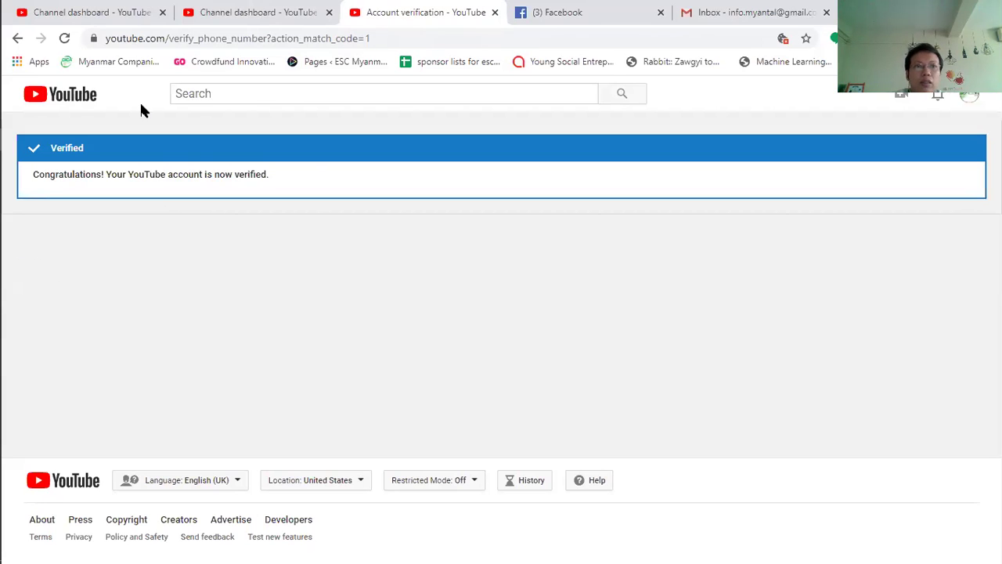
pyautogui.hotkey('ctrl', 'shift', 'Tab')
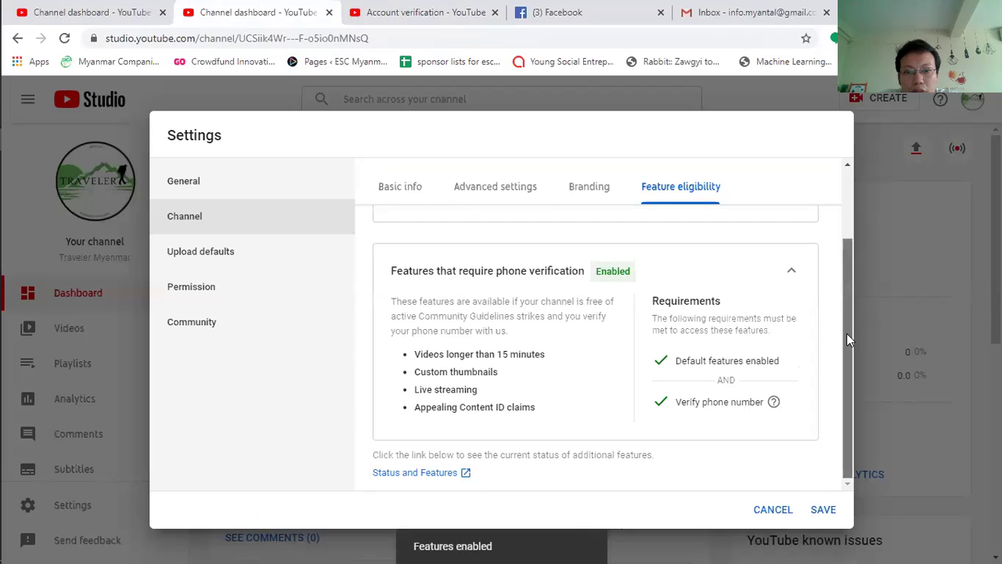
# Step: Save the channel settings, then reopen Settings > Channel at Basic info showing keywords and country Thailand
pyautogui.scroll(1, 848, 242)
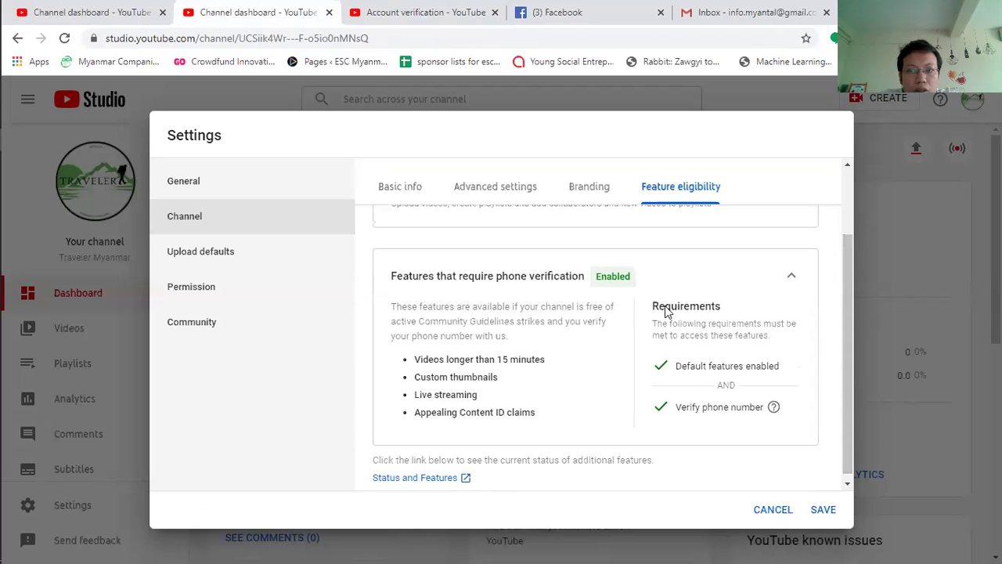
pyautogui.click(824, 511)
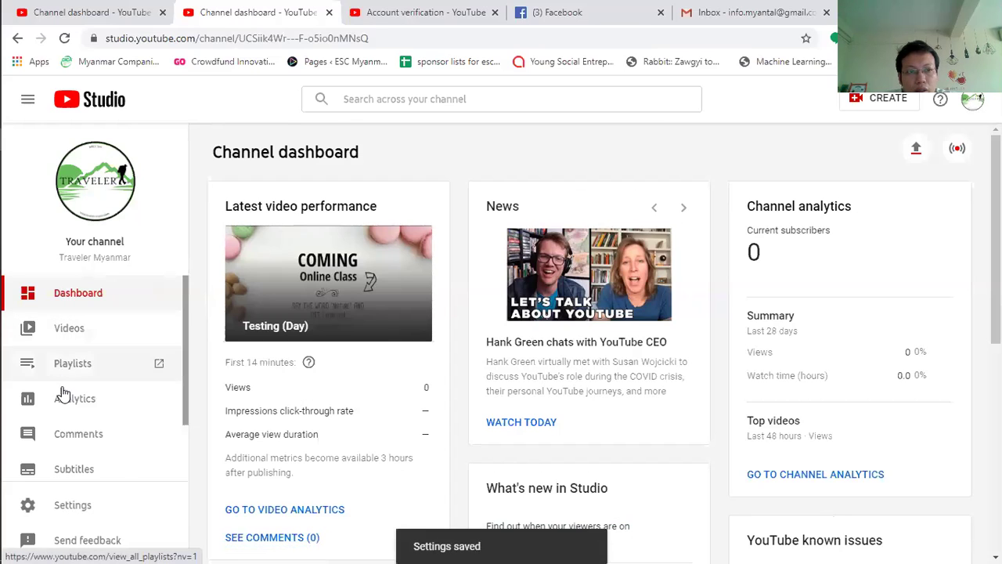
pyautogui.click(82, 508)
pyautogui.click(205, 219)
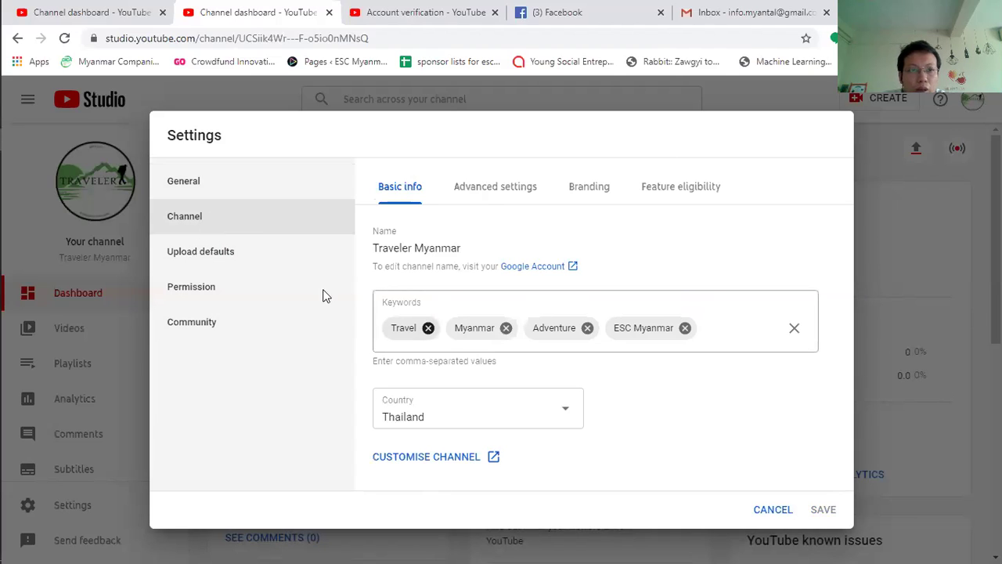
# Step: Enter the default upload title 'Taste your adventure in Myanmar' and a Traveler Myanmar Team description
pyautogui.click(206, 263)
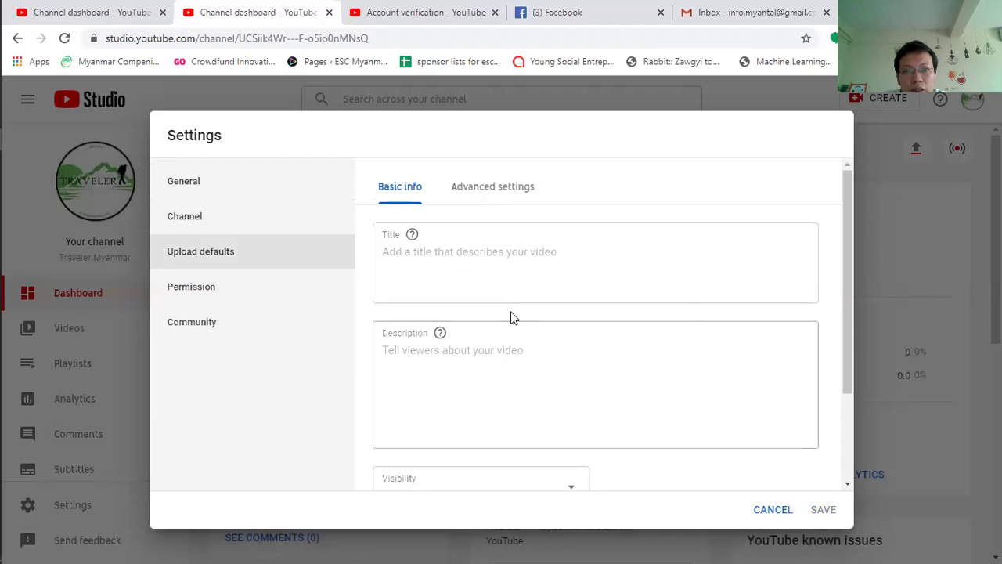
pyautogui.click(458, 251)
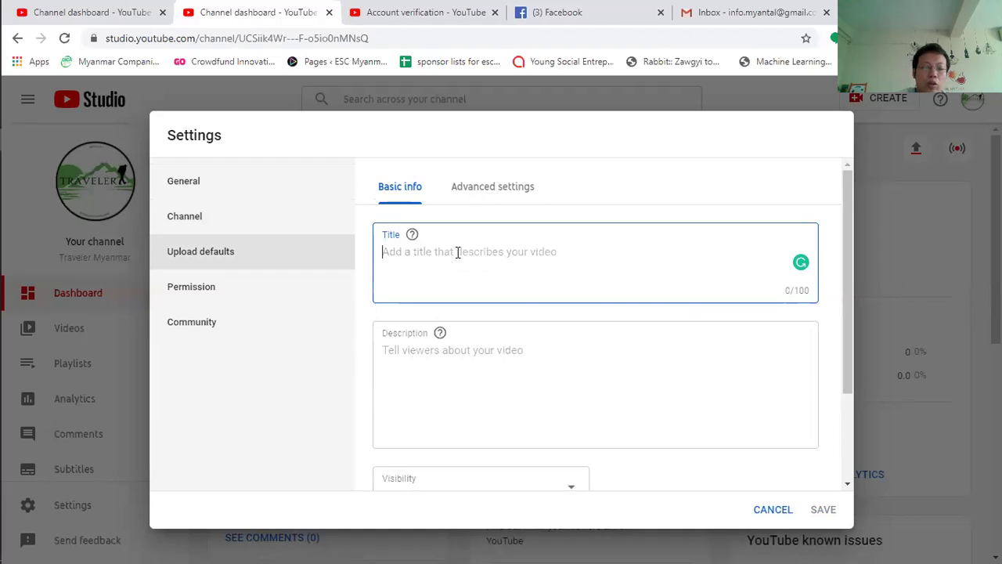
pyautogui.write('Taste')
pyautogui.press('BackSpace')
pyautogui.press('BackSpace')
pyautogui.write('ste')
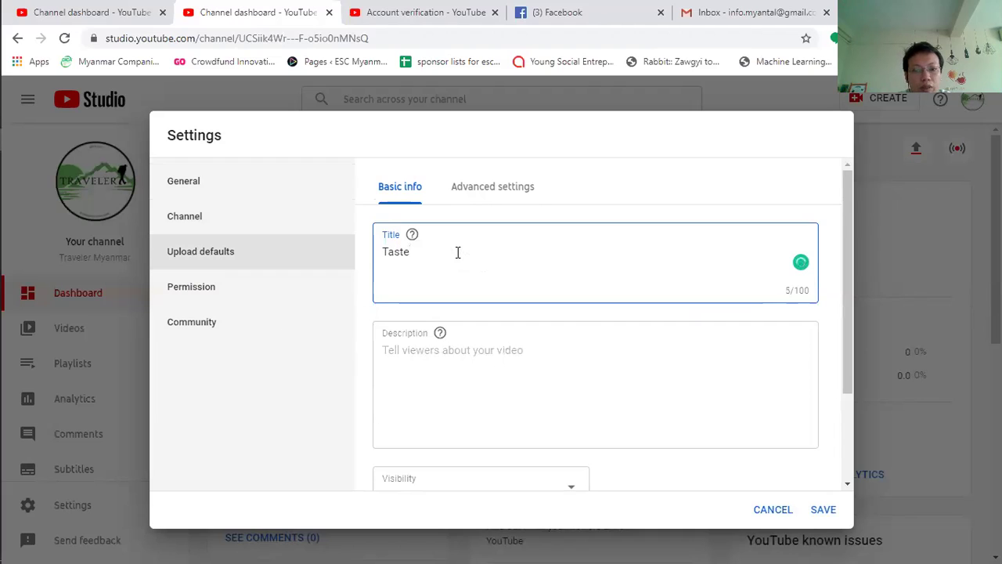
pyautogui.write(' you')
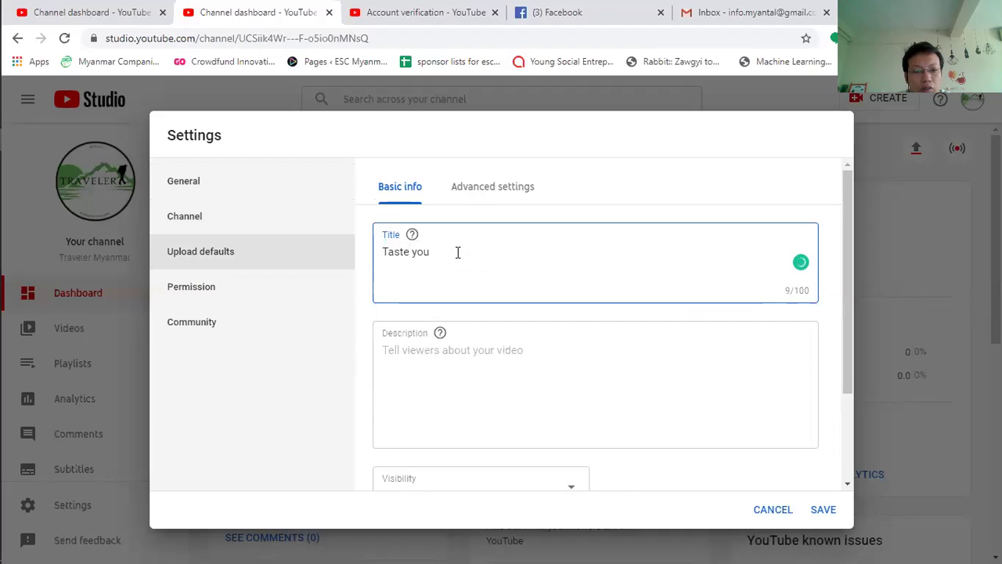
pyautogui.write('r adventure')
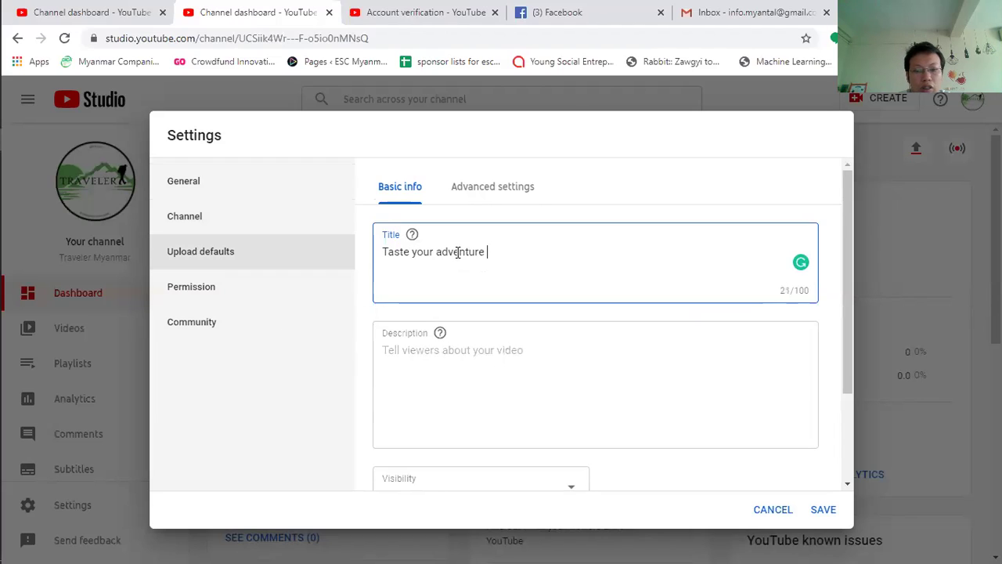
pyautogui.write(' in Myanmar!')
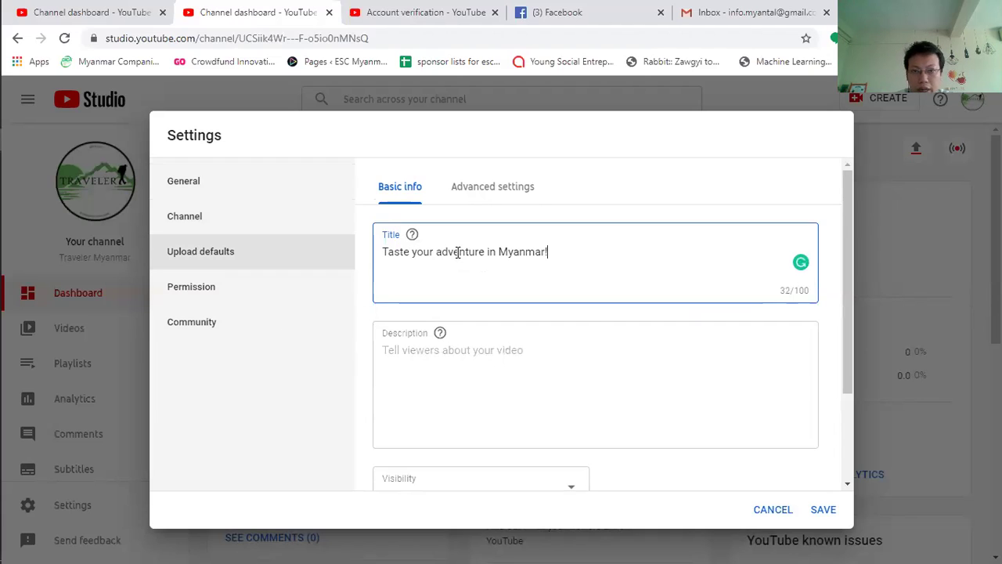
pyautogui.click(478, 349)
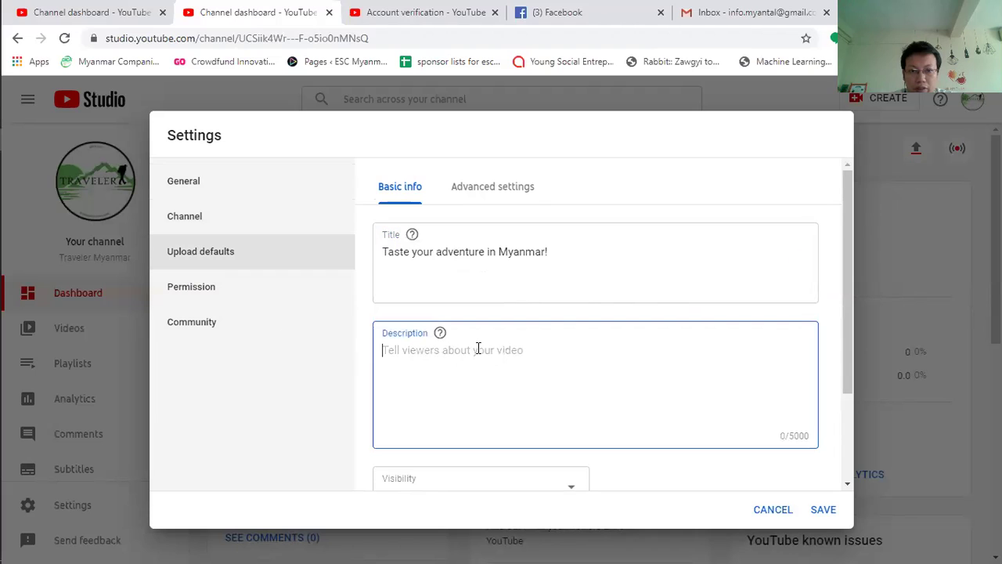
pyautogui.write('This vi')
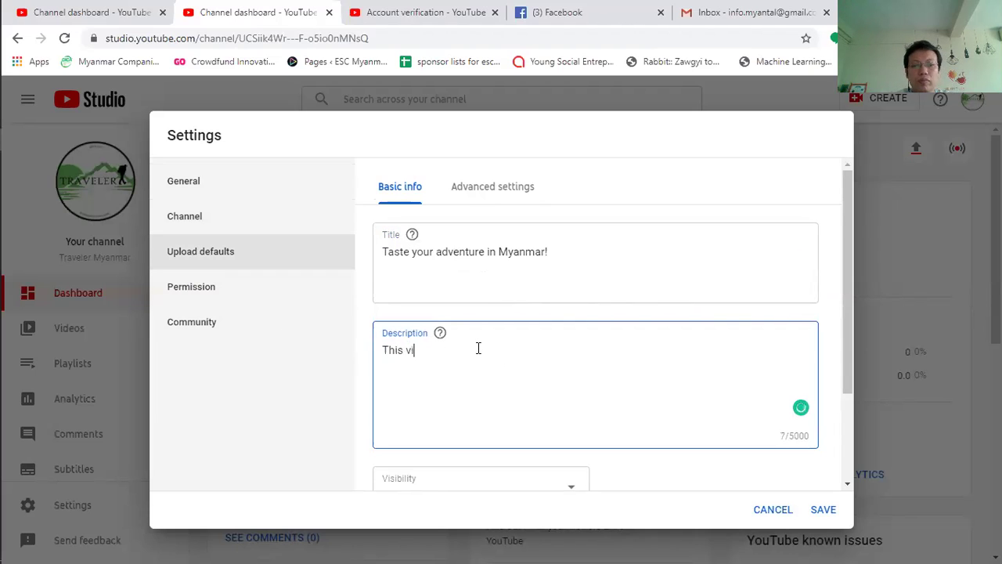
pyautogui.write('deo os')
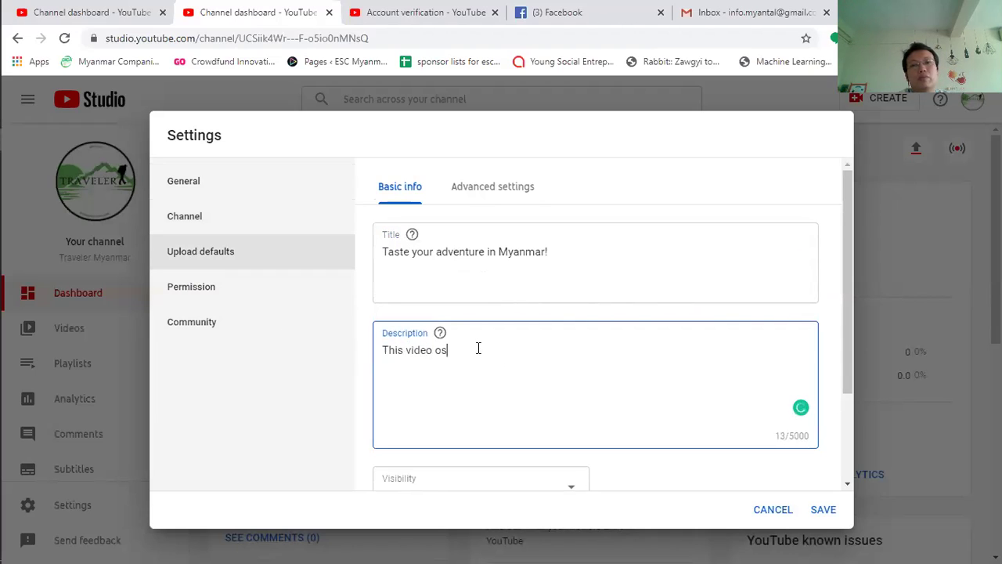
pyautogui.press('BackSpace')
pyautogui.press('BackSpace')
pyautogui.write('is ma')
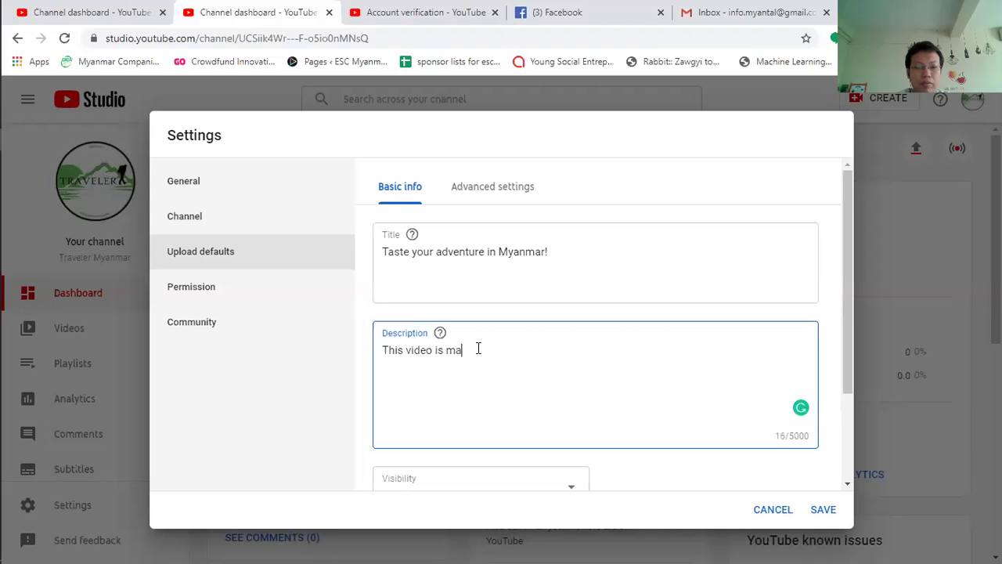
pyautogui.write('de by Traveler Myanmar T')
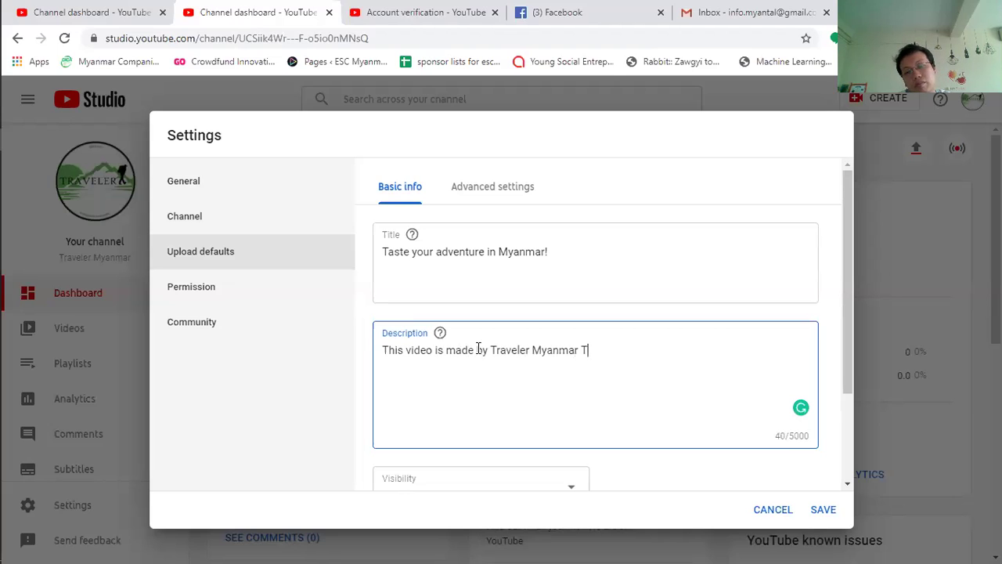
pyautogui.write('eam. Thank')
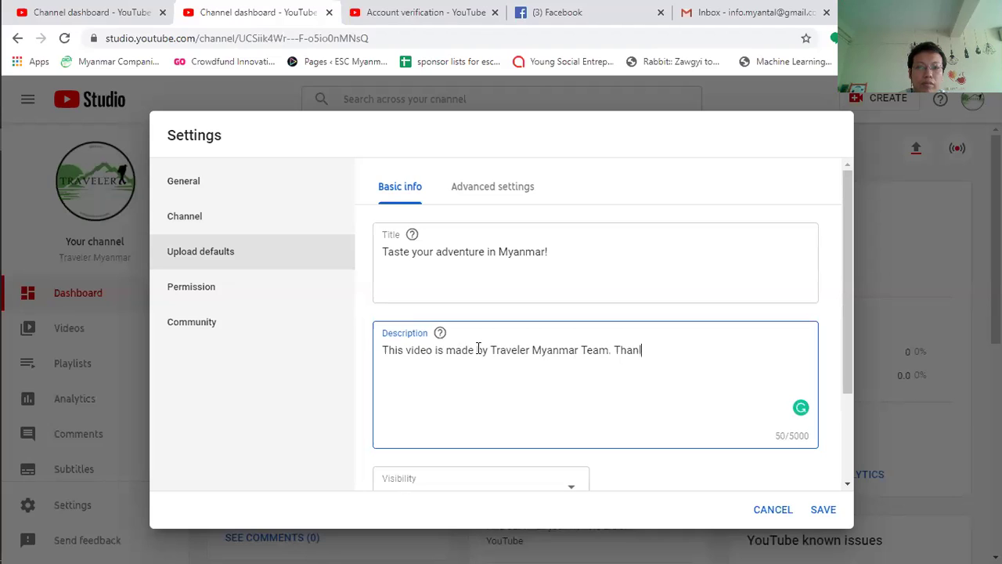
pyautogui.write('s for ')
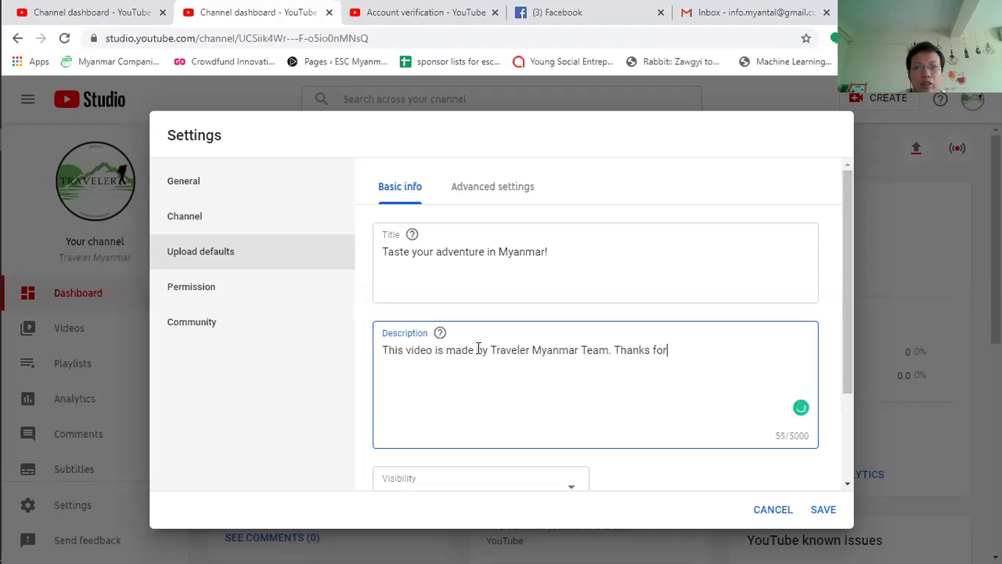
pyautogui.write('watching and')
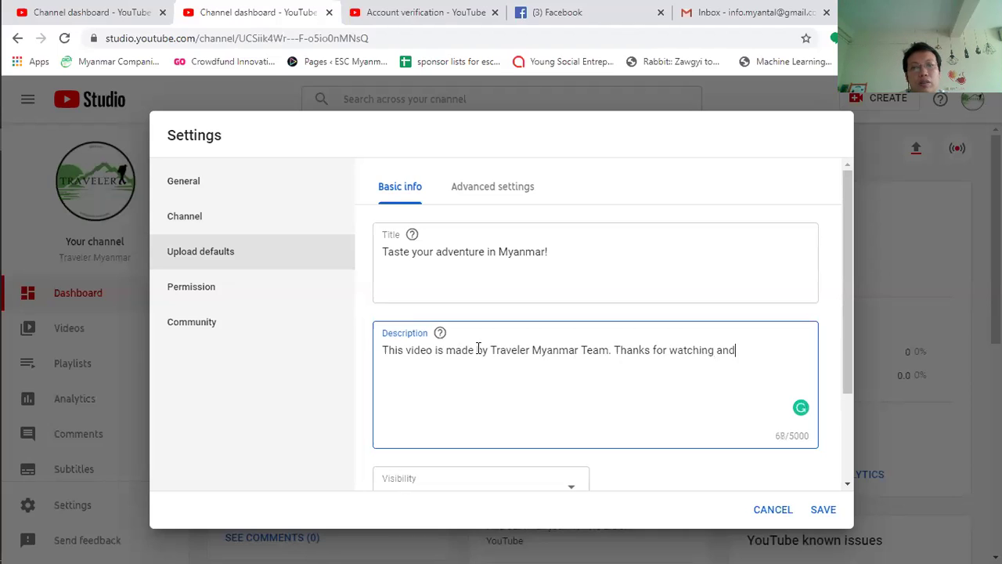
pyautogui.write(' subs')
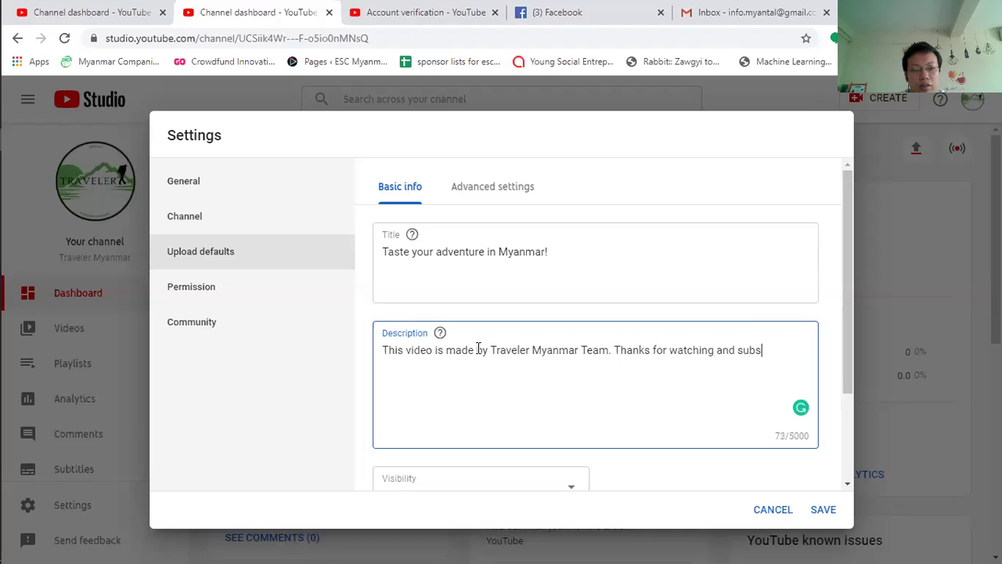
pyautogui.write('cribe channel.')
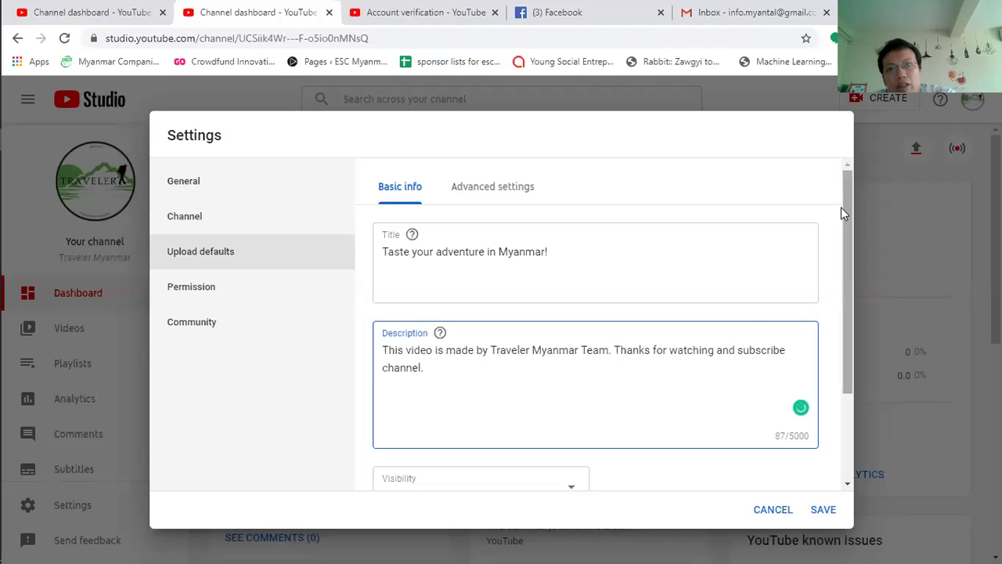
# Step: Make new uploads Public by default with tags Adventure, Travel and Myanmar
pyautogui.moveTo(858, 201); pyautogui.dragTo(863, 299)
pyautogui.click(574, 364)
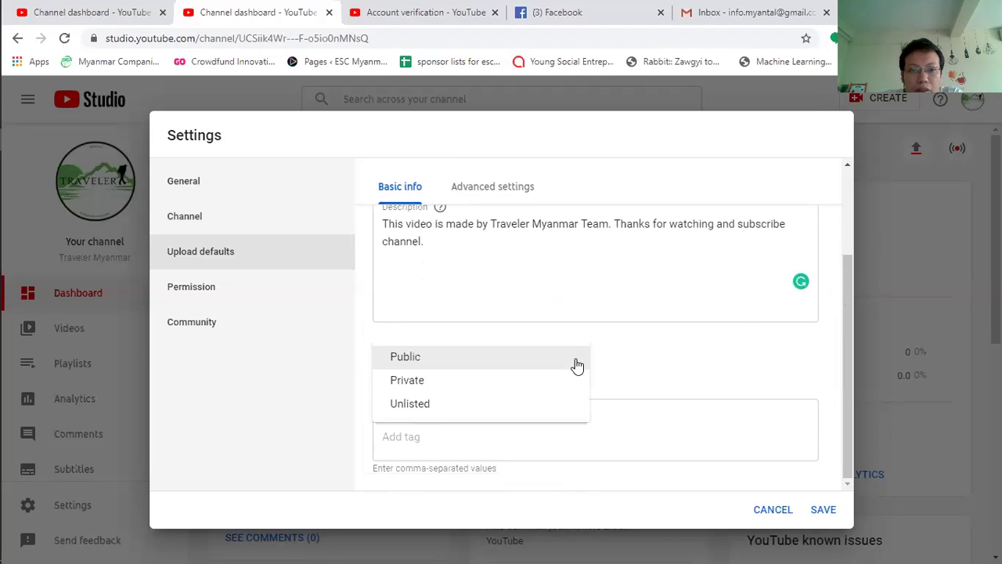
pyautogui.click(443, 360)
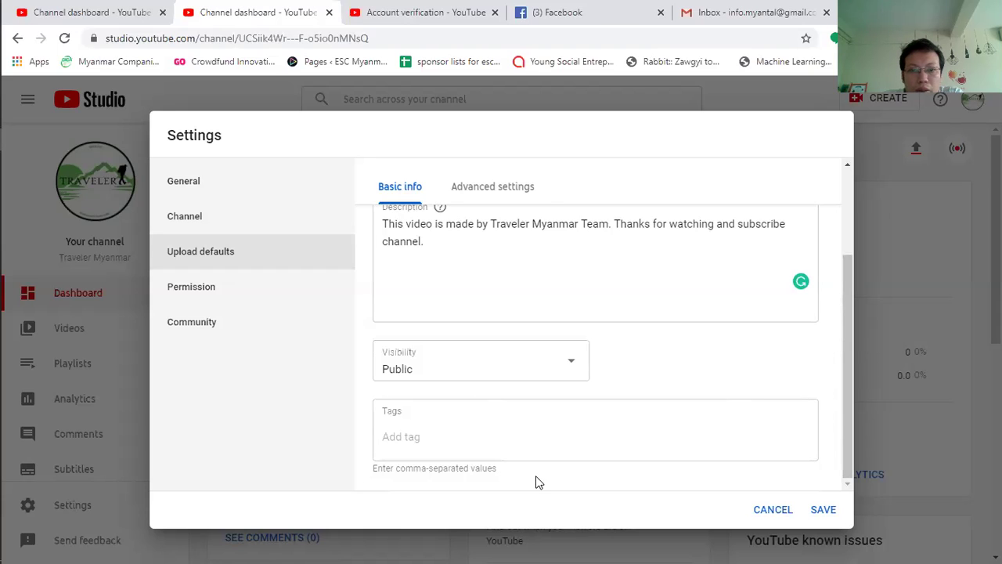
pyautogui.click(448, 441)
pyautogui.write('Adventure')
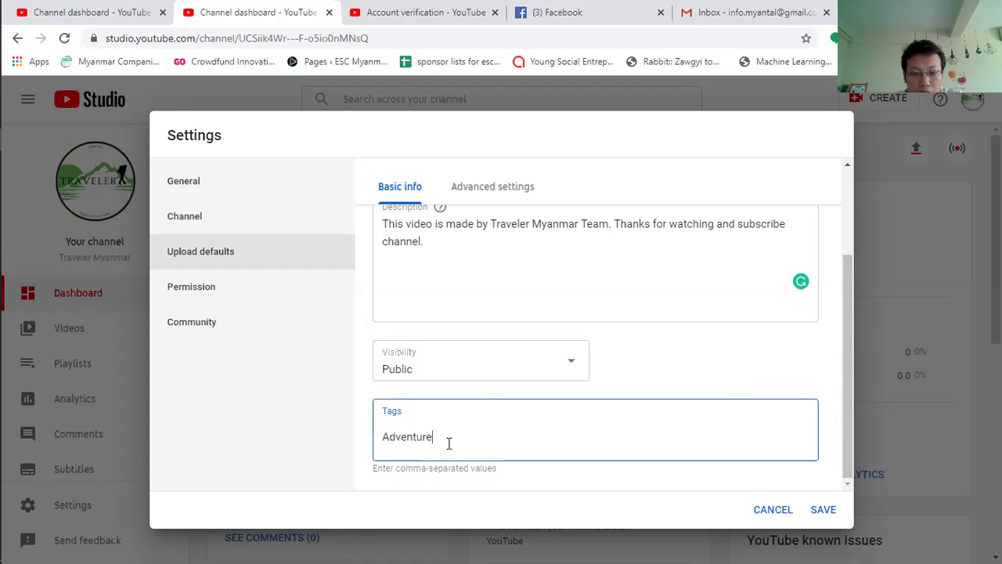
pyautogui.press('Return')
pyautogui.write('Trav')
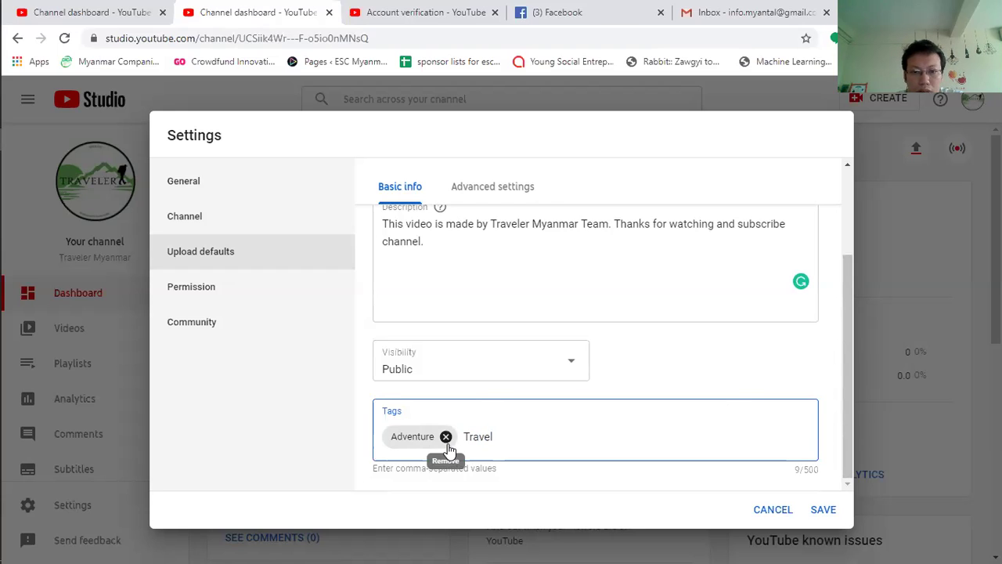
pyautogui.write('el')
pyautogui.press('Return')
pyautogui.write('Myanmar')
pyautogui.press('Return')
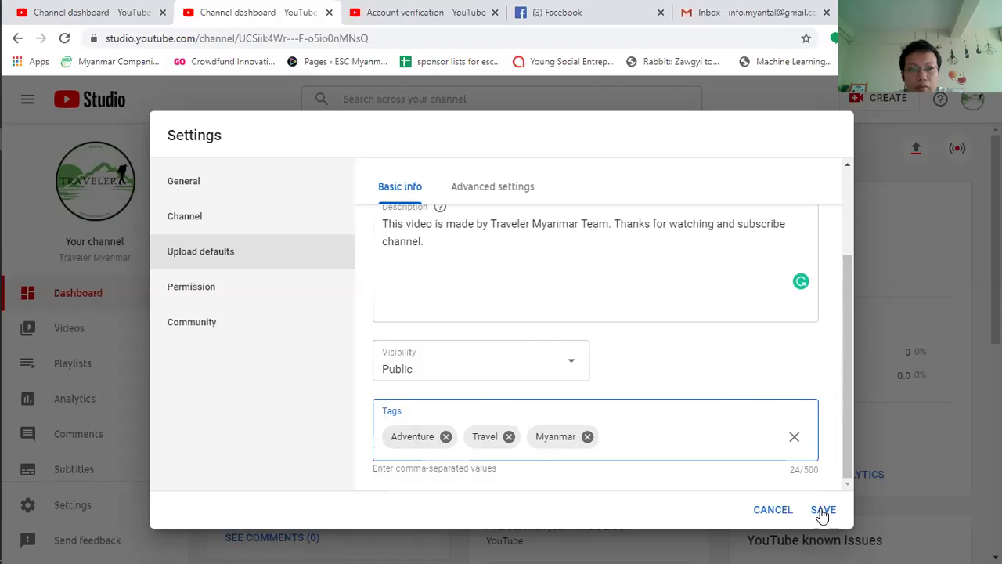
pyautogui.click(211, 293)
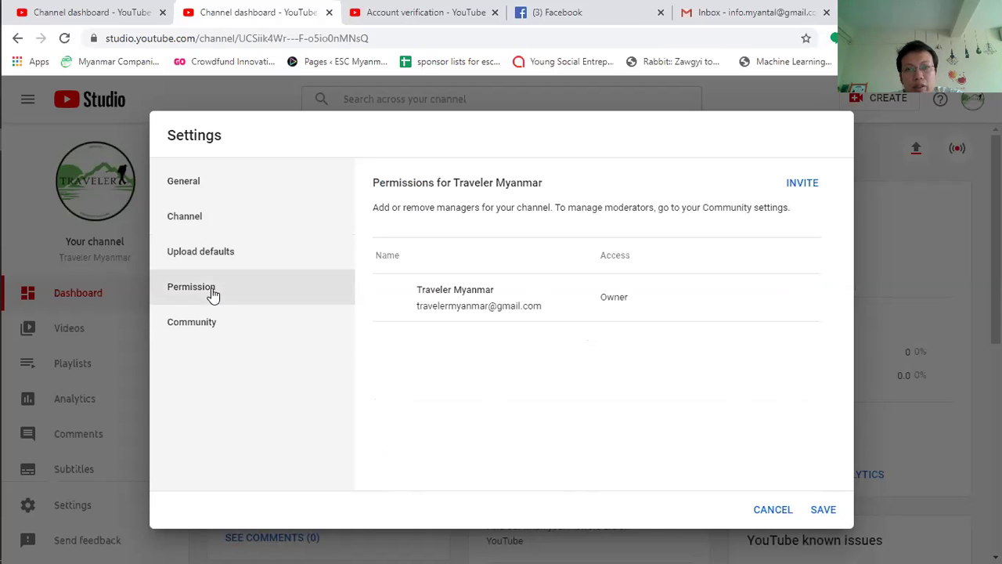
# Step: In advanced upload defaults, keep the Standard YouTube Licence and set category to Travel and events
pyautogui.click(233, 255)
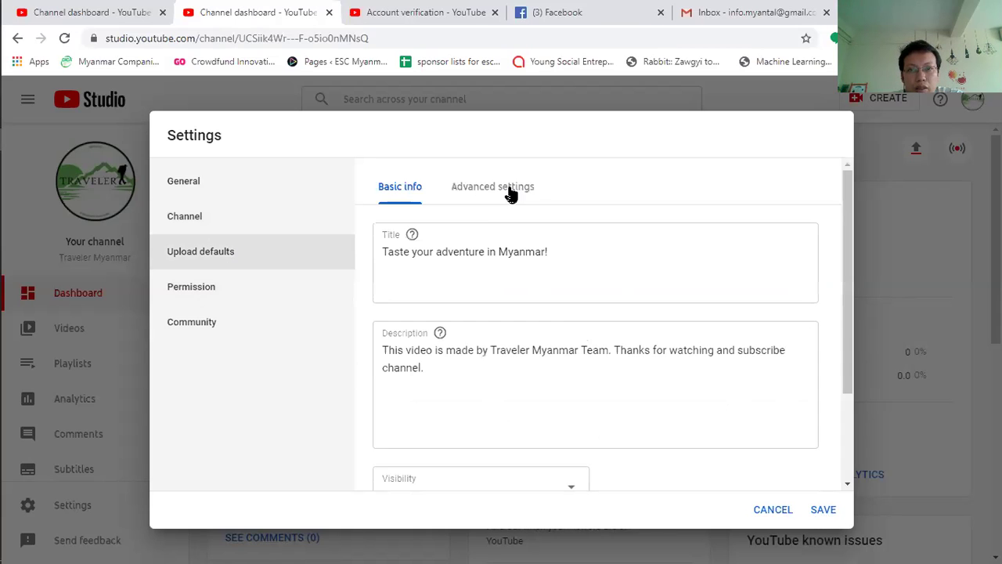
pyautogui.click(510, 192)
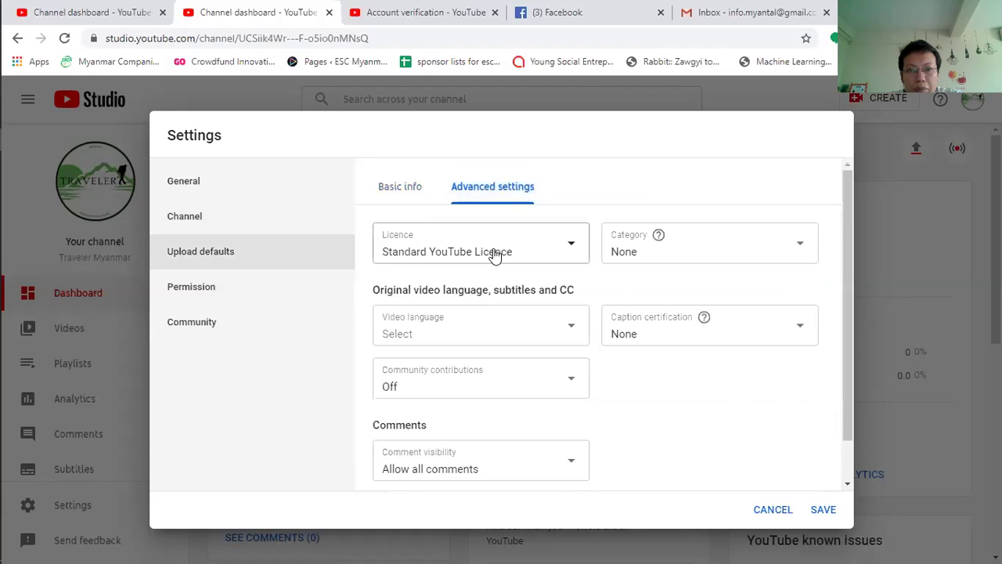
pyautogui.click(577, 246)
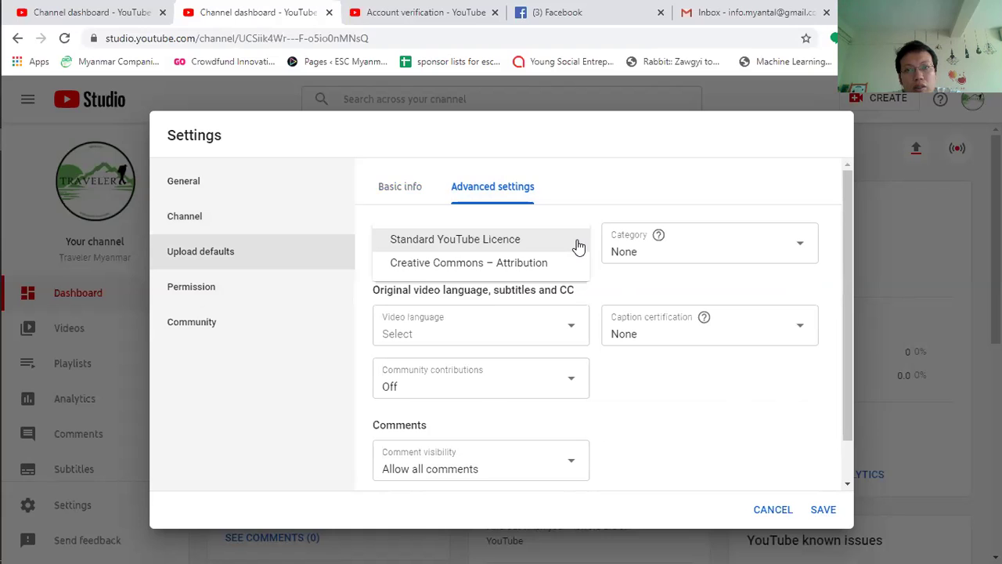
pyautogui.click(577, 246)
pyautogui.click(796, 246)
pyautogui.moveTo(810, 263); pyautogui.dragTo(809, 290)
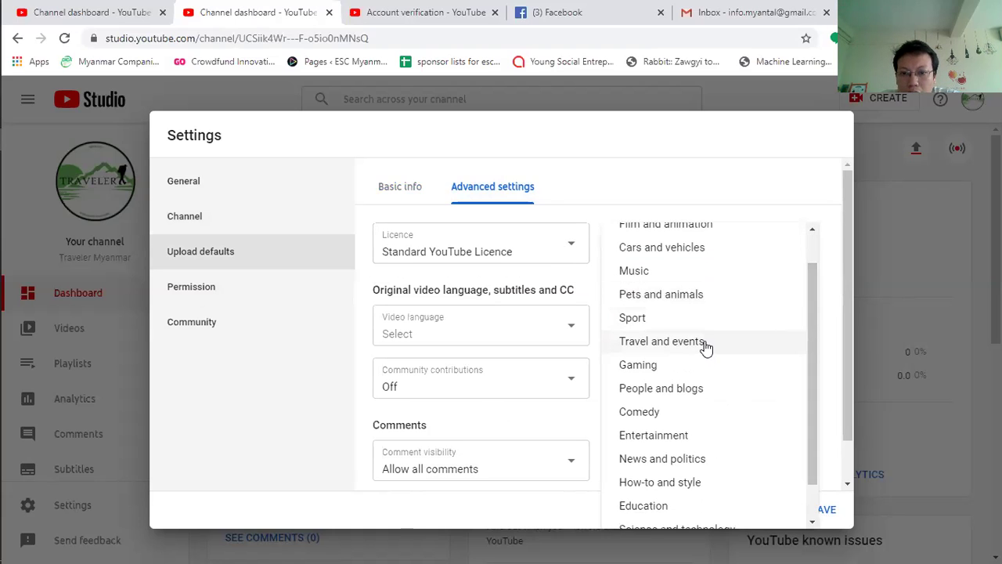
pyautogui.moveTo(814, 288); pyautogui.dragTo(828, 262)
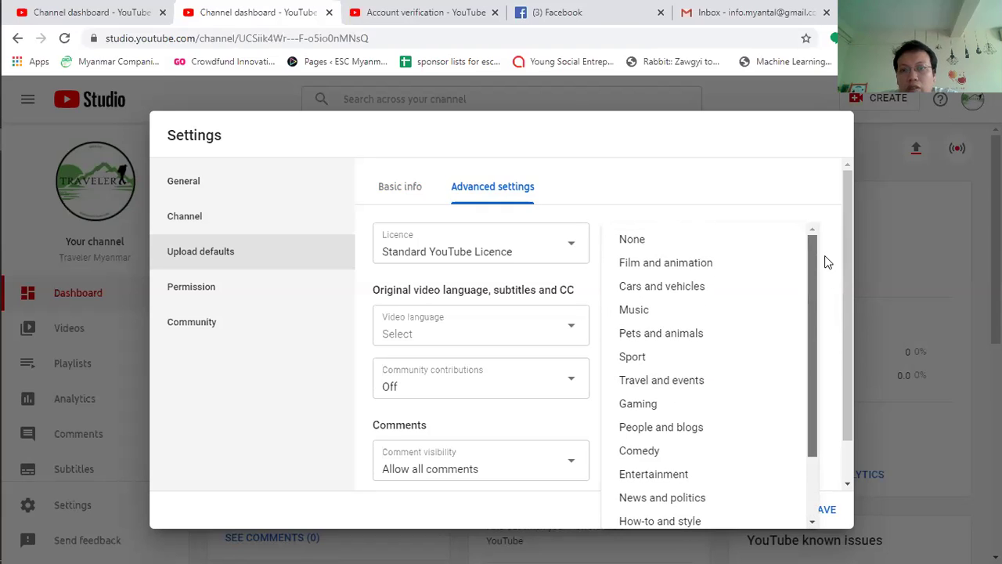
pyautogui.click(681, 381)
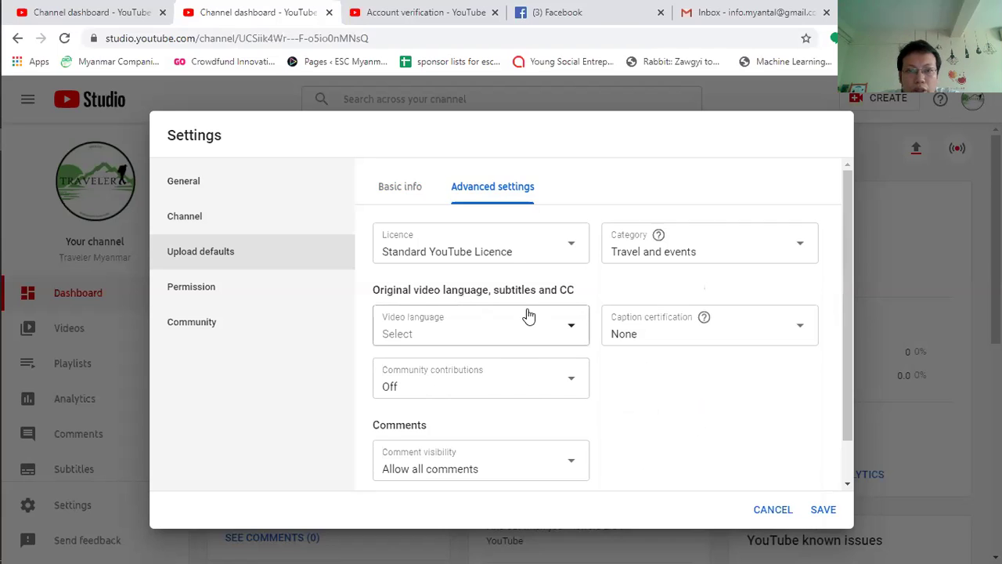
# Step: Set video language to English (United States), caption certification None, and community contributions On
pyautogui.click(576, 332)
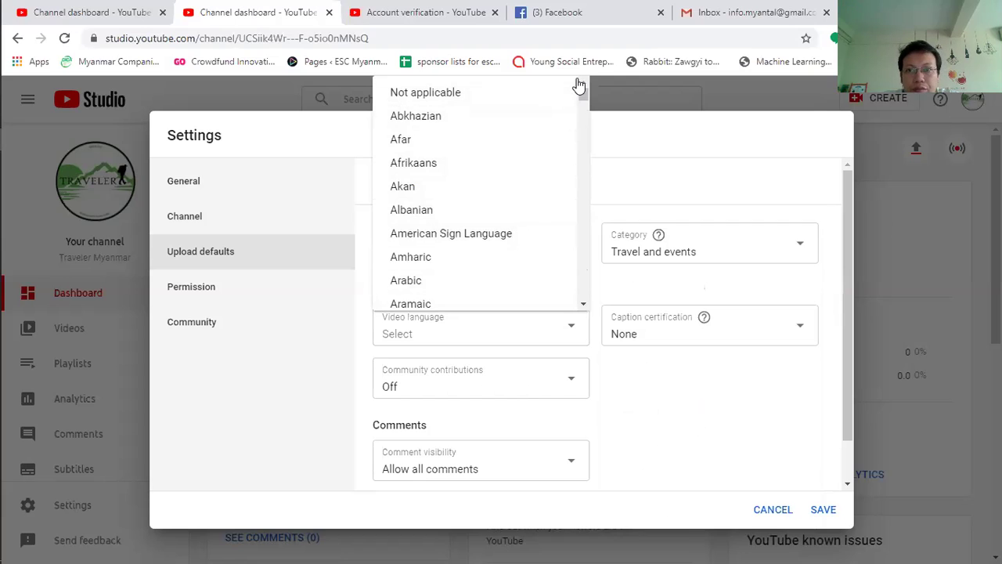
pyautogui.moveTo(577, 85); pyautogui.dragTo(586, 153)
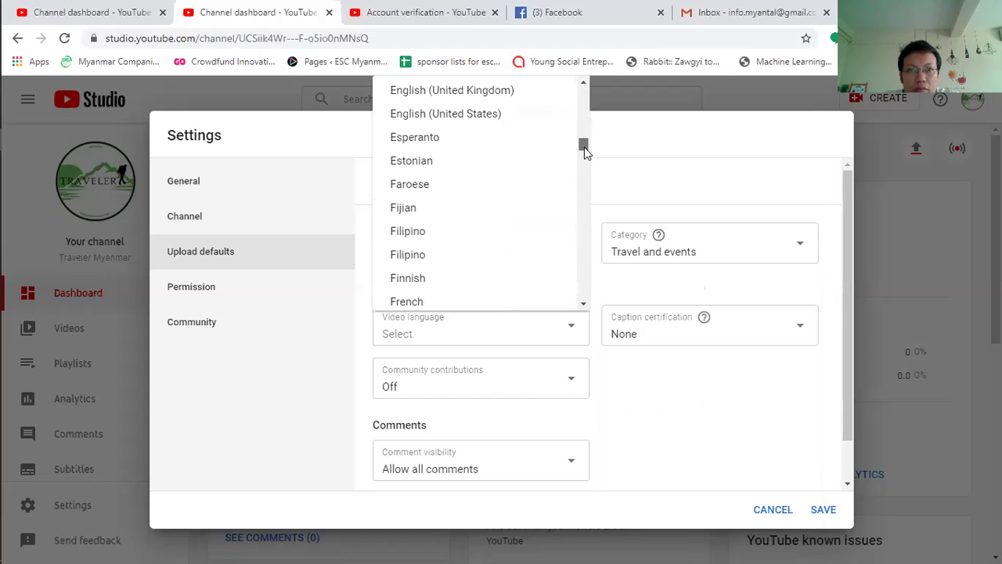
pyautogui.click(501, 117)
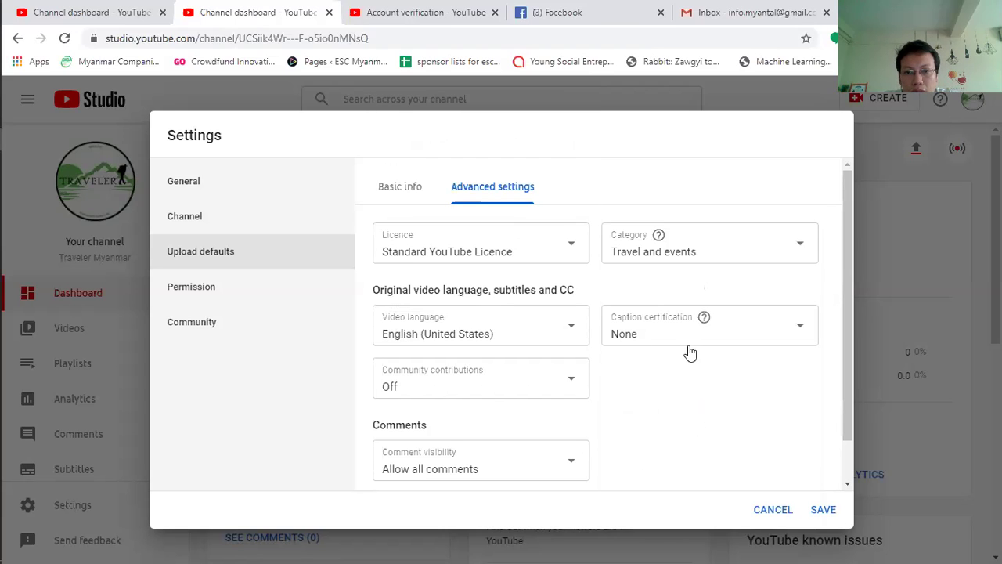
pyautogui.click(805, 334)
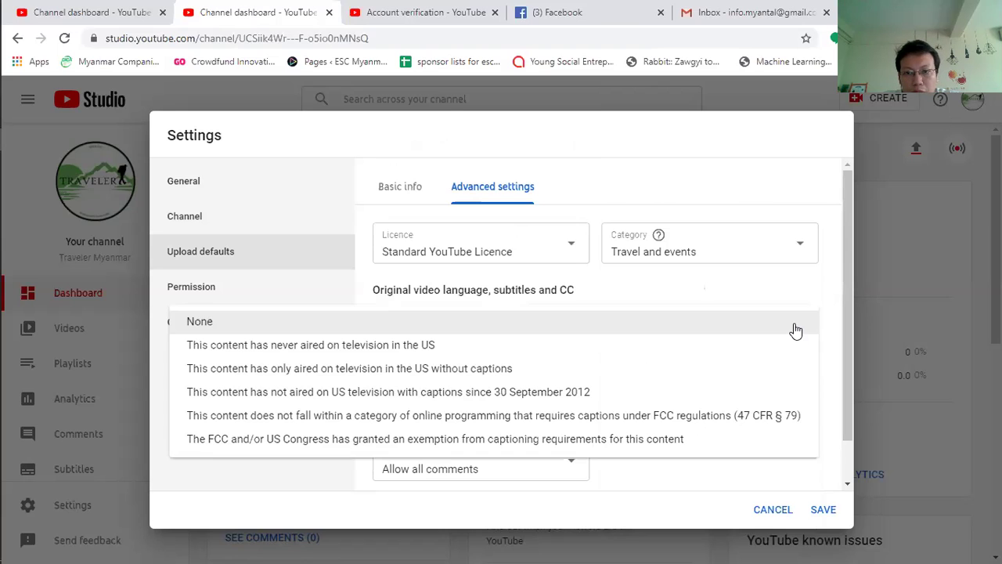
pyautogui.click(796, 331)
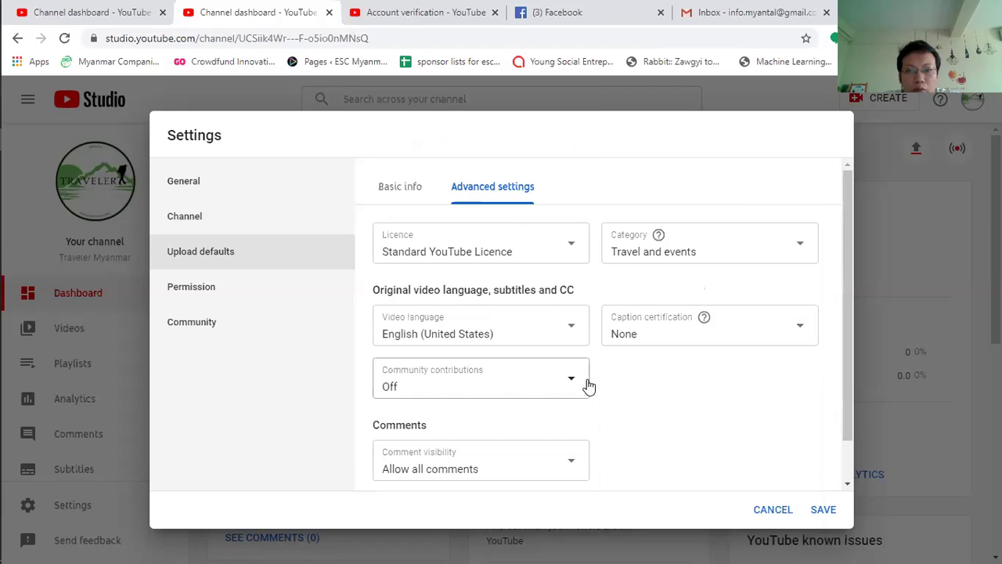
pyautogui.click(456, 386)
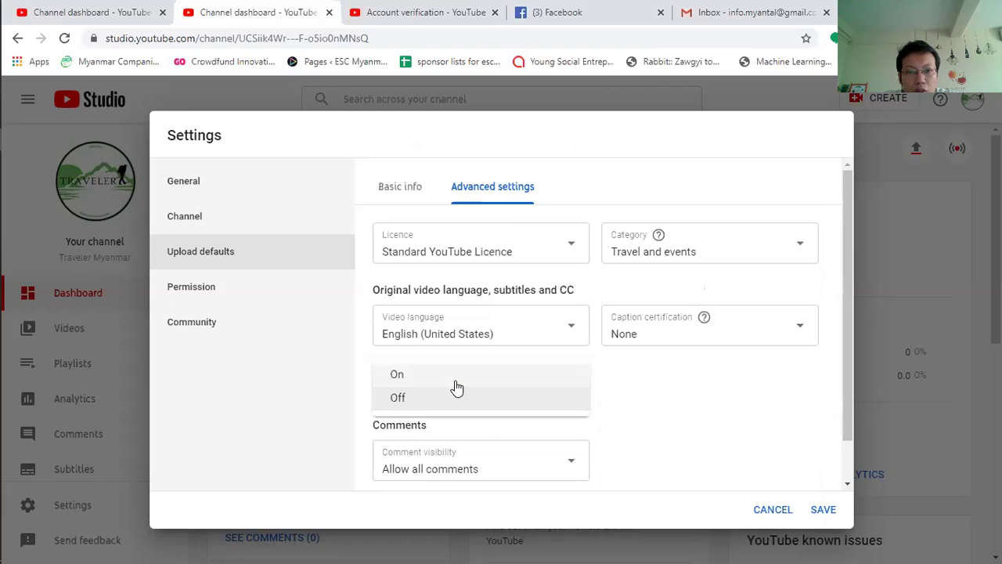
pyautogui.click(452, 375)
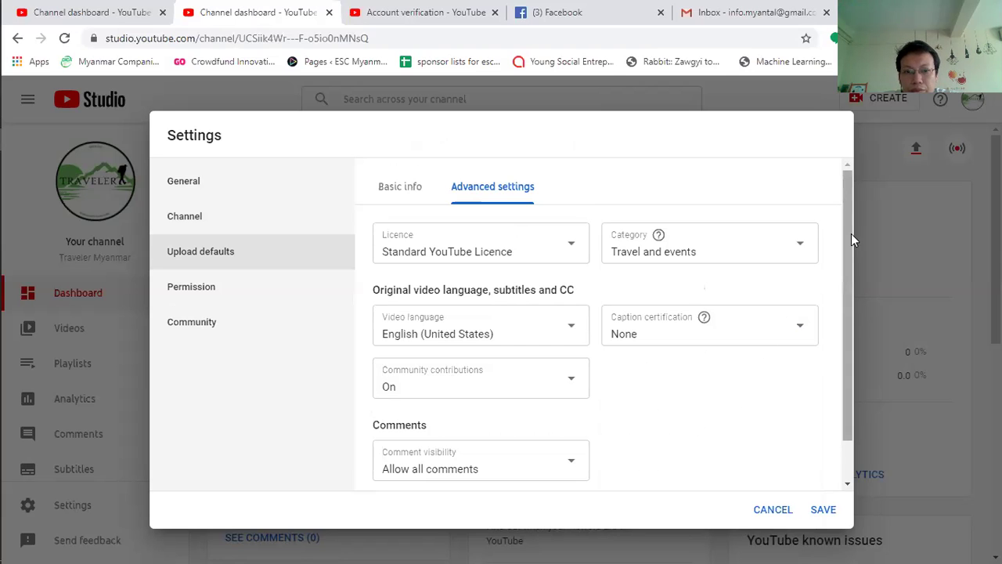
pyautogui.moveTo(851, 233); pyautogui.dragTo(847, 334)
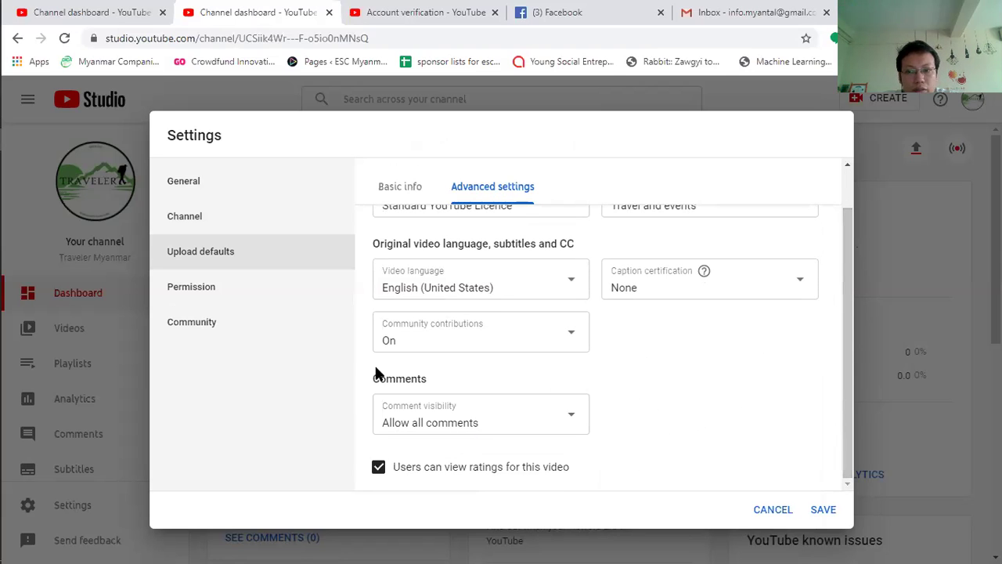
pyautogui.click(414, 186)
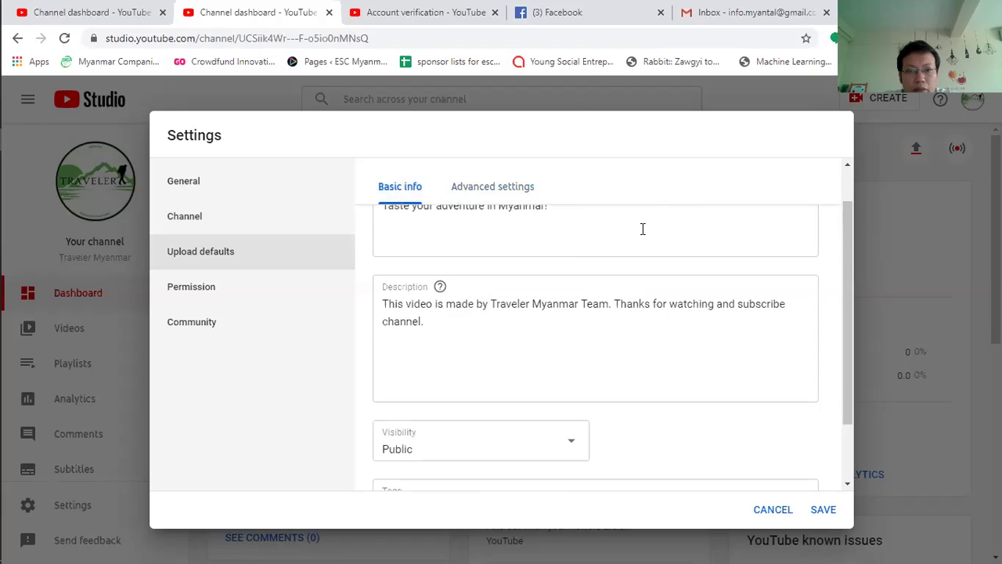
# Step: Review the Permissions and Community default comment settings, then save the channel settings
pyautogui.click(207, 300)
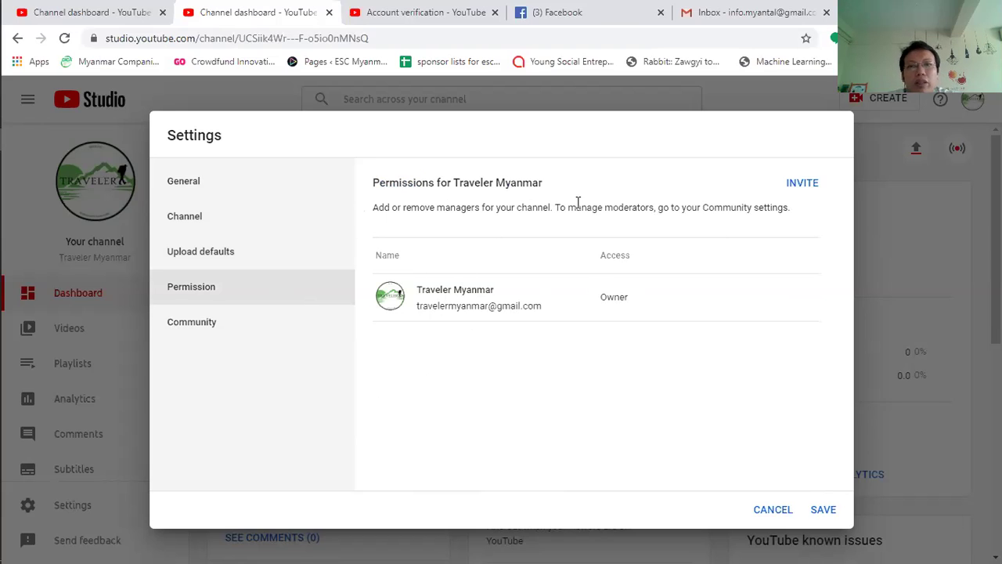
pyautogui.click(188, 329)
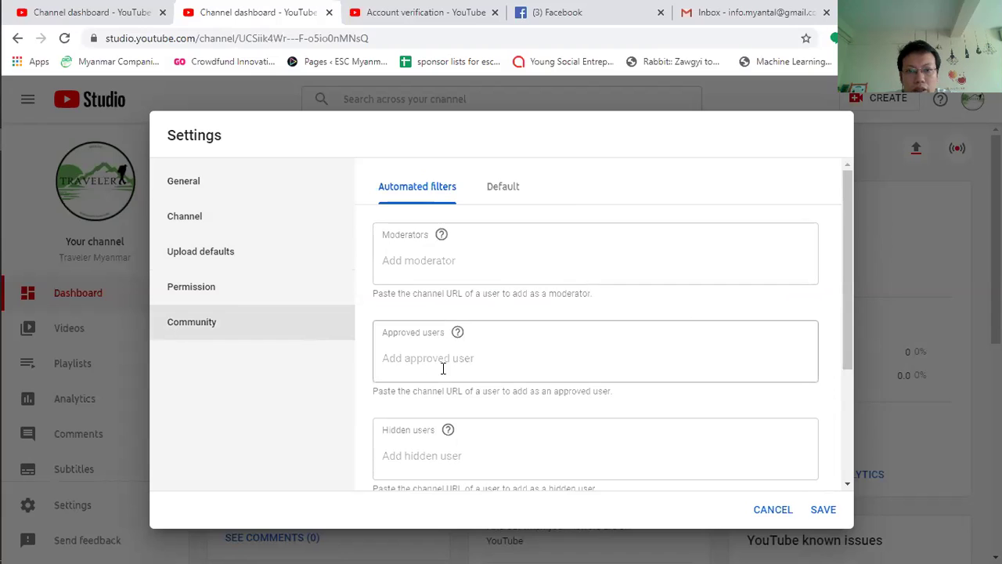
pyautogui.moveTo(854, 207); pyautogui.dragTo(854, 168)
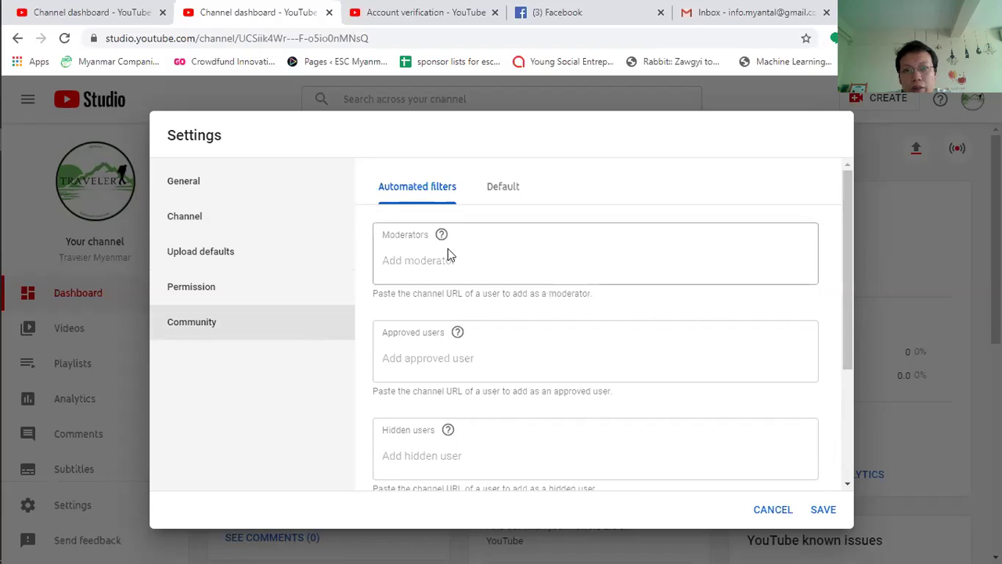
pyautogui.click(501, 192)
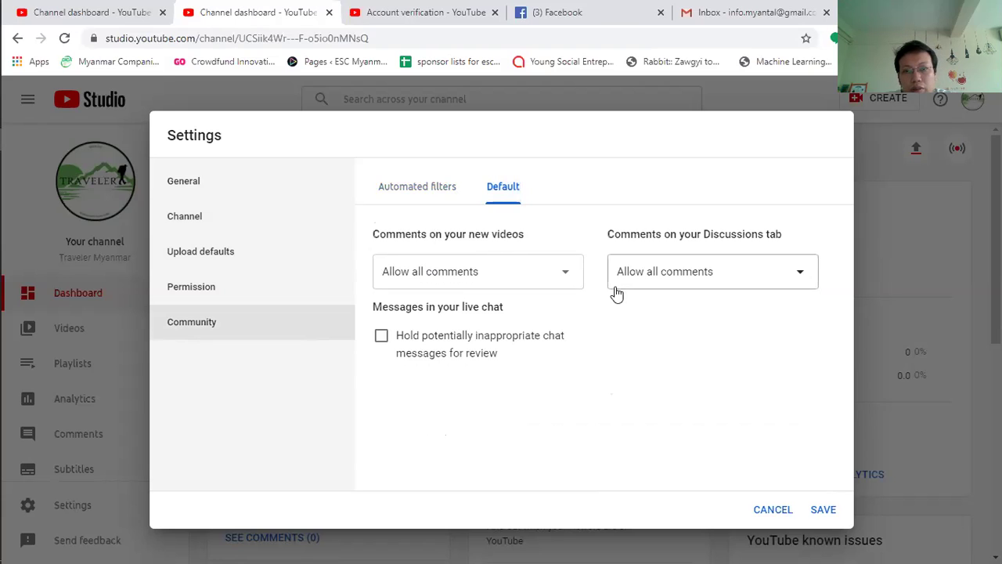
pyautogui.click(822, 510)
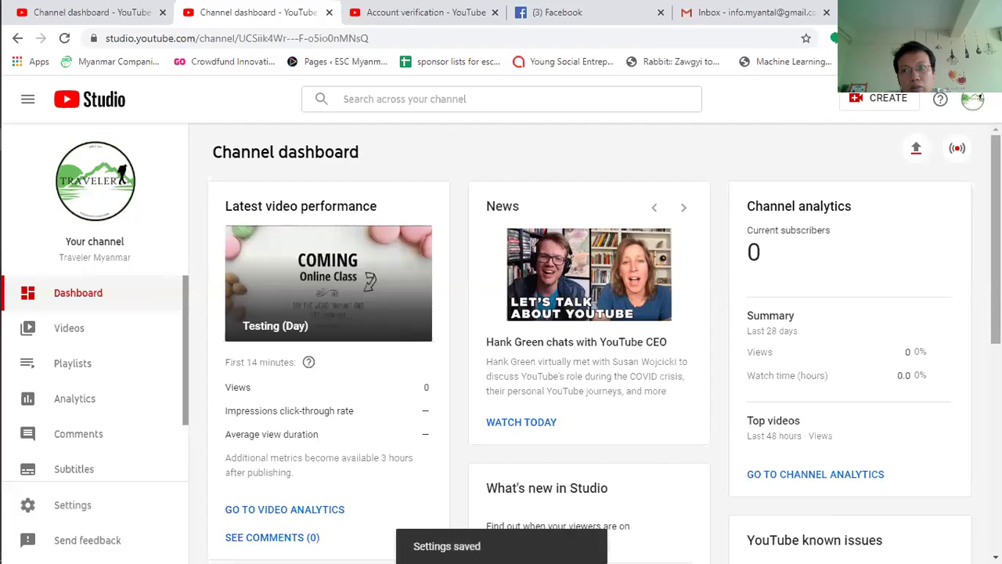
# Step: From the channel Videos list, start a new upload with CREATE > Upload videos and open the file picker
pyautogui.scroll(-3, 595, 345)
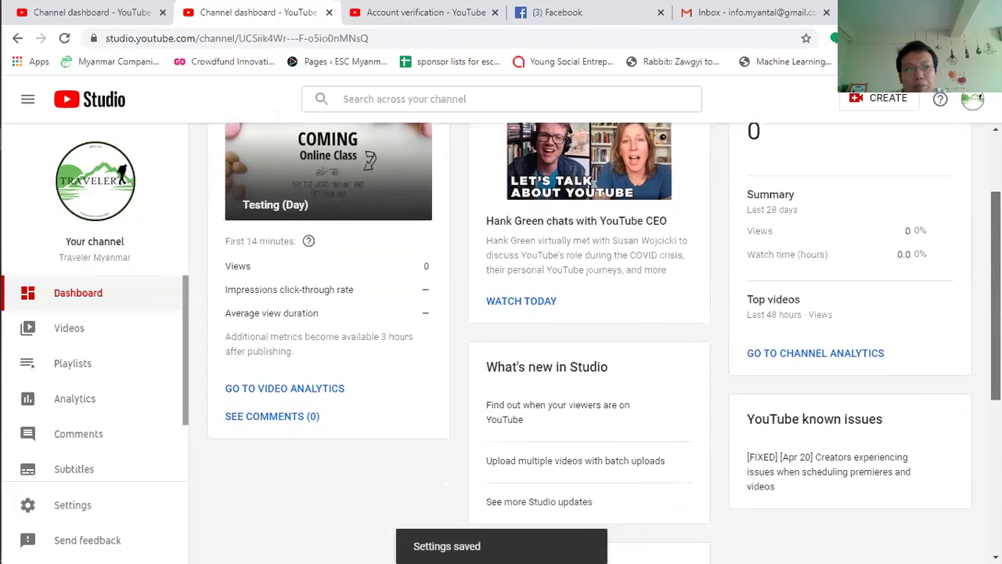
pyautogui.click(86, 331)
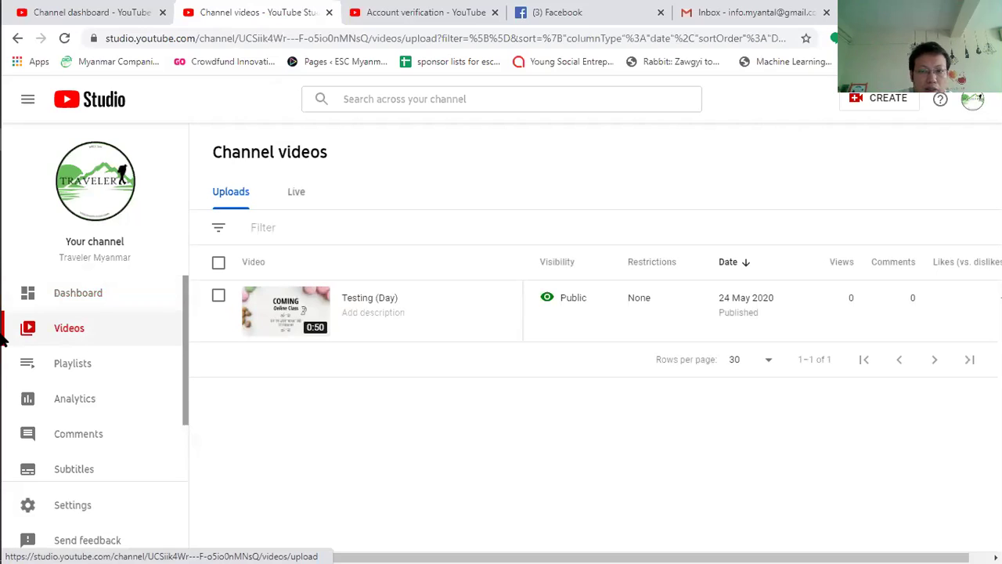
pyautogui.click(875, 99)
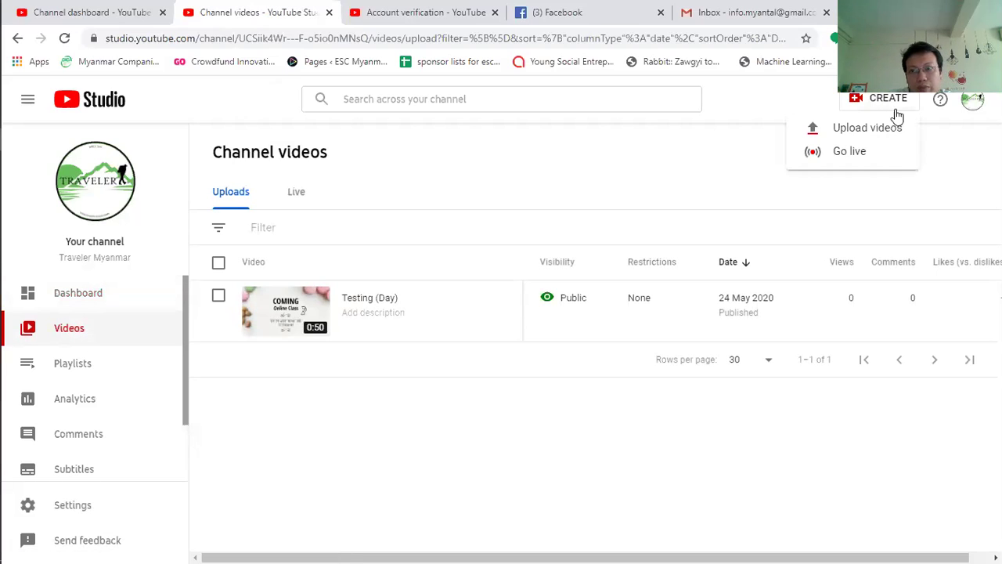
pyautogui.click(879, 129)
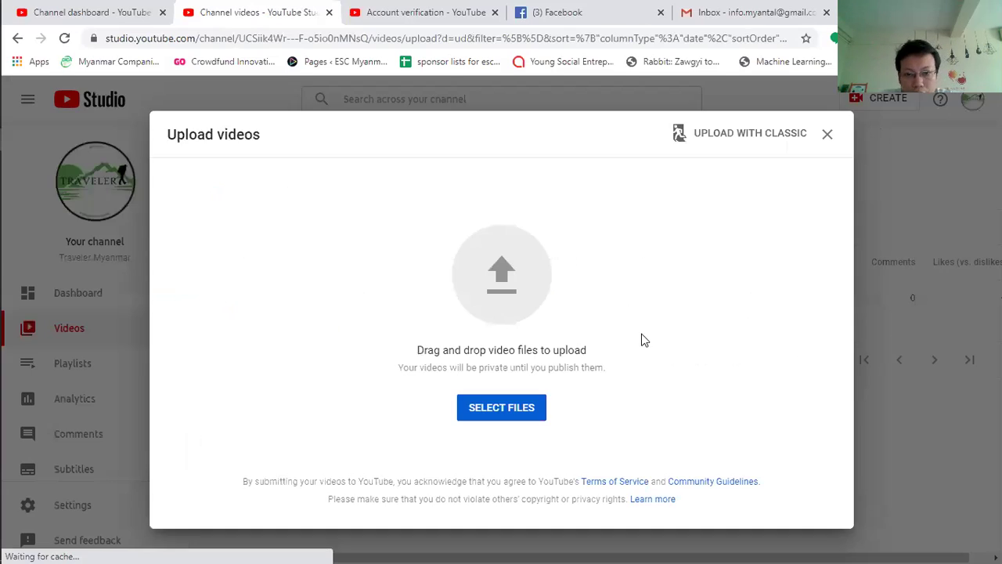
pyautogui.click(493, 408)
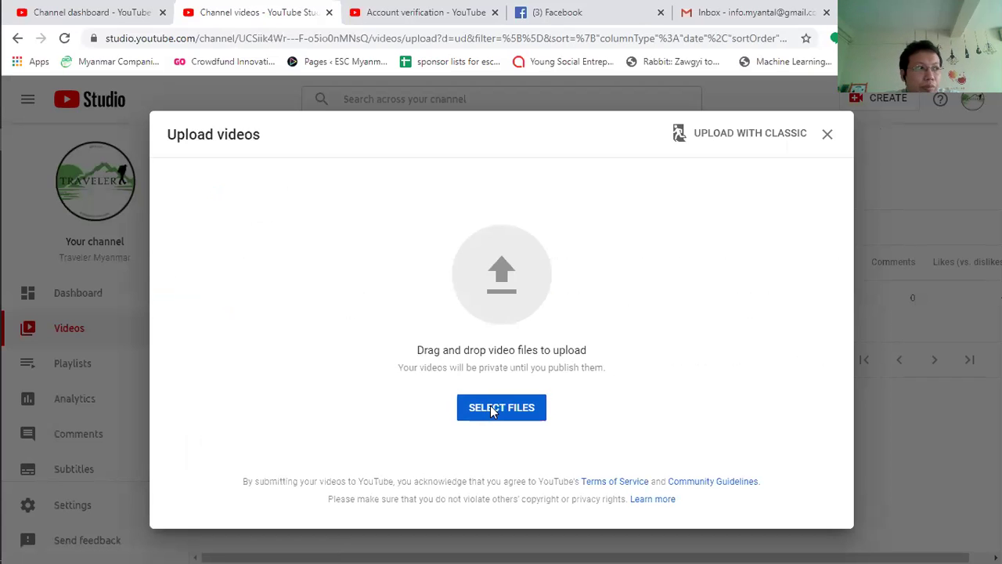
pyautogui.click(490, 408)
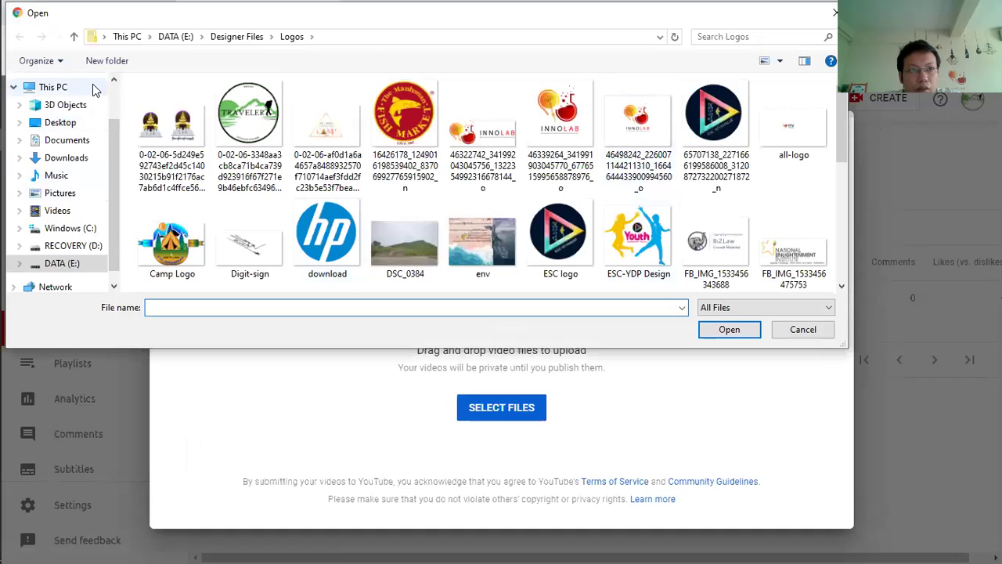
pyautogui.click(75, 37)
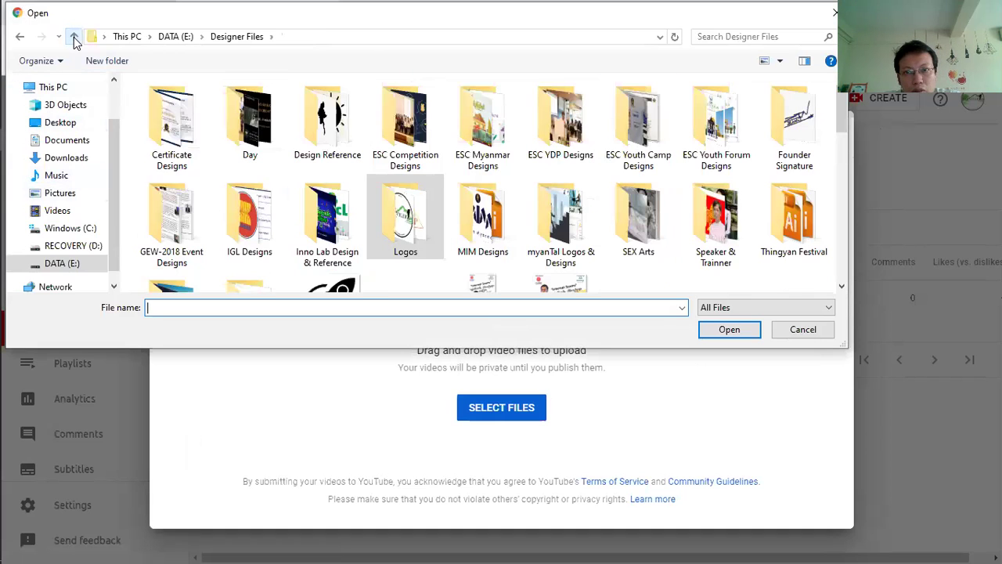
pyautogui.click(74, 37)
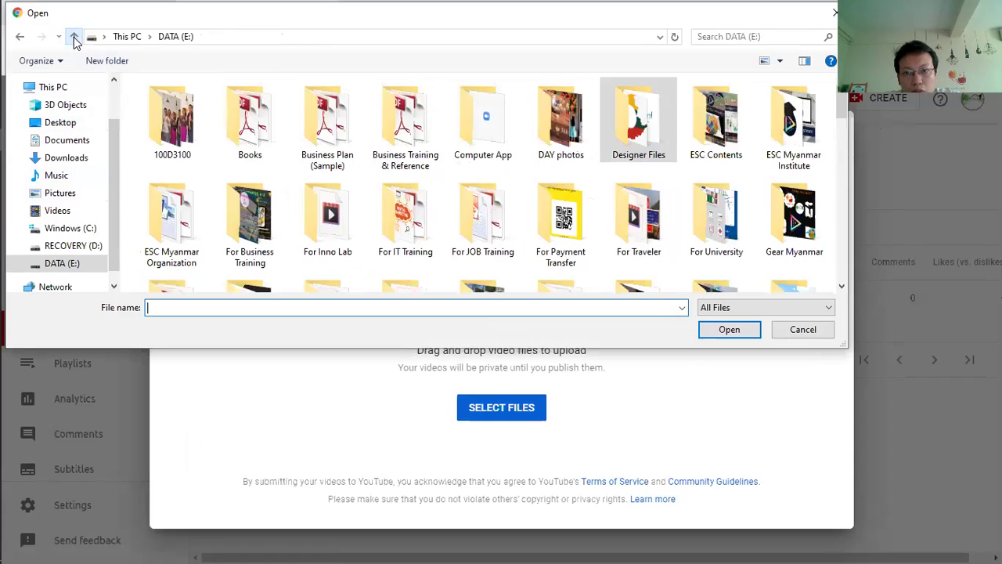
pyautogui.doubleClick(648, 237)
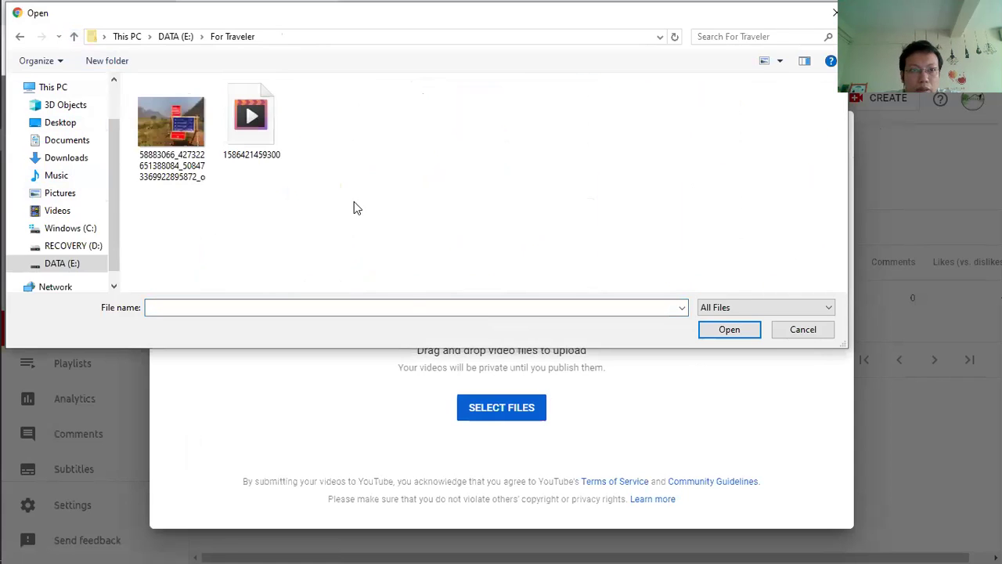
pyautogui.click(713, 329)
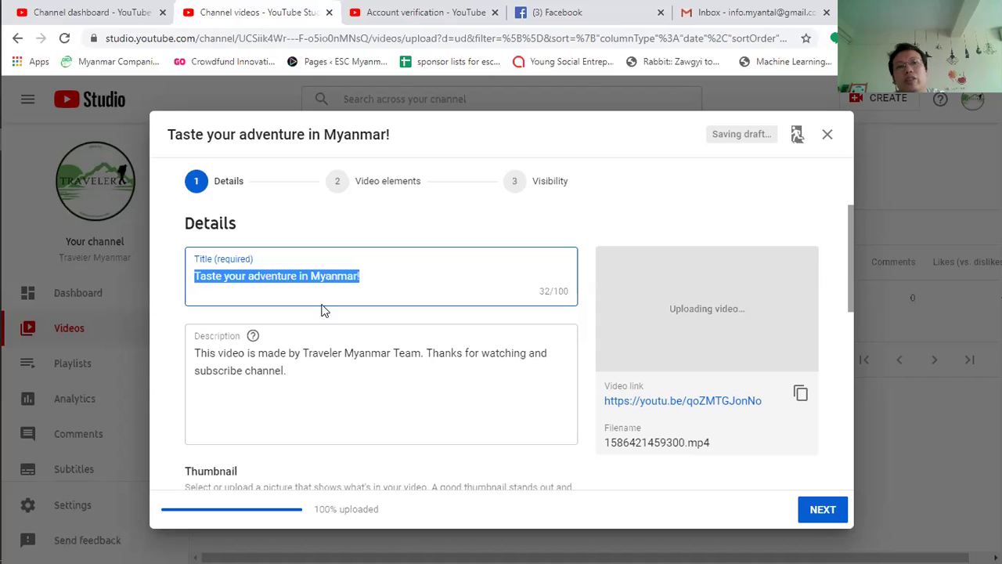
# Step: Publish 'Taste your adventure in Myanmar!' as Public and close the published confirmation
pyautogui.click(381, 283)
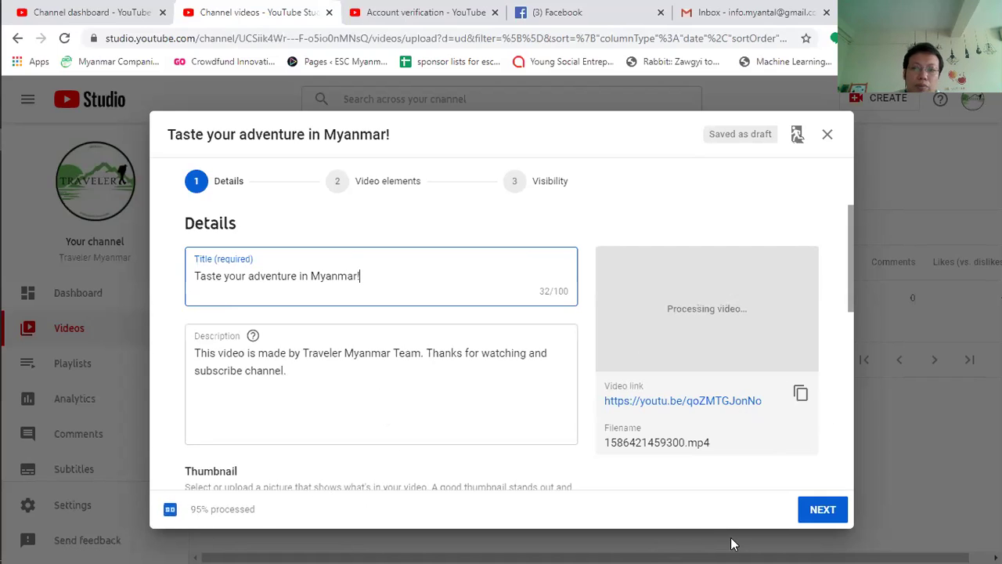
pyautogui.click(814, 521)
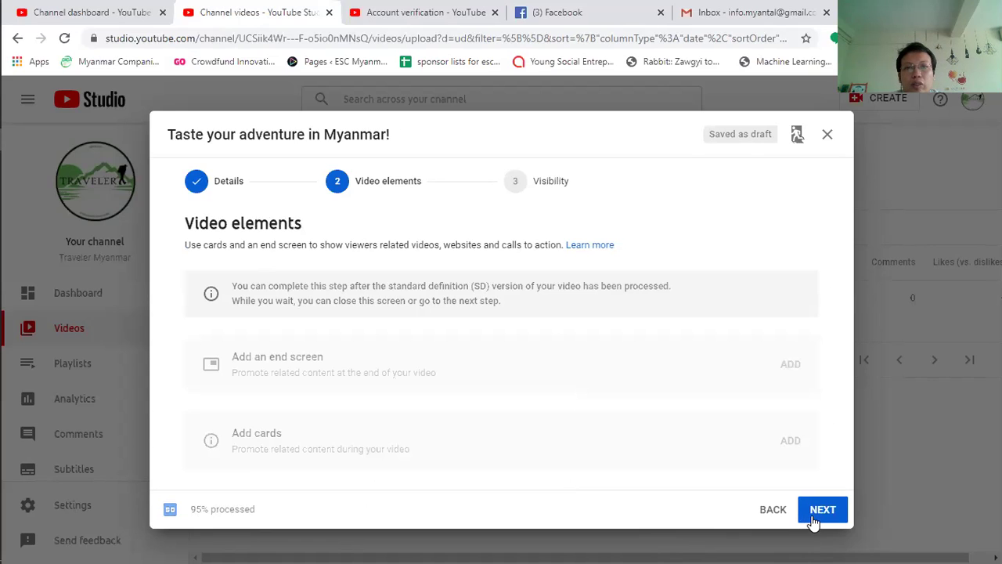
pyautogui.click(814, 521)
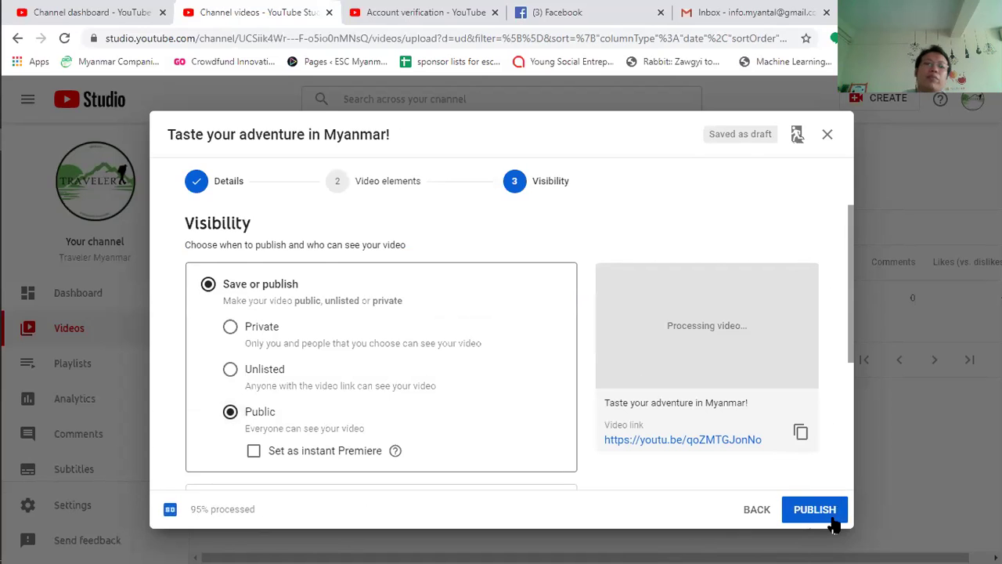
pyautogui.click(814, 513)
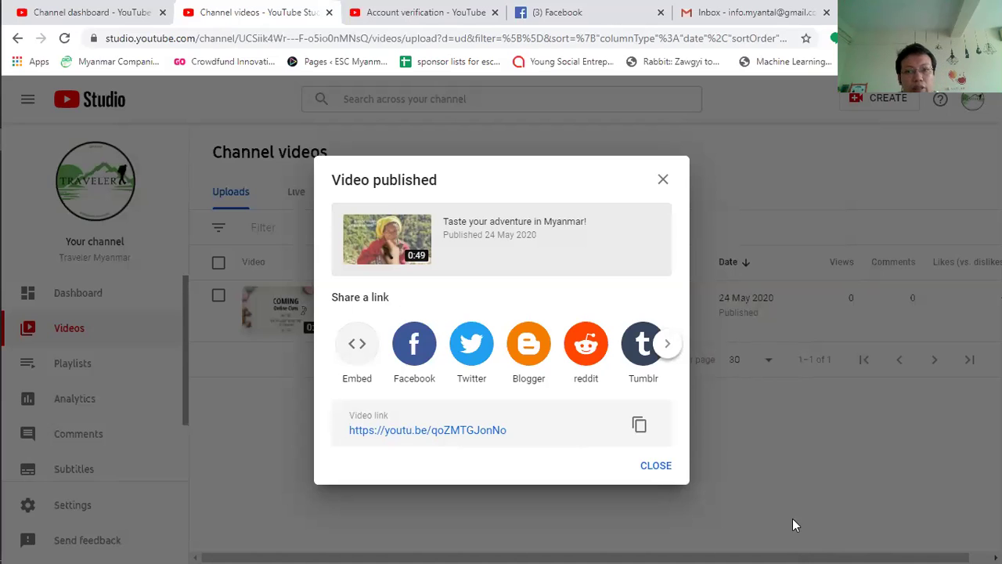
pyautogui.click(658, 467)
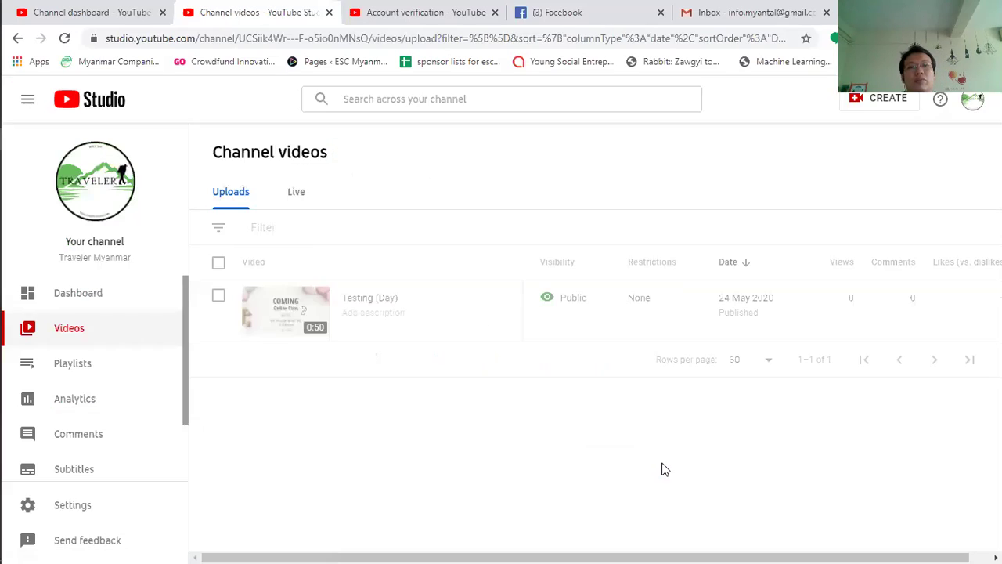